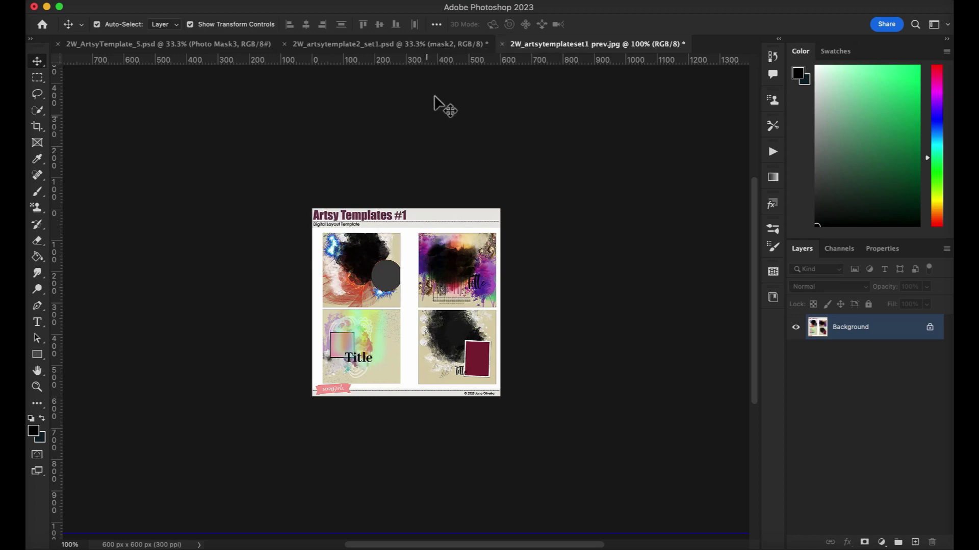
Close the 2W_artsytemplateset1 prev.jpg document without saving its changes
{"action": "left_click", "coordinate": [503, 44]}
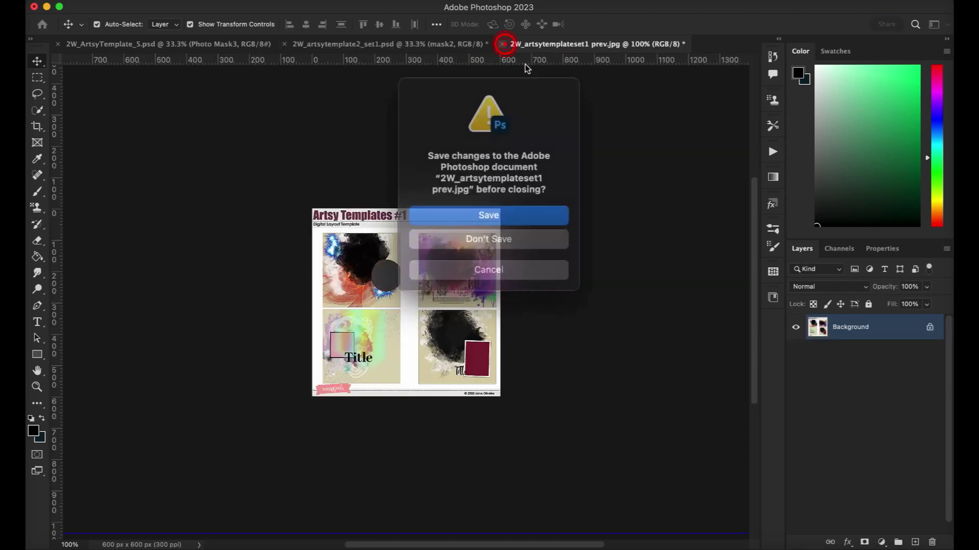
{"action": "left_click", "coordinate": [499, 237]}
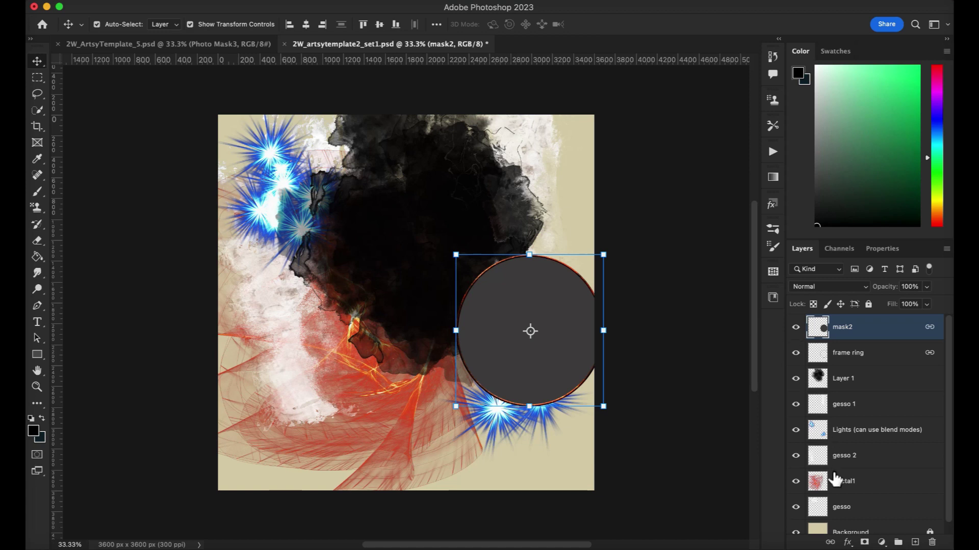
Toggle the visibility of the fractal1, Lights, gesso 1 and Layer 1 layers to examine what each contributes
{"action": "left_click", "coordinate": [799, 483]}
{"action": "left_click", "coordinate": [796, 482]}
{"action": "left_click", "coordinate": [796, 481]}
{"action": "left_click", "coordinate": [796, 429]}
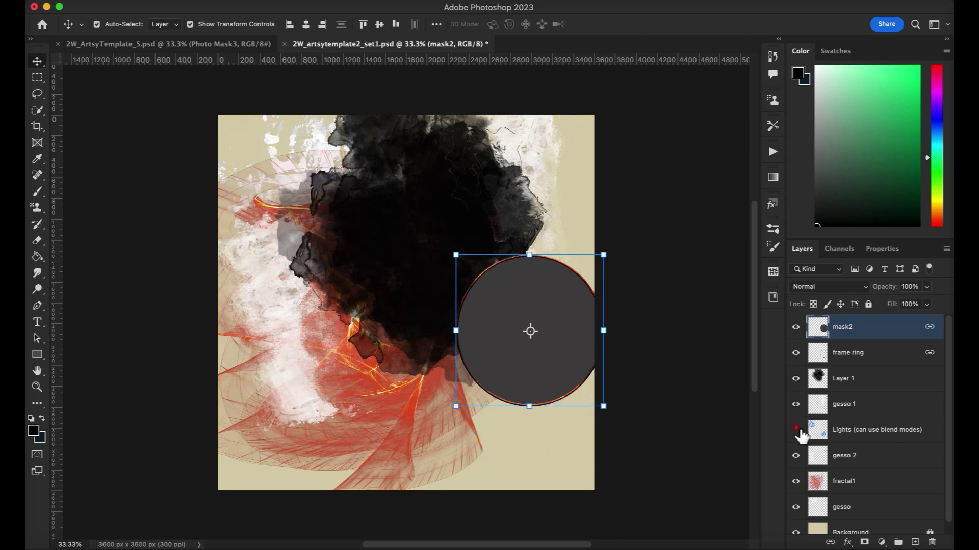
{"action": "left_click", "coordinate": [797, 429]}
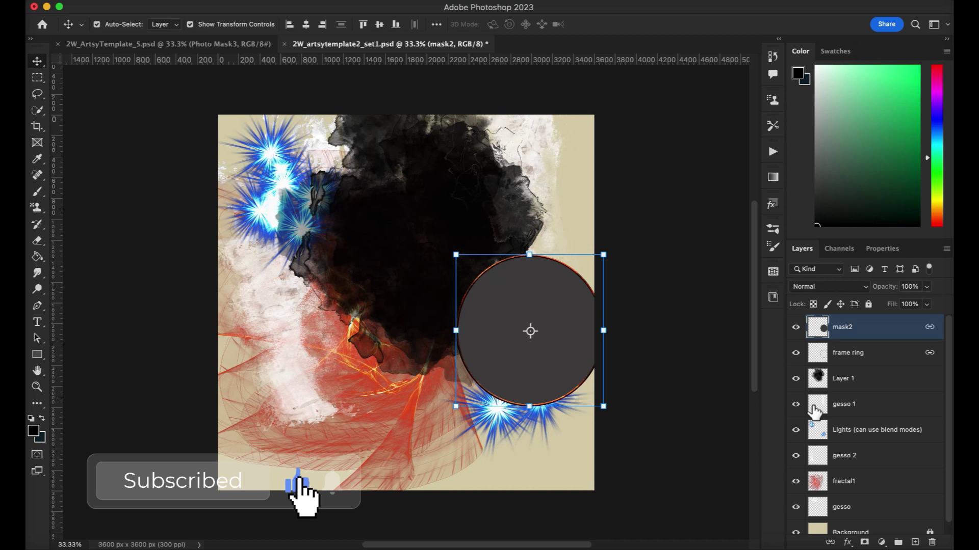
{"action": "left_click", "coordinate": [796, 405]}
{"action": "left_click", "coordinate": [796, 404]}
{"action": "left_click", "coordinate": [796, 378]}
{"action": "left_click", "coordinate": [796, 378]}
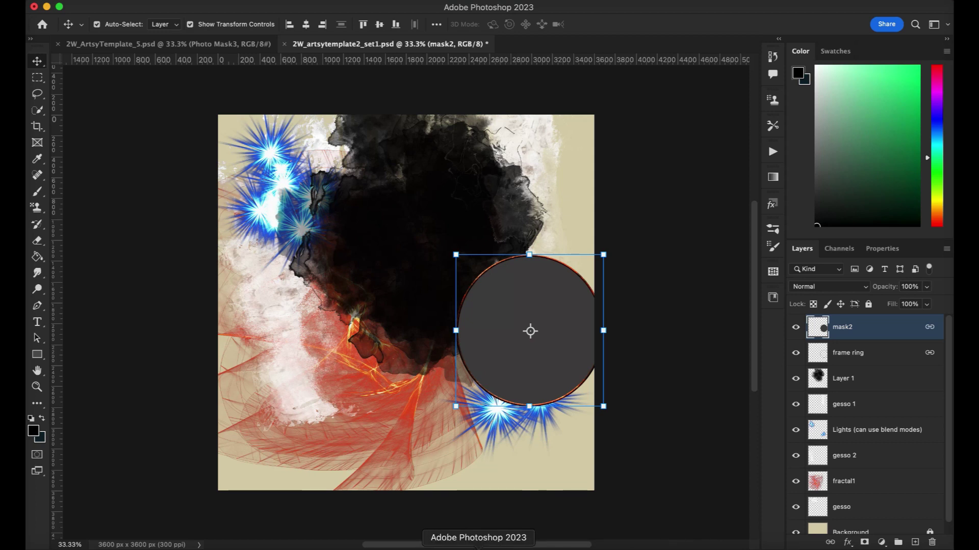
Open 2W_Acrylic Texture_1.jpg from Adobe Bridge and bring it into 2W_artsytemplate2_set1.psd directly above the Background layer
{"action": "scroll", "coordinate": [879, 493], "scroll_direction": "down", "scroll_amount": 1}
{"action": "left_click", "coordinate": [869, 522]}
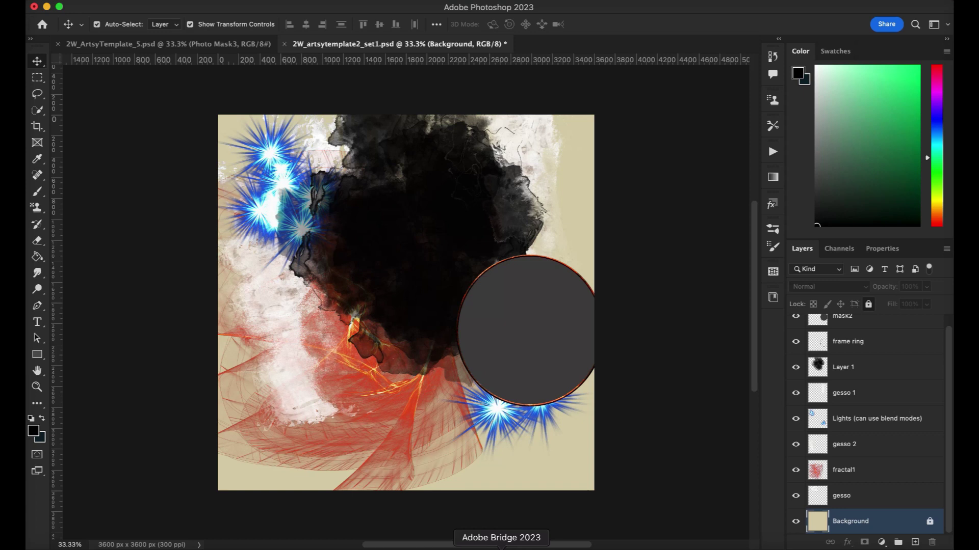
{"action": "left_click", "coordinate": [501, 547]}
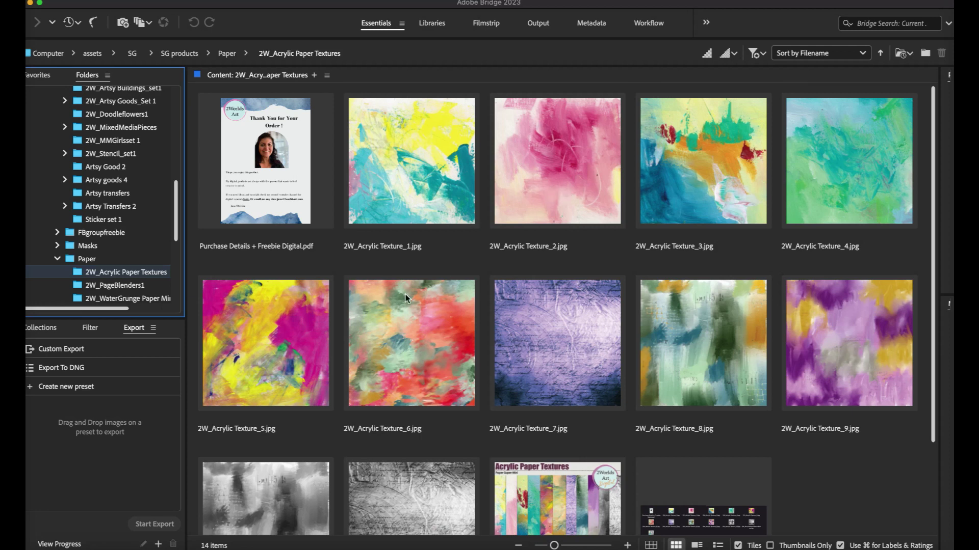
{"action": "double_click", "coordinate": [422, 213]}
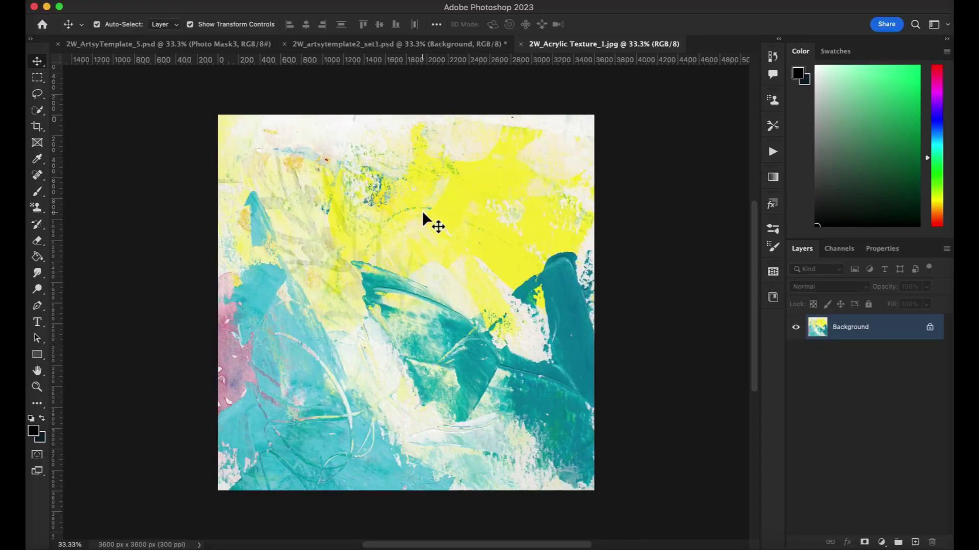
{"action": "left_click_drag", "start_coordinate": [336, 124], "coordinate": [376, 209]}
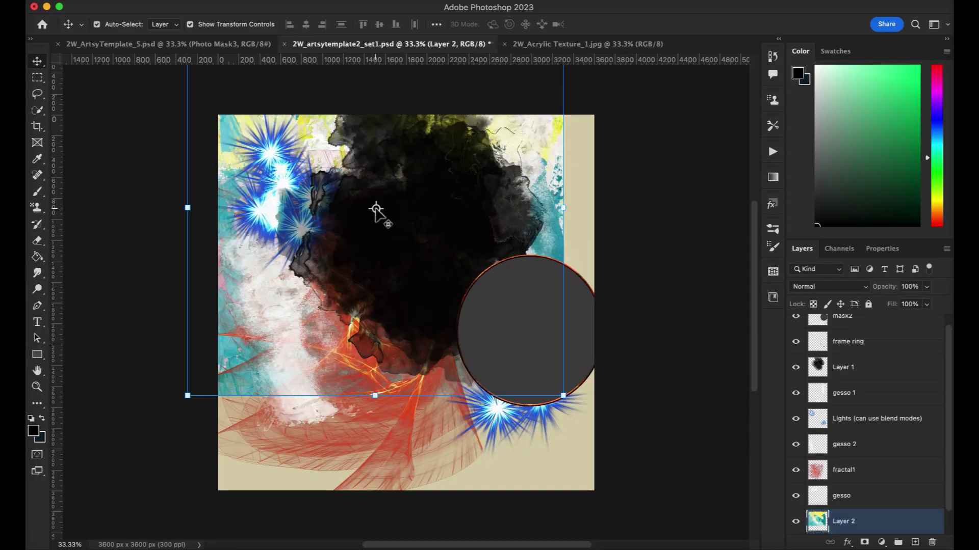
Turn off Auto-Select and move the acrylic texture on Layer 2 so it covers the whole canvas
{"action": "left_click_drag", "start_coordinate": [549, 138], "coordinate": [566, 164]}
{"action": "left_click", "coordinate": [97, 24]}
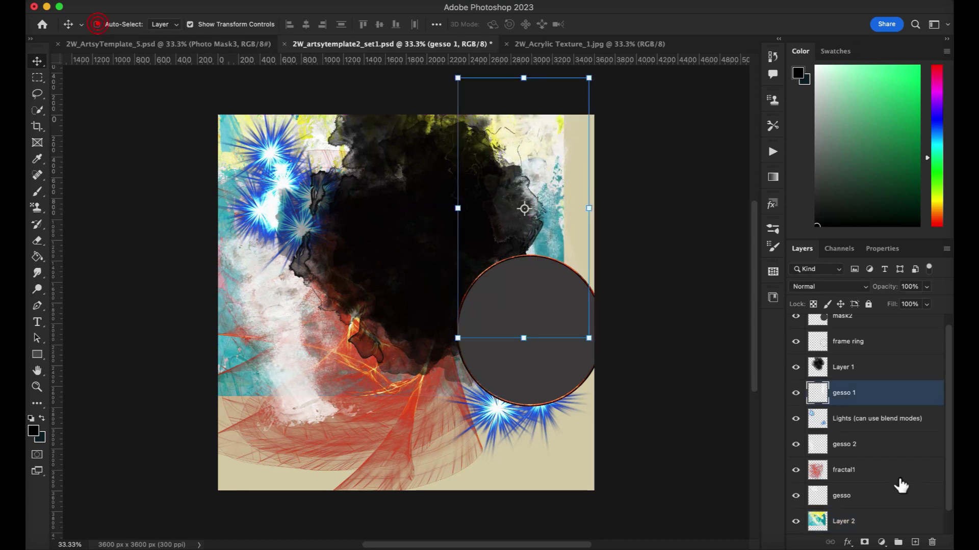
{"action": "left_click", "coordinate": [844, 521]}
{"action": "scroll", "coordinate": [873, 448], "scroll_direction": "down", "scroll_amount": 1}
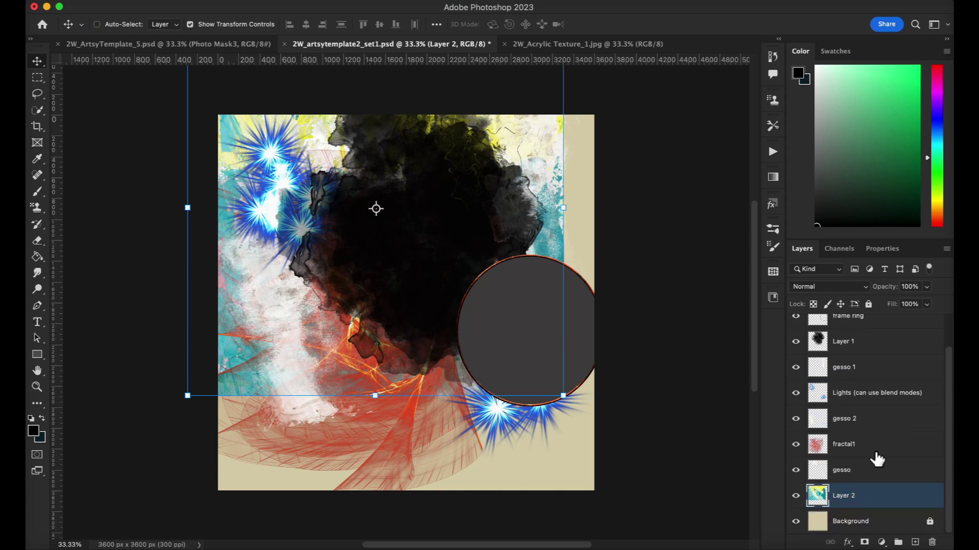
{"action": "left_click_drag", "start_coordinate": [230, 381], "coordinate": [262, 475]}
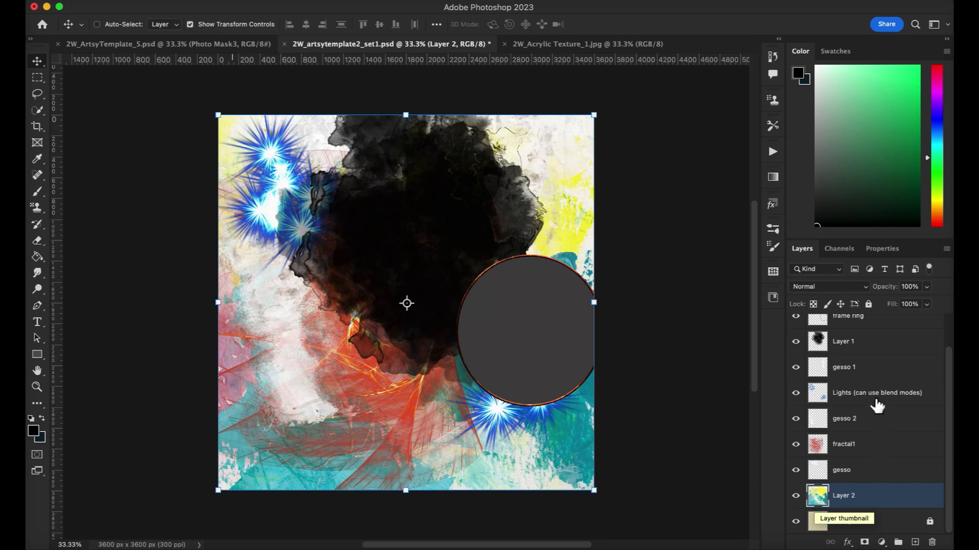
Place the selfie photo above the mask2 layer over the gray circle, and close 2W_ArtsyTemplate_5.psd
{"action": "scroll", "coordinate": [875, 403], "scroll_direction": "up", "scroll_amount": 2}
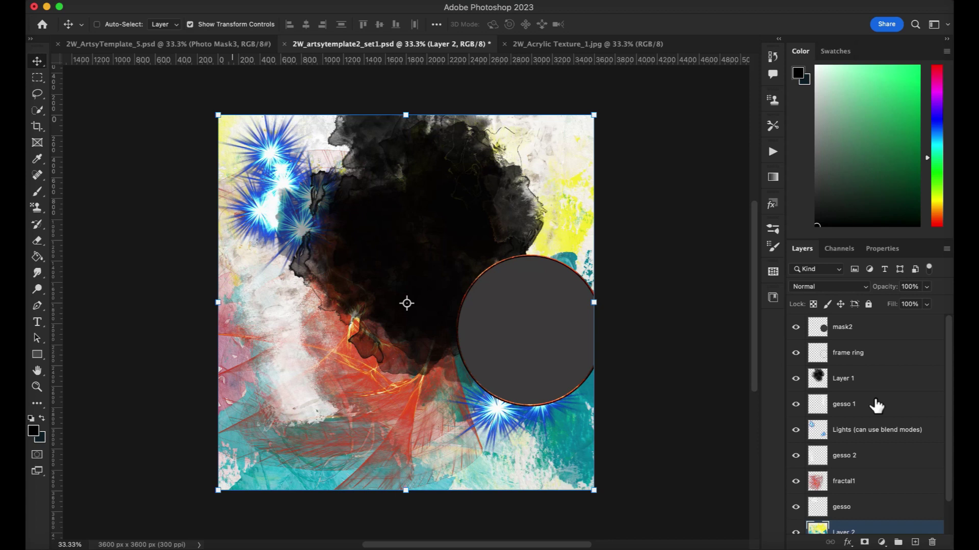
{"action": "left_click", "coordinate": [857, 323]}
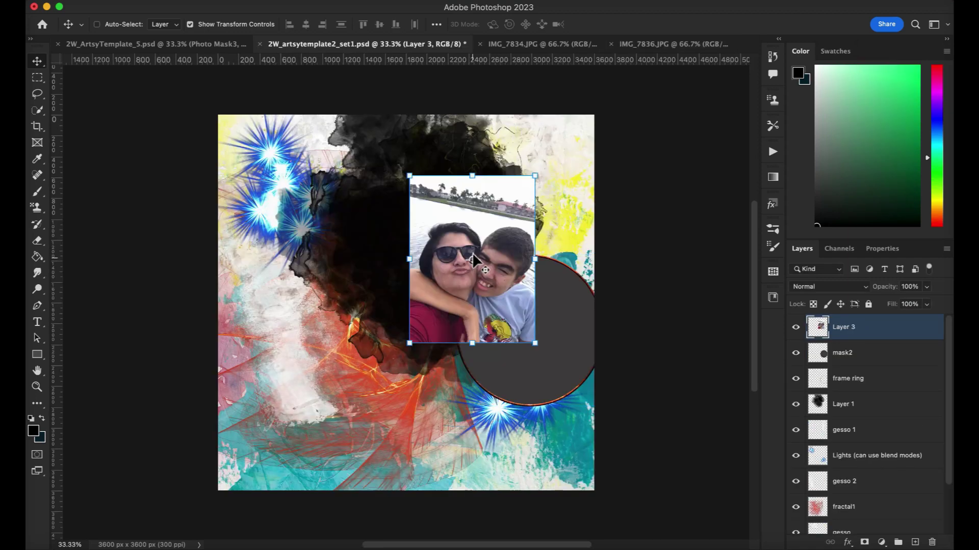
{"action": "left_click_drag", "start_coordinate": [485, 210], "coordinate": [539, 281]}
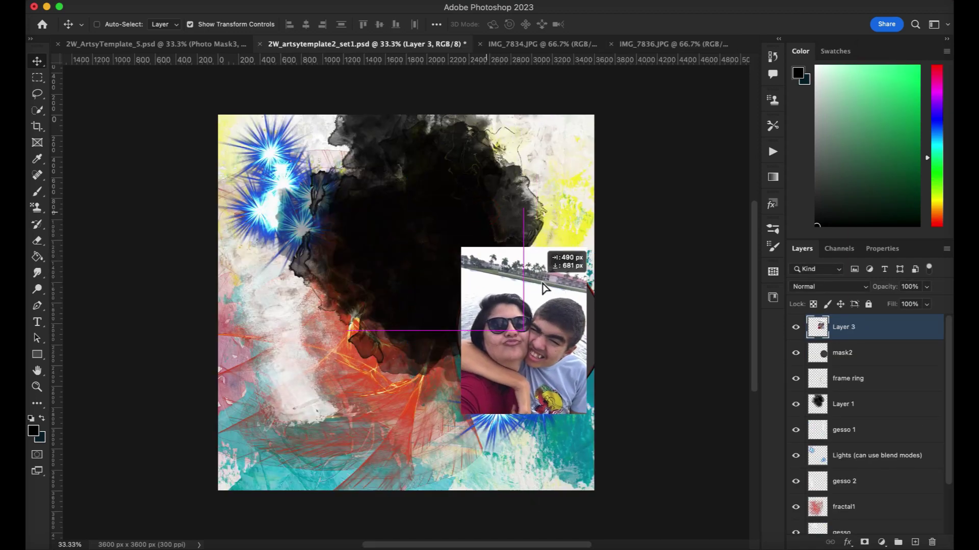
{"action": "left_click", "coordinate": [58, 44]}
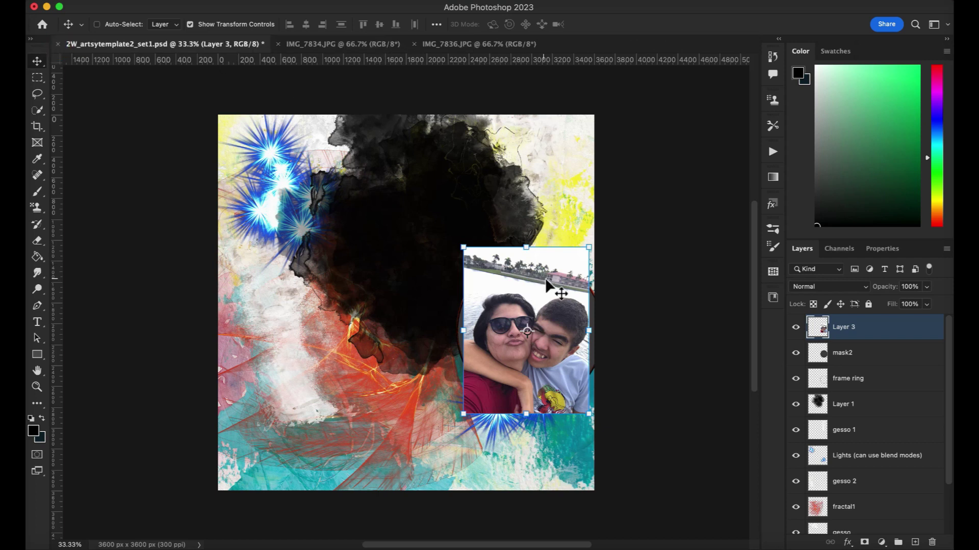
Enlarge the photo to about 134% width and move its layer below frame ring, directly above Layer 1
{"action": "left_click_drag", "start_coordinate": [589, 247], "coordinate": [632, 204]}
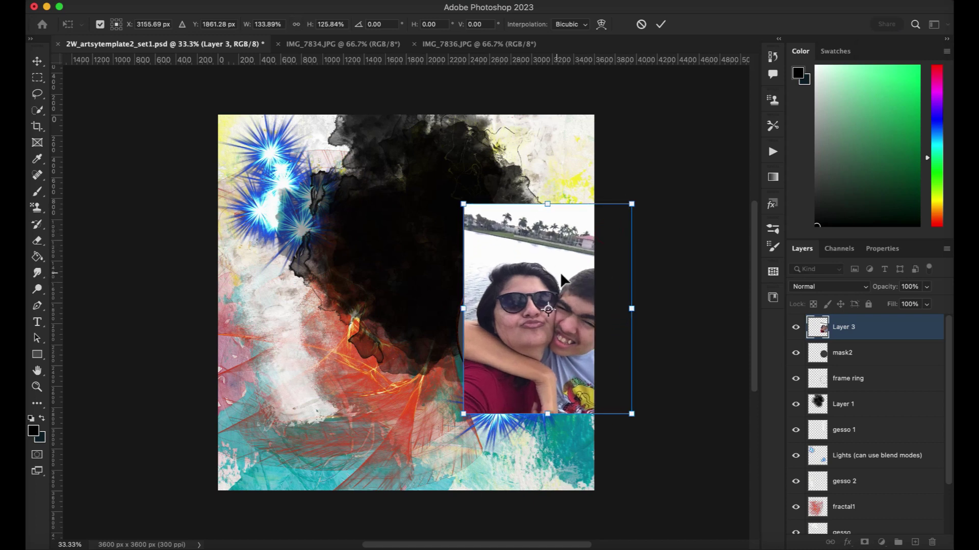
{"action": "left_click", "coordinate": [848, 413]}
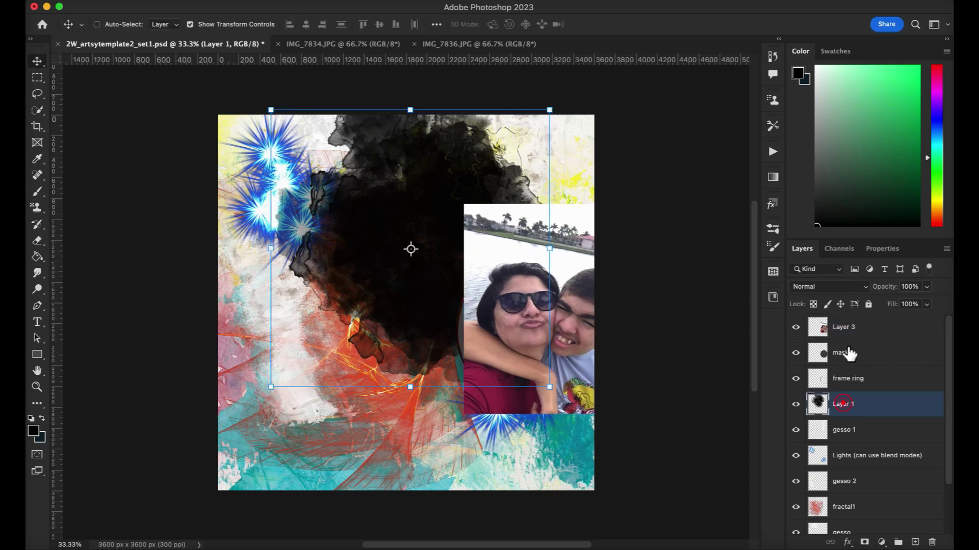
{"action": "left_click", "coordinate": [849, 325]}
{"action": "double_click", "coordinate": [849, 325]}
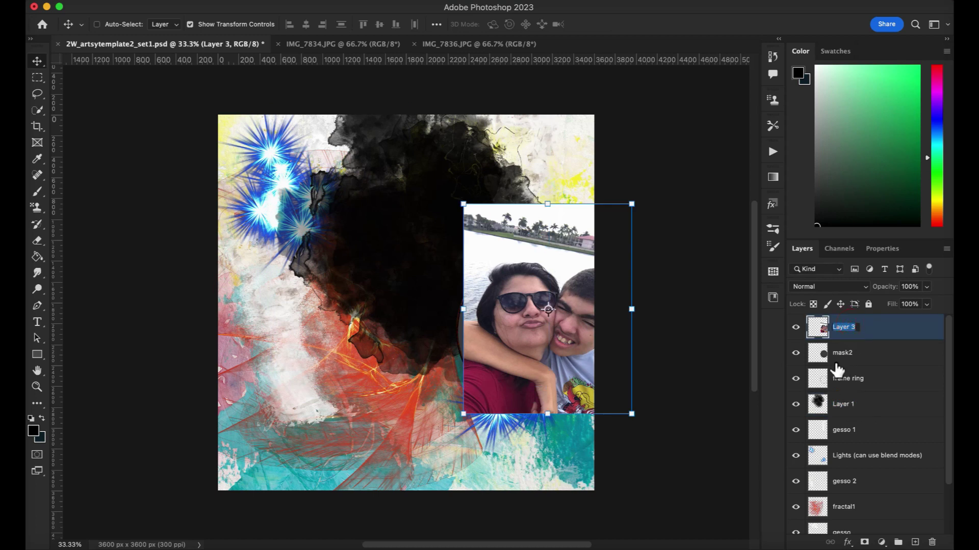
{"action": "left_click", "coordinate": [873, 329]}
{"action": "left_click_drag", "start_coordinate": [885, 329], "coordinate": [873, 387]}
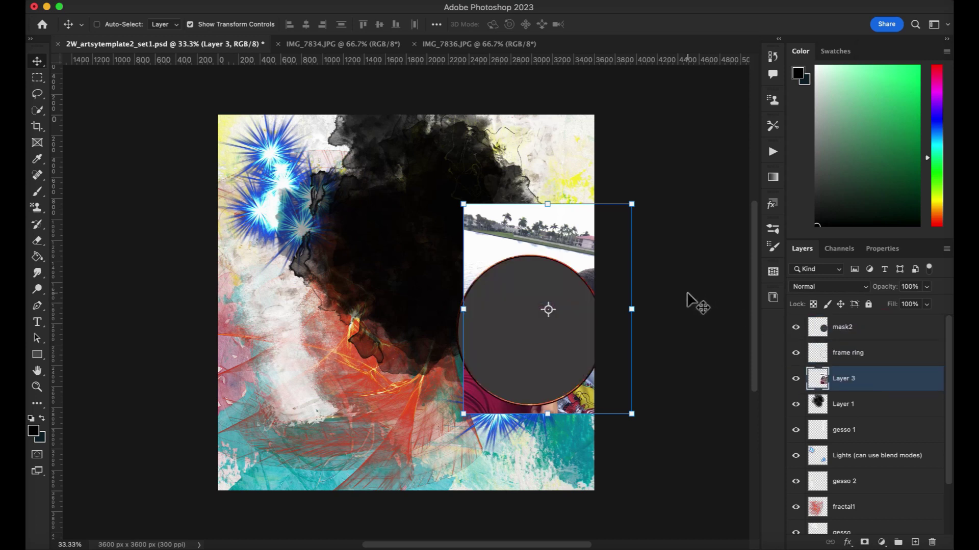
Move the photo over the black ink mask and scale it to about 147% to cover the mask
{"action": "left_click_drag", "start_coordinate": [485, 228], "coordinate": [319, 125]}
{"action": "left_click_drag", "start_coordinate": [465, 312], "coordinate": [426, 283]}
{"action": "left_click_drag", "start_coordinate": [468, 250], "coordinate": [472, 258]}
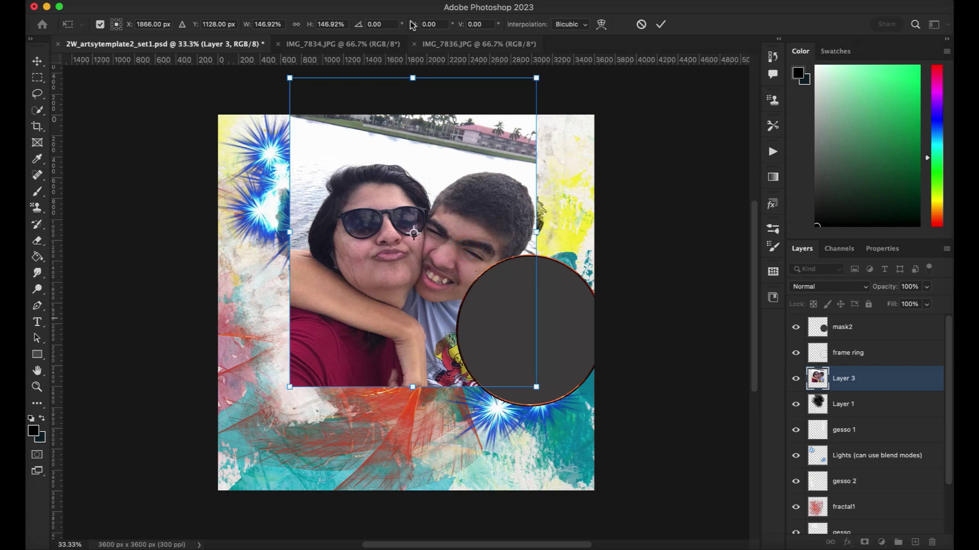
{"action": "left_click", "coordinate": [660, 24]}
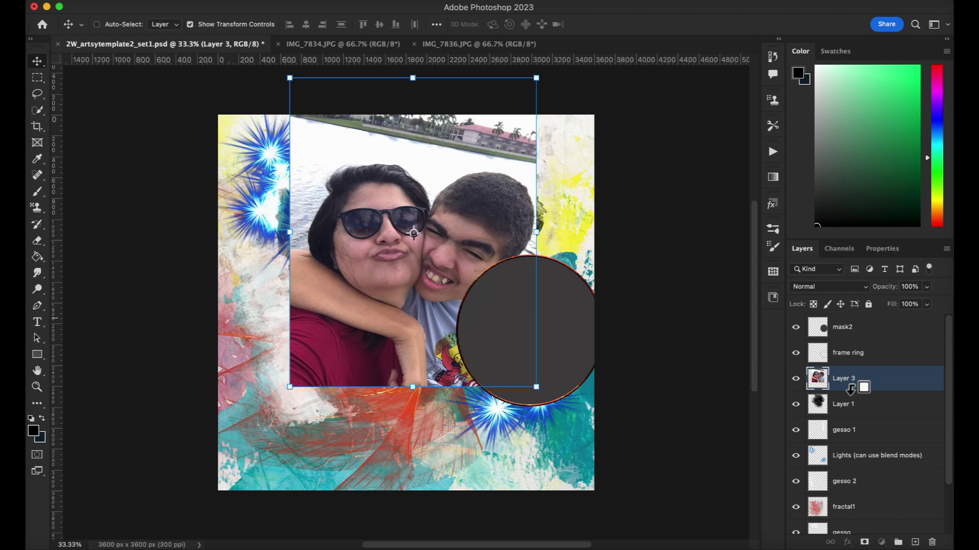
Clip the photo on Layer 3 to Layer 1 and narrow the Layer 1 mask to 92.57% width
{"action": "left_click", "coordinate": [850, 388], "text": "alt"}
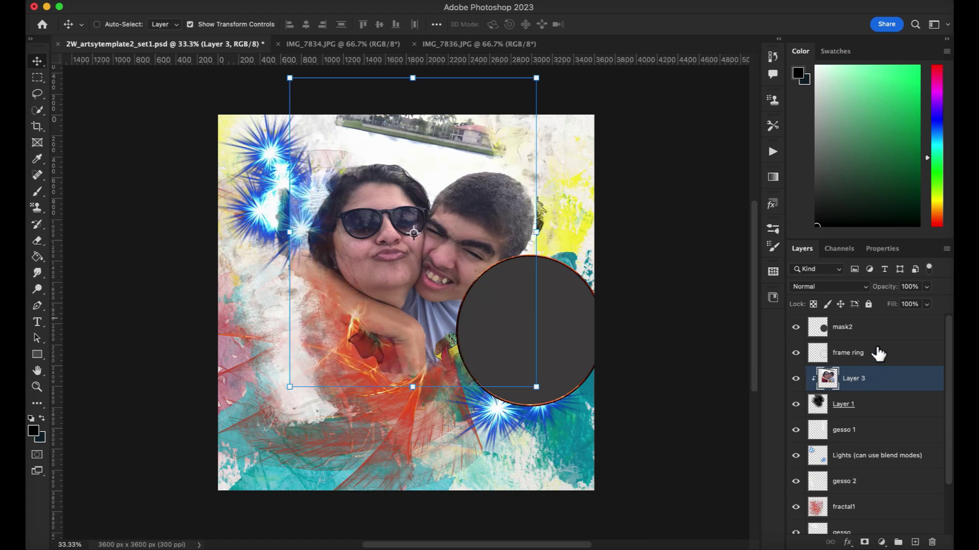
{"action": "left_click", "coordinate": [856, 405]}
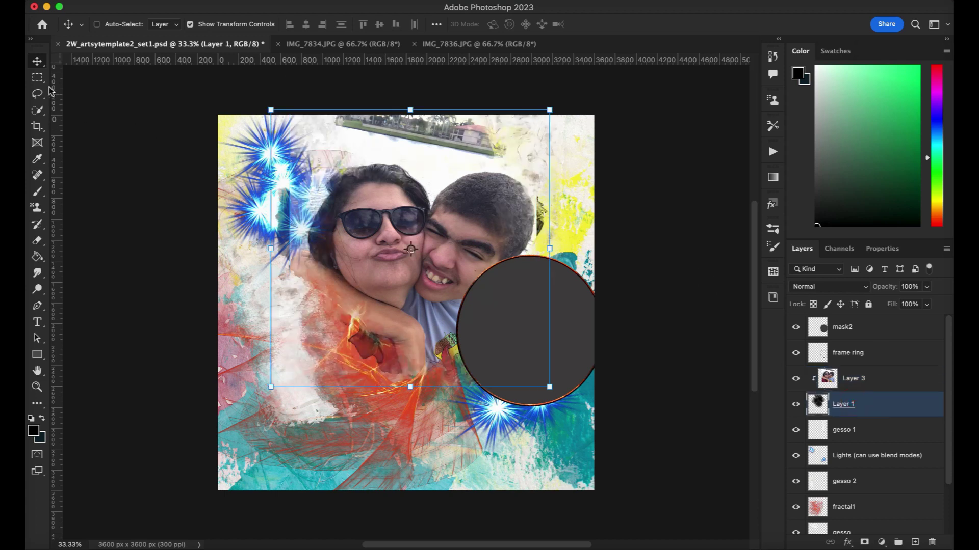
{"action": "left_click_drag", "start_coordinate": [549, 249], "coordinate": [544, 251]}
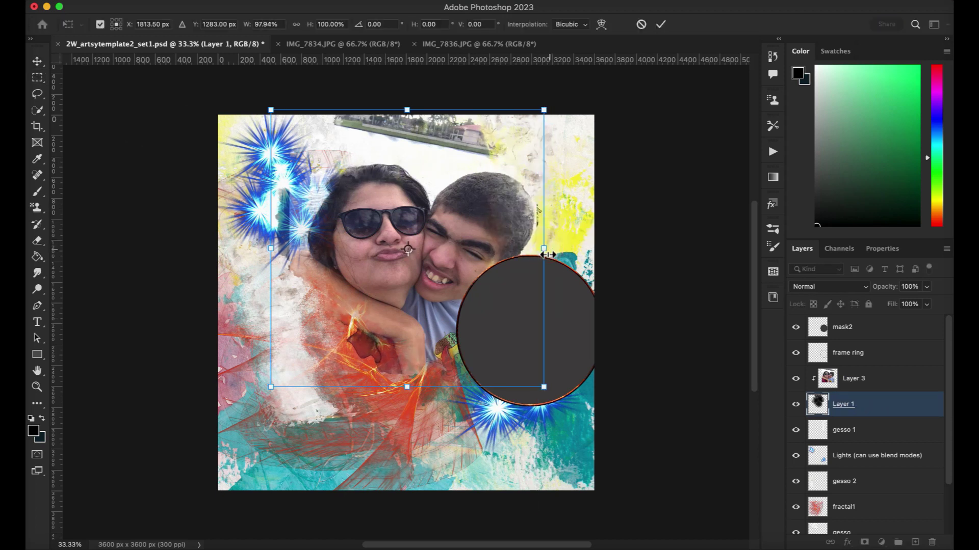
{"action": "left_click_drag", "start_coordinate": [273, 250], "coordinate": [290, 253]}
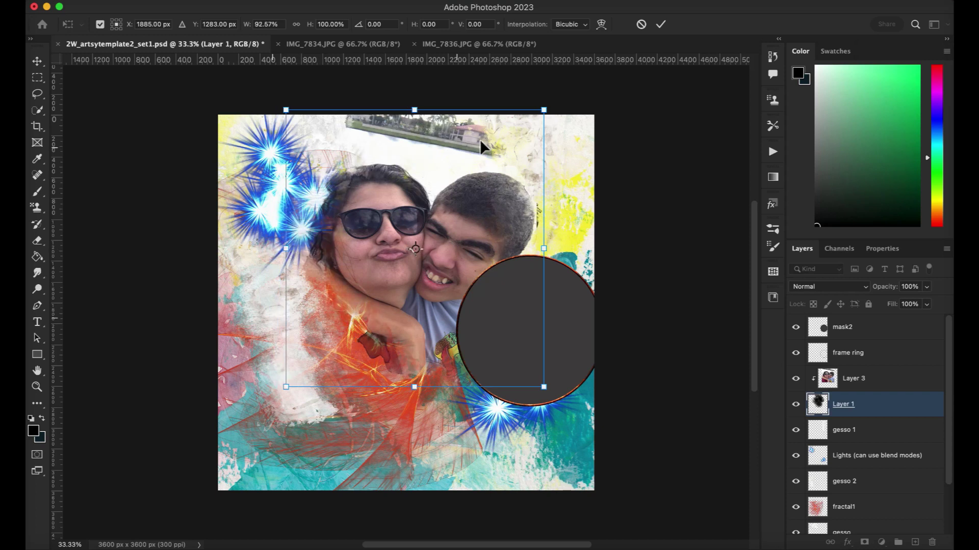
Scale the clipped photo on Layer 3 to 98.94% and shift it slightly up and right within the mask
{"action": "left_click", "coordinate": [832, 384]}
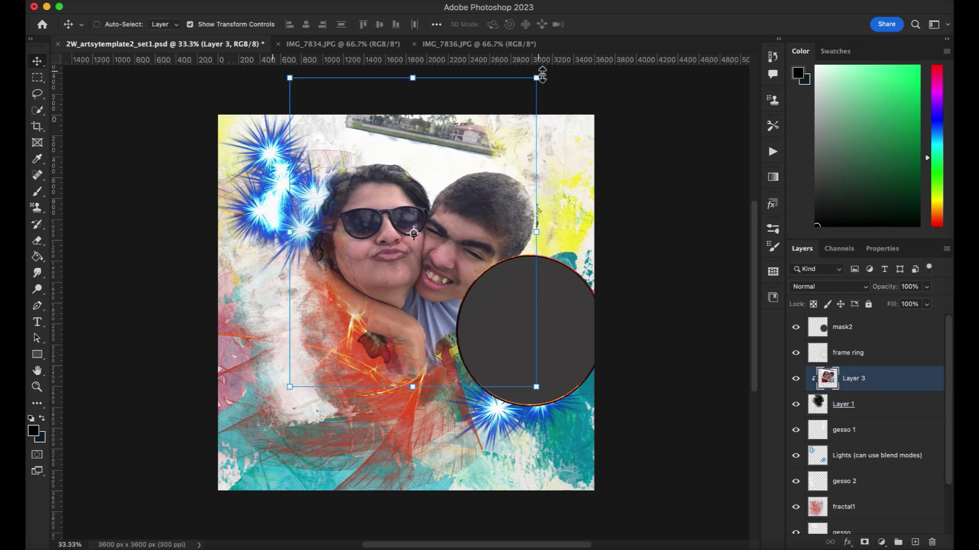
{"action": "left_click_drag", "start_coordinate": [540, 79], "coordinate": [536, 94]}
{"action": "left_click_drag", "start_coordinate": [485, 182], "coordinate": [502, 168]}
{"action": "left_click_drag", "start_coordinate": [534, 363], "coordinate": [540, 376]}
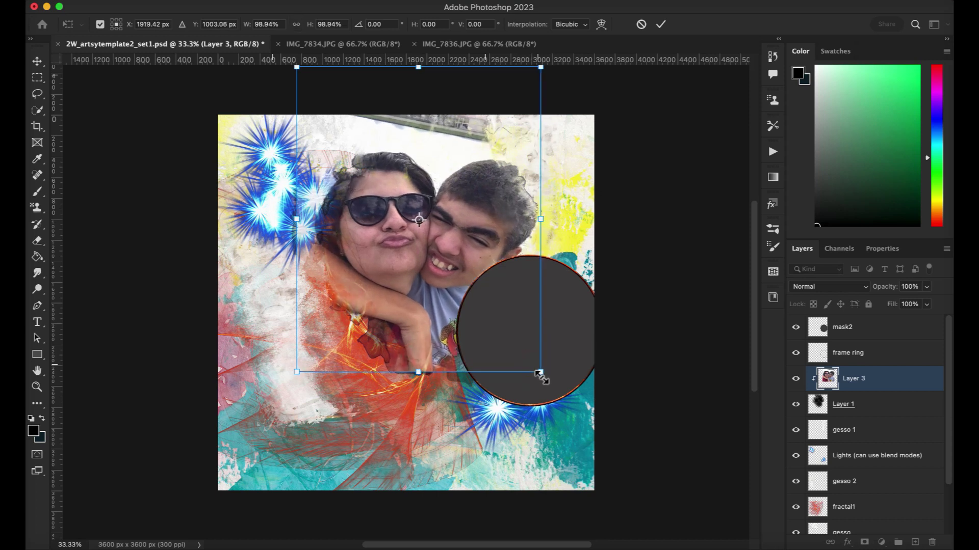
{"action": "left_click", "coordinate": [660, 23]}
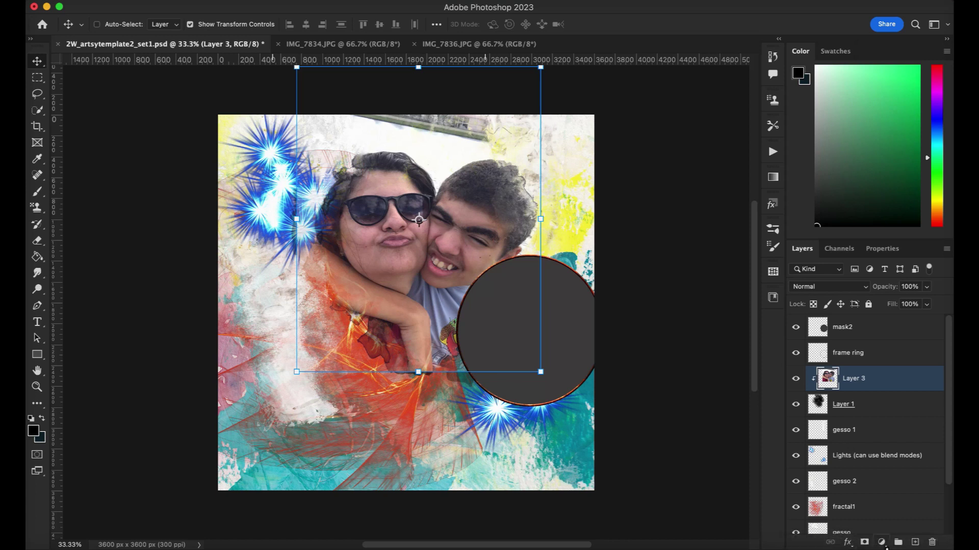
Add a Photo Filter adjustment layer above the photo using Warming Filter (LBA)
{"action": "left_click", "coordinate": [882, 542]}
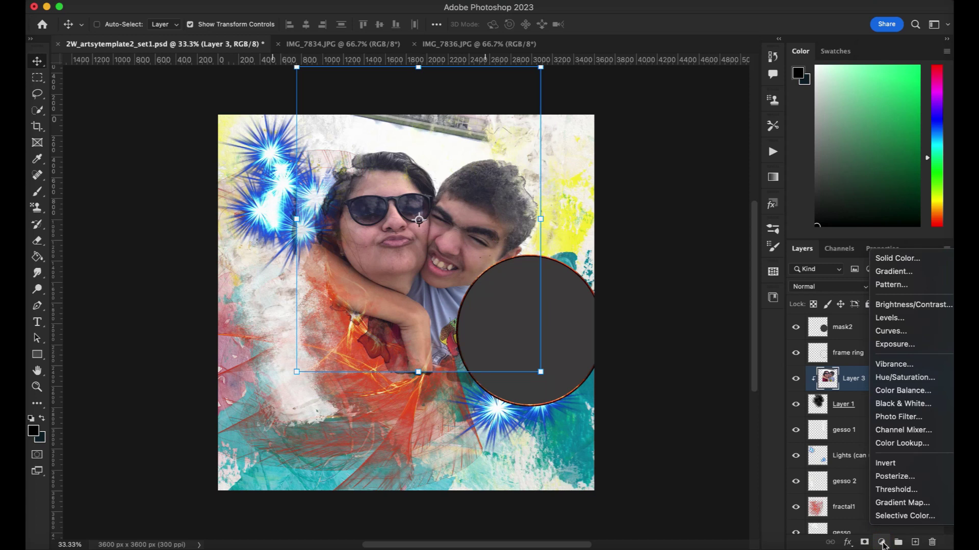
{"action": "left_click", "coordinate": [908, 419]}
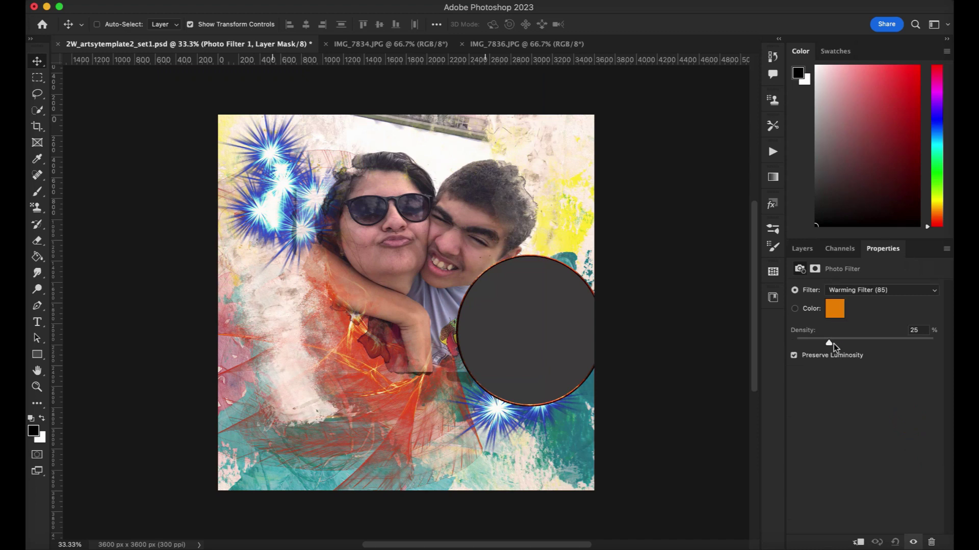
{"action": "left_click", "coordinate": [854, 291]}
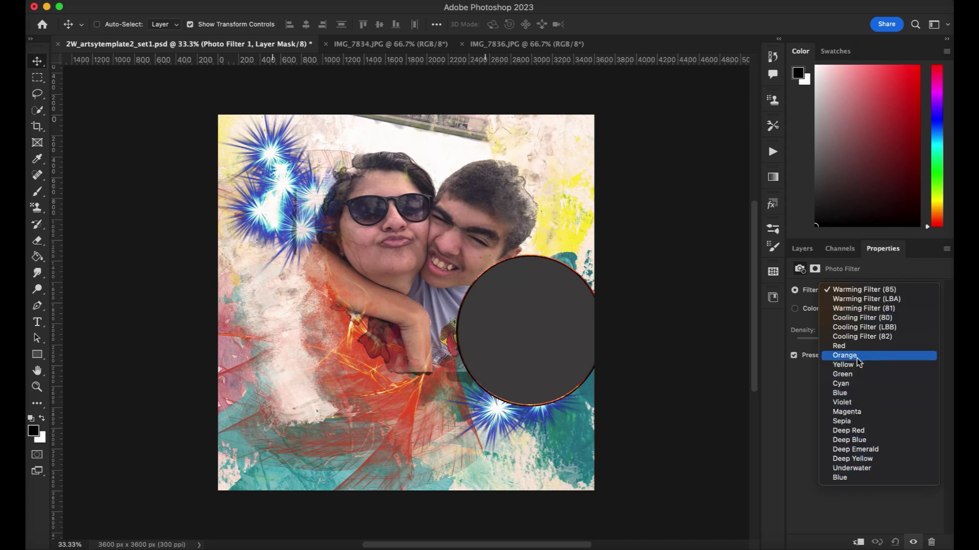
{"action": "left_click", "coordinate": [859, 299]}
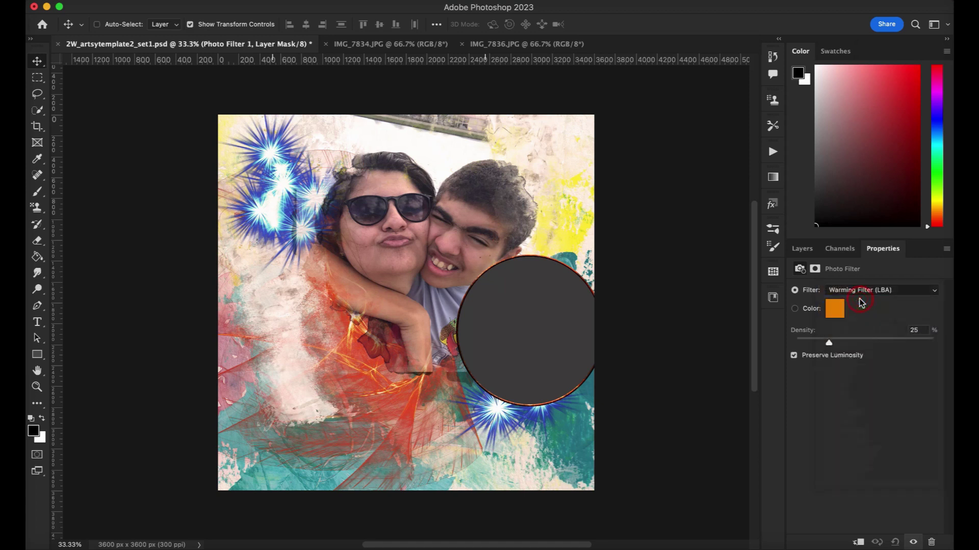
Clip the Photo Filter 1 adjustment layer to the photo on Layer 3
{"action": "left_click", "coordinate": [810, 254]}
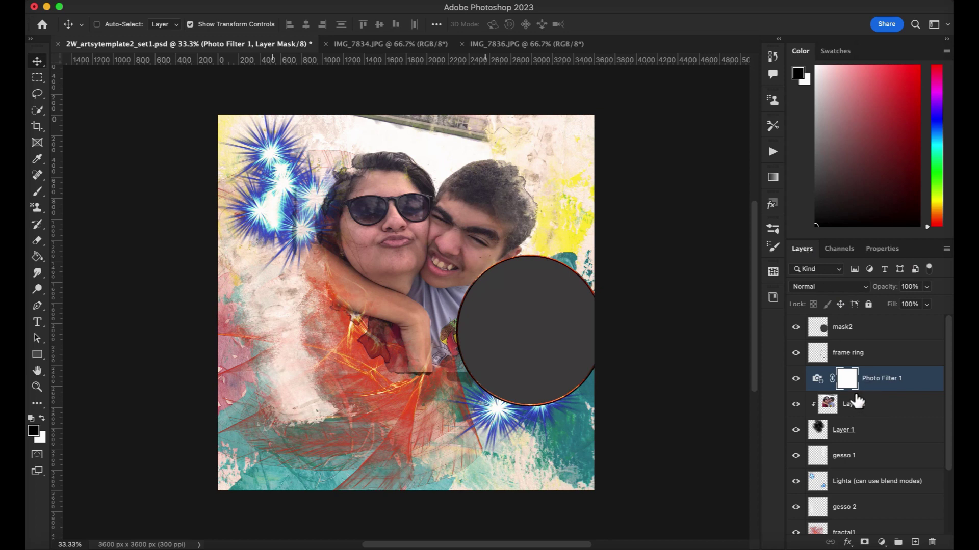
{"action": "left_click_drag", "start_coordinate": [854, 392], "coordinate": [851, 393]}
{"action": "left_click", "coordinate": [851, 393], "text": "alt"}
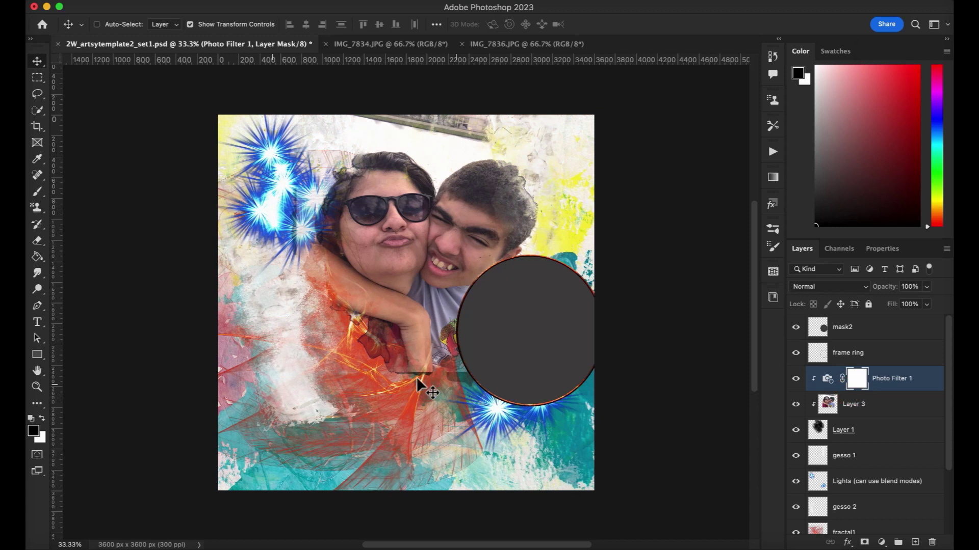
Scale the Layer 1 mask's height to 98.49%, keeping its width at 100%
{"action": "left_click", "coordinate": [817, 430]}
{"action": "left_click_drag", "start_coordinate": [417, 389], "coordinate": [417, 384]}
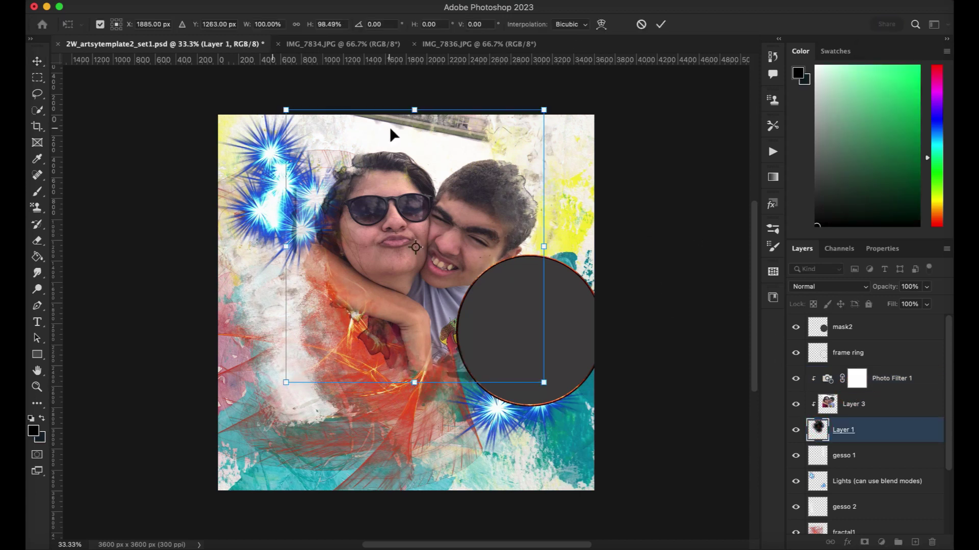
{"action": "left_click", "coordinate": [660, 24]}
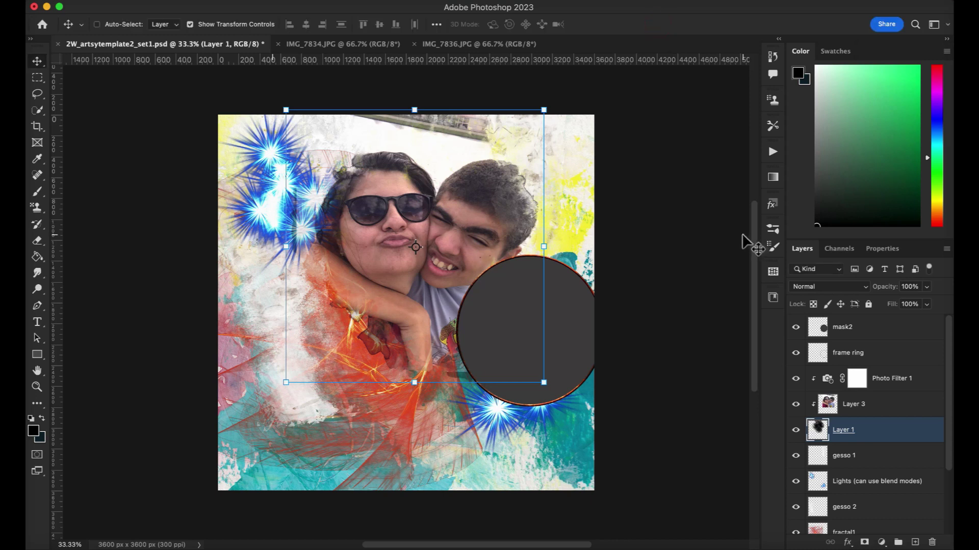
Place the IMG_7834 photo above mask2, scaled to 110.23% width and 109.56% height, and clip it to mask2
{"action": "left_click", "coordinate": [857, 334]}
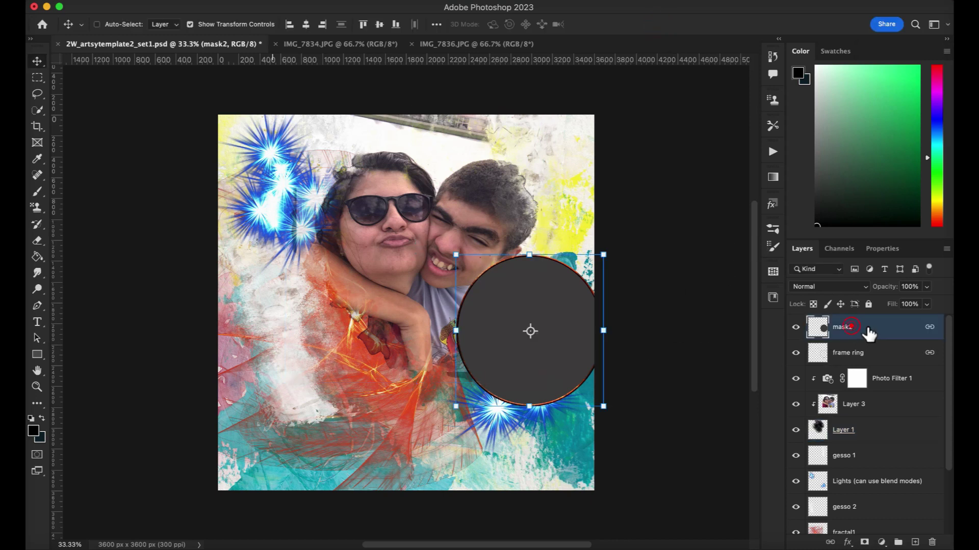
{"action": "left_click", "coordinate": [356, 45]}
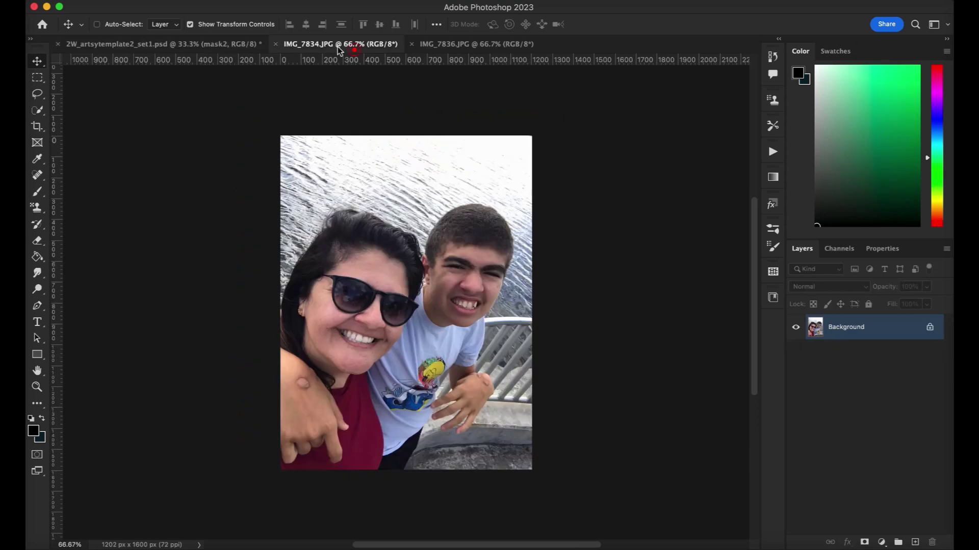
{"action": "left_click", "coordinate": [412, 44]}
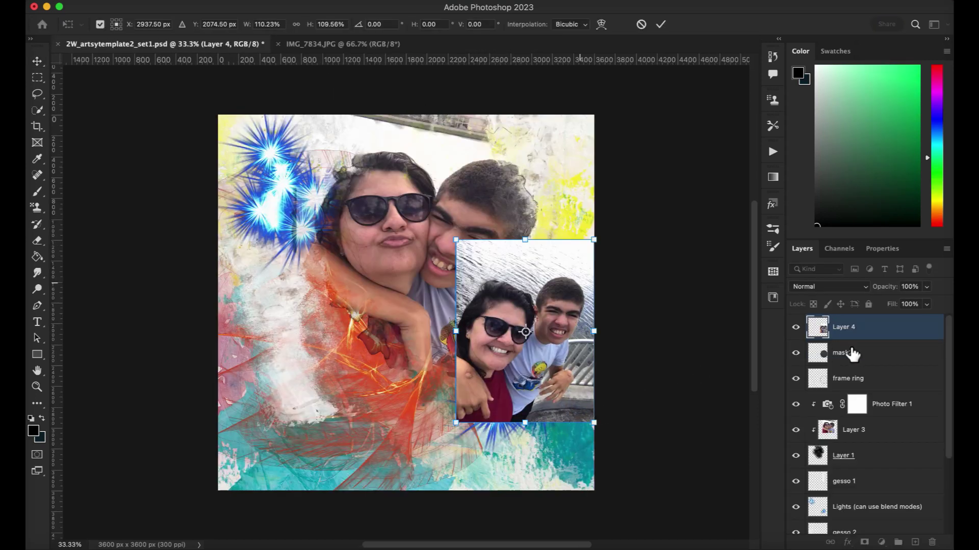
{"action": "left_click", "coordinate": [855, 340], "text": "alt"}
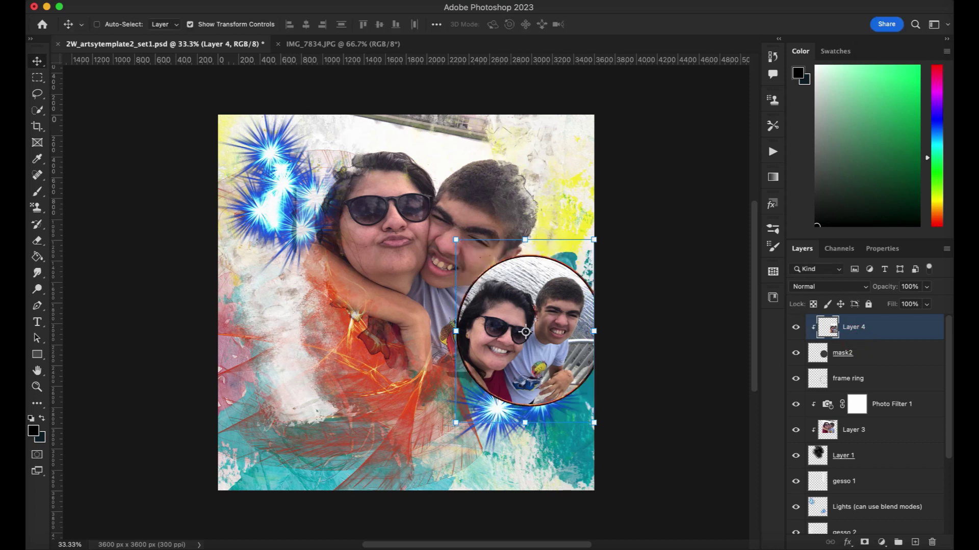
Apply a Hue/Saturation adjustment to the circle photo on Layer 4 with Saturation +16 and Lightness -5
{"action": "left_click", "coordinate": [176, 0]}
{"action": "mouse_move", "coordinate": [202, 25]}
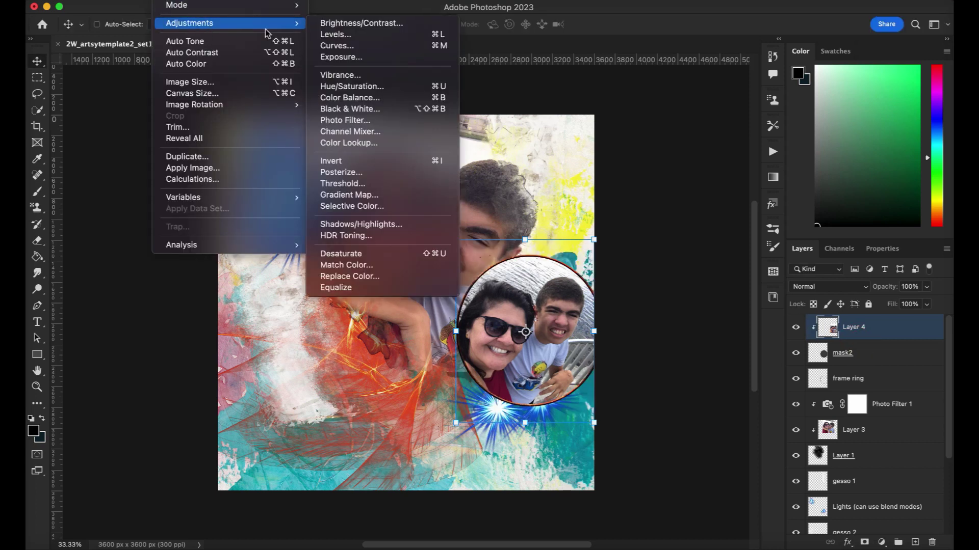
{"action": "left_click", "coordinate": [383, 89]}
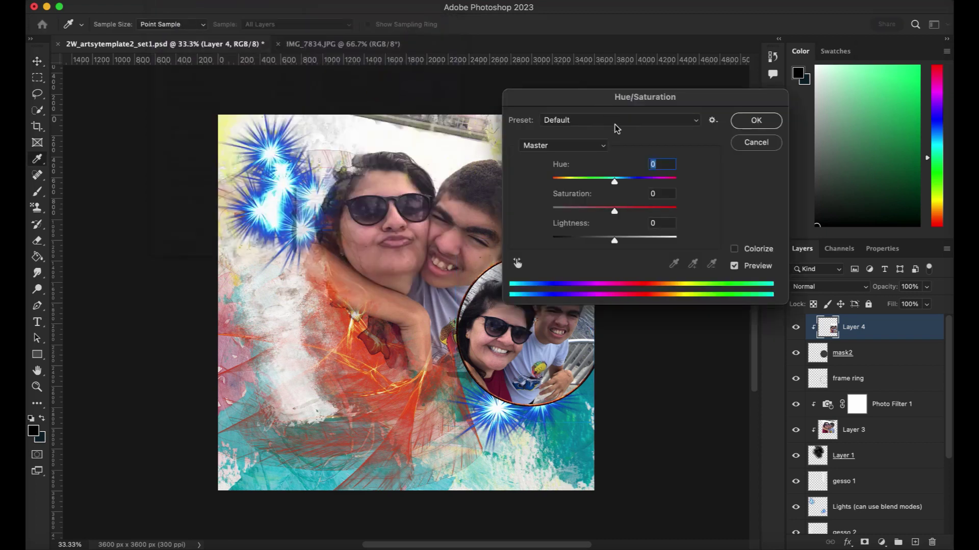
{"action": "left_click_drag", "start_coordinate": [655, 96], "coordinate": [744, 82]}
{"action": "left_click_drag", "start_coordinate": [705, 196], "coordinate": [699, 226]}
{"action": "left_click", "coordinate": [704, 227]}
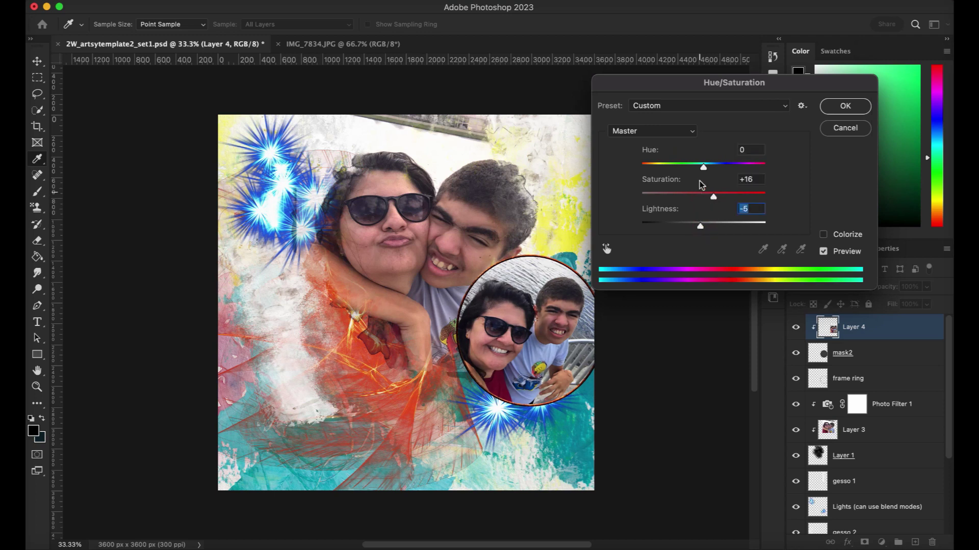
{"action": "left_click", "coordinate": [826, 106]}
Brighten the circle photo on Layer 4 with an Exposure adjustment of +0.65 and Offset +0.0203
{"action": "left_click", "coordinate": [170, 1]}
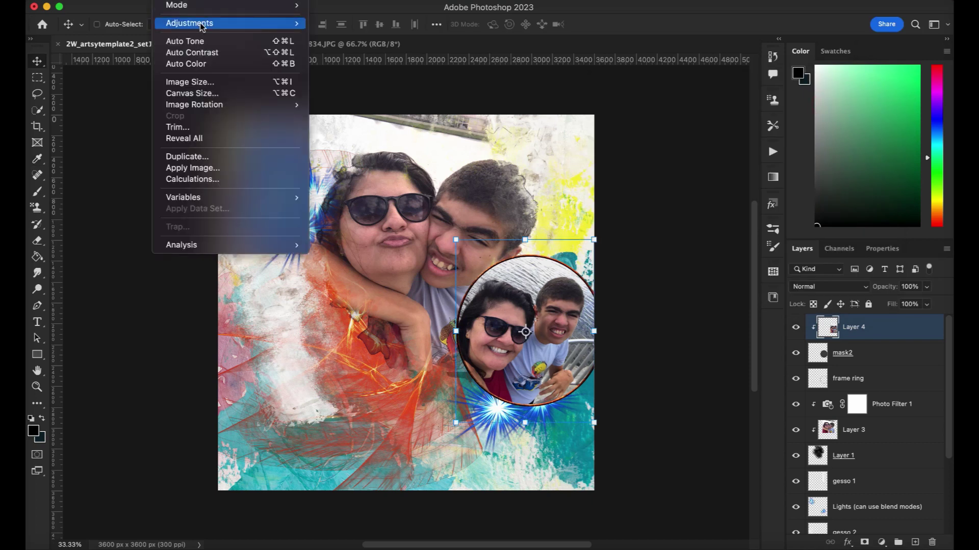
{"action": "mouse_move", "coordinate": [199, 23]}
{"action": "left_click", "coordinate": [359, 65]}
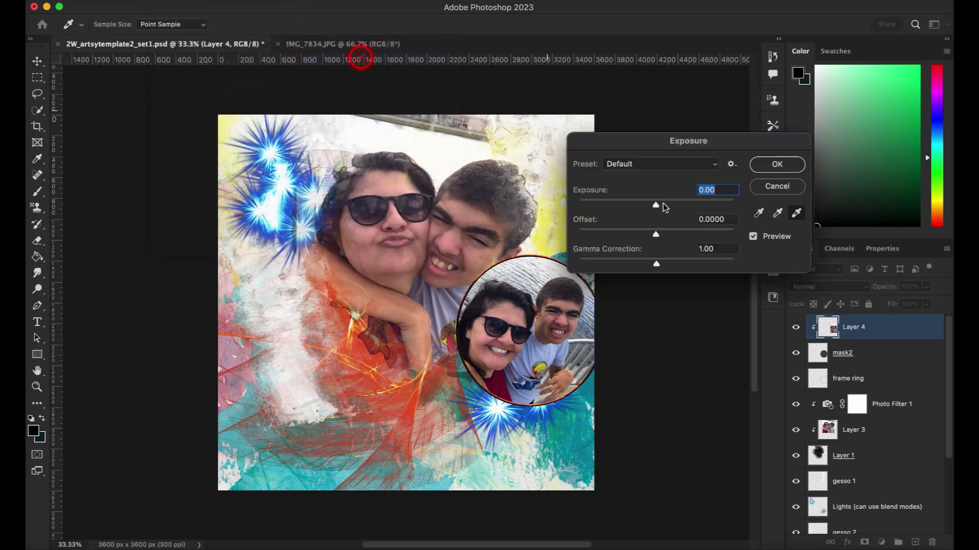
{"action": "left_click_drag", "start_coordinate": [656, 207], "coordinate": [659, 237]}
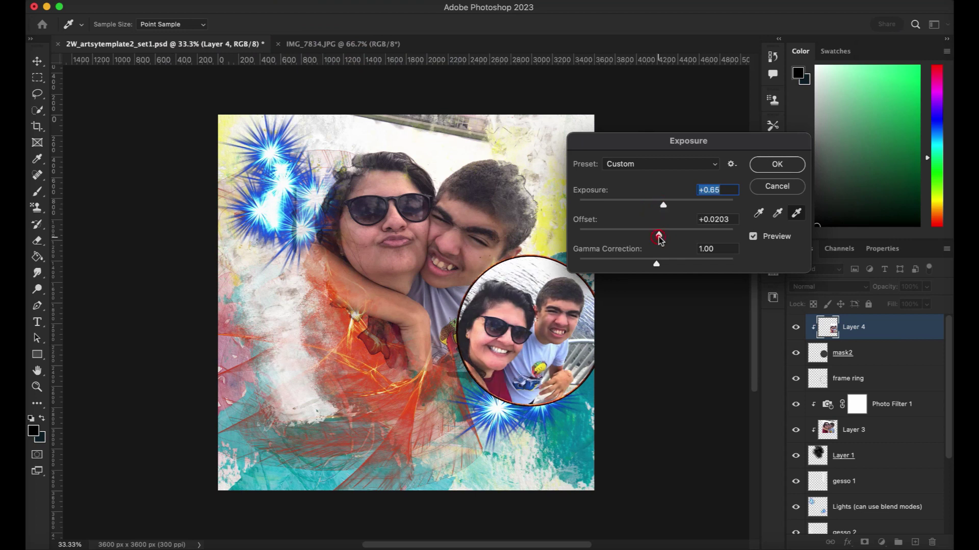
{"action": "left_click", "coordinate": [766, 170]}
Brighten the large photo on Layer 3 with an Exposure adjustment of +0.38
{"action": "left_click", "coordinate": [851, 429]}
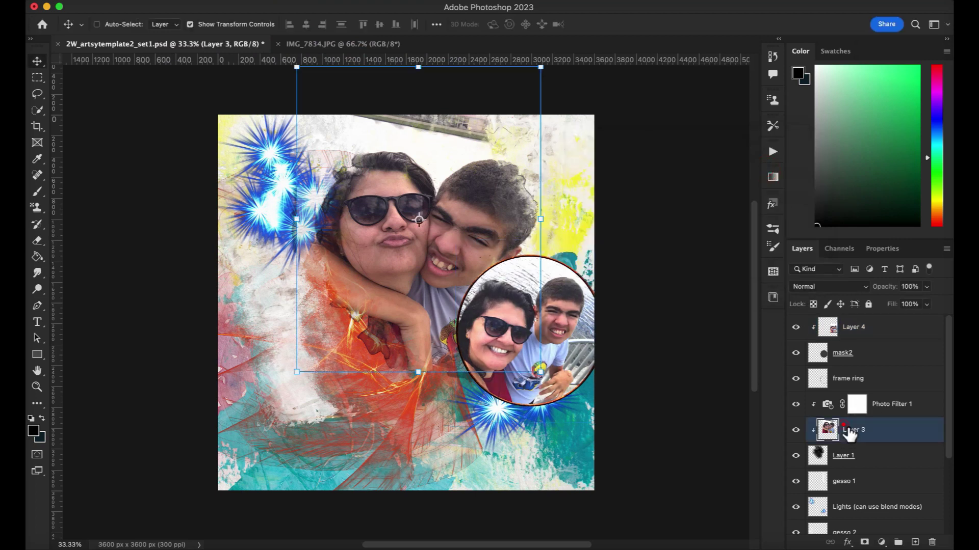
{"action": "left_click", "coordinate": [168, 1]}
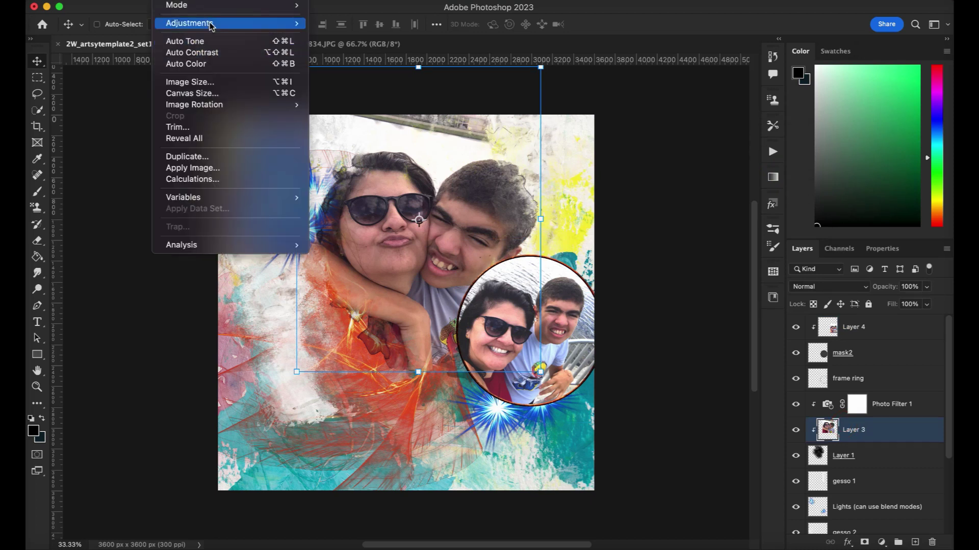
{"action": "mouse_move", "coordinate": [229, 23]}
{"action": "left_click", "coordinate": [355, 57]}
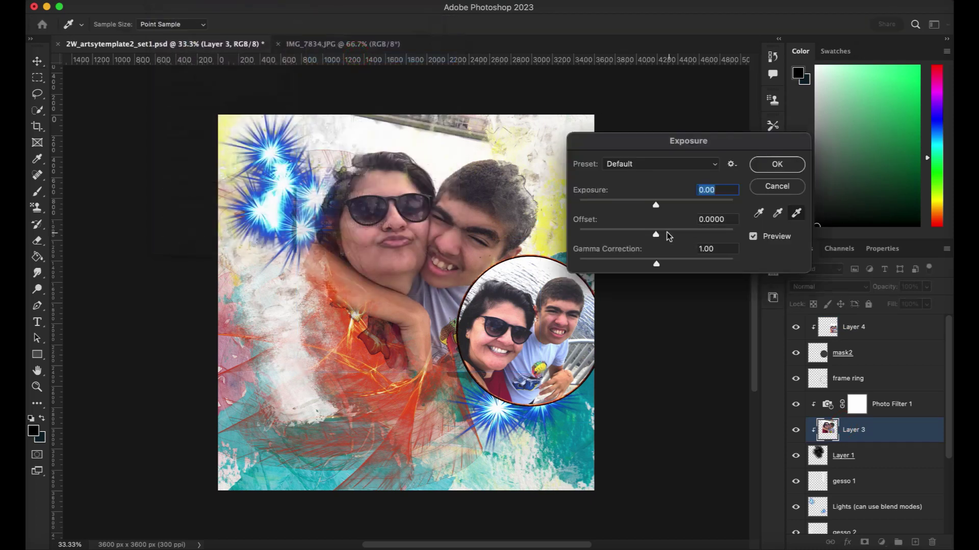
{"action": "left_click_drag", "start_coordinate": [657, 204], "coordinate": [659, 203]}
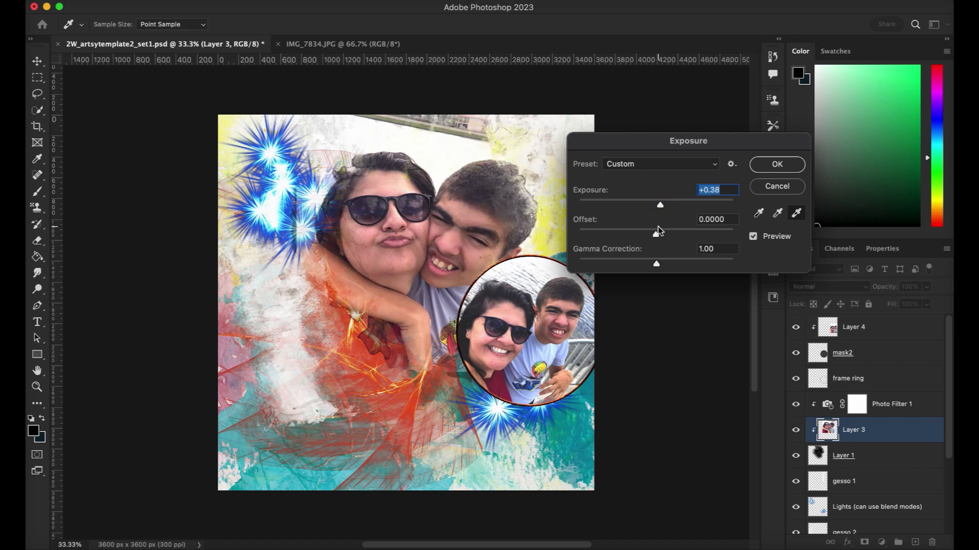
{"action": "left_click", "coordinate": [764, 166]}
{"action": "key", "text": "v"}
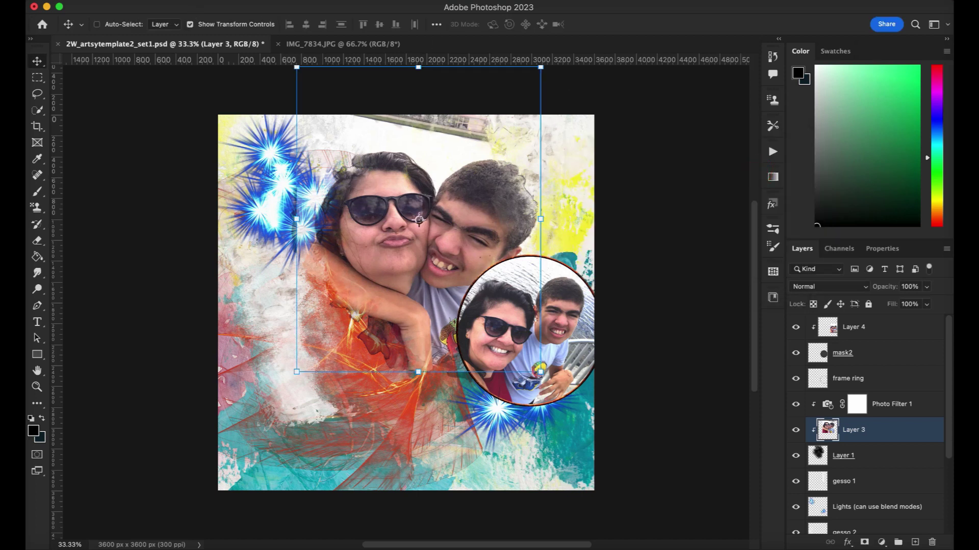
Raise the Saturation of the large photo on Layer 3 to +17 with Hue/Saturation
{"action": "left_click", "coordinate": [168, 0]}
{"action": "mouse_move", "coordinate": [204, 23]}
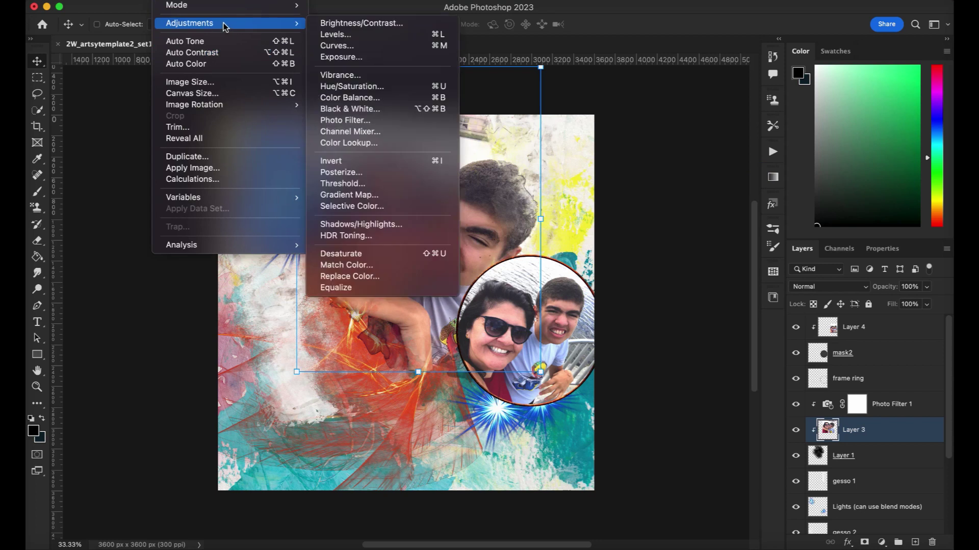
{"action": "left_click", "coordinate": [370, 88]}
{"action": "left_click_drag", "start_coordinate": [706, 196], "coordinate": [709, 170]}
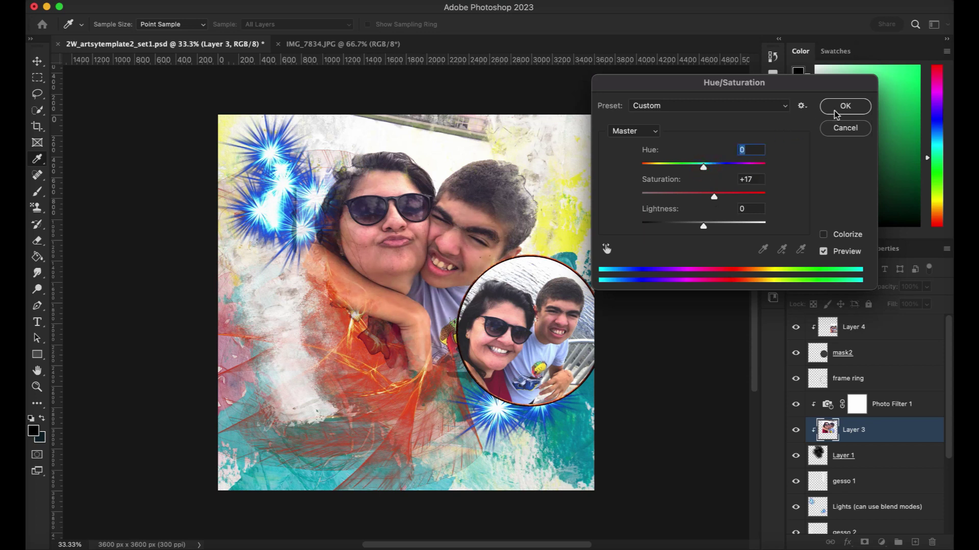
{"action": "left_click", "coordinate": [840, 108]}
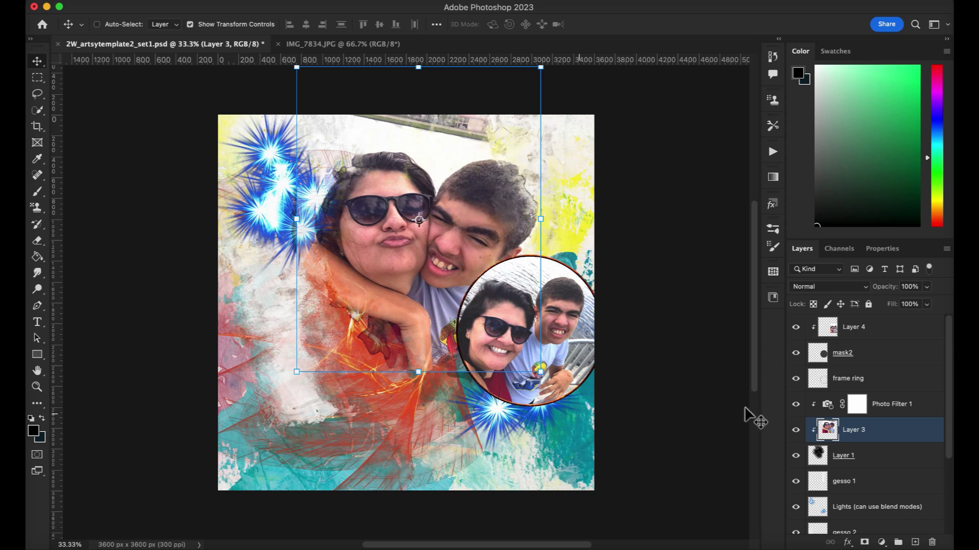
Preview the blend modes from Darken through the light modes on the Lights layer and set it to Overlay
{"action": "scroll", "coordinate": [856, 433], "scroll_direction": "down", "scroll_amount": 3}
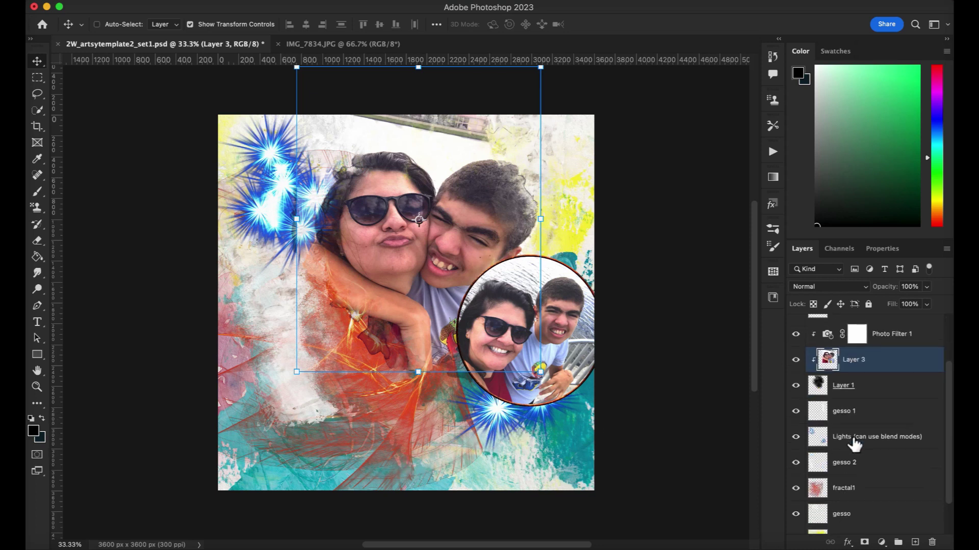
{"action": "left_click", "coordinate": [858, 432]}
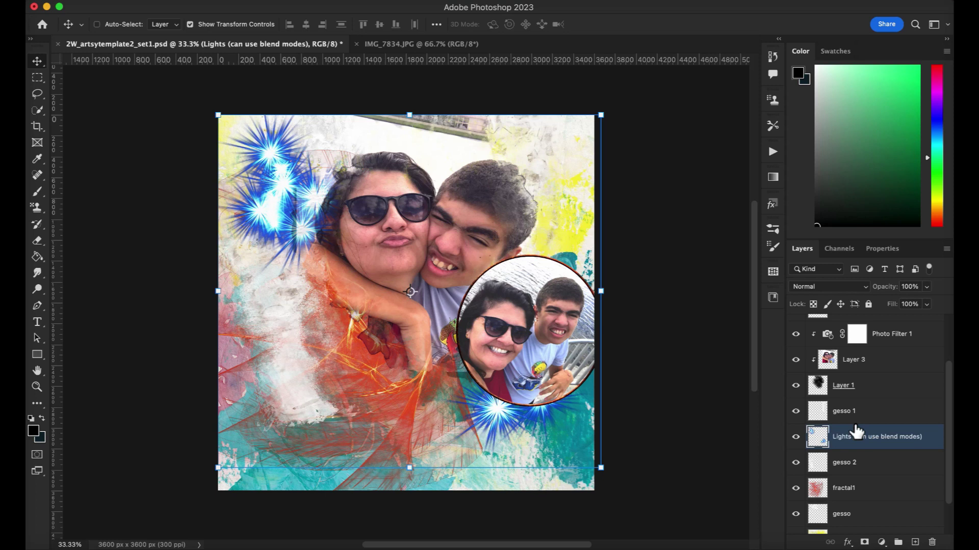
{"action": "left_click", "coordinate": [818, 288]}
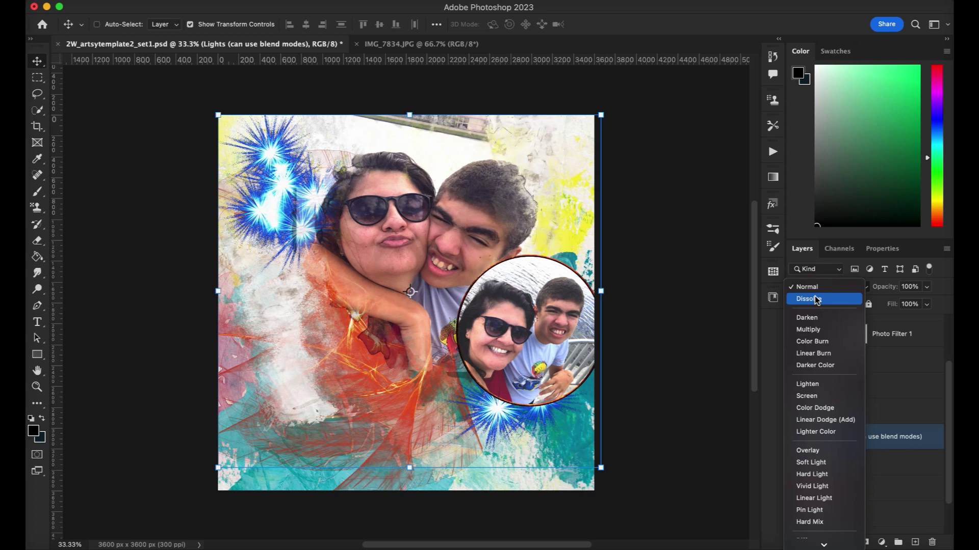
{"action": "key", "text": "Down"}
{"action": "key", "text": "Down"}
{"action": "key", "text": "Down"}
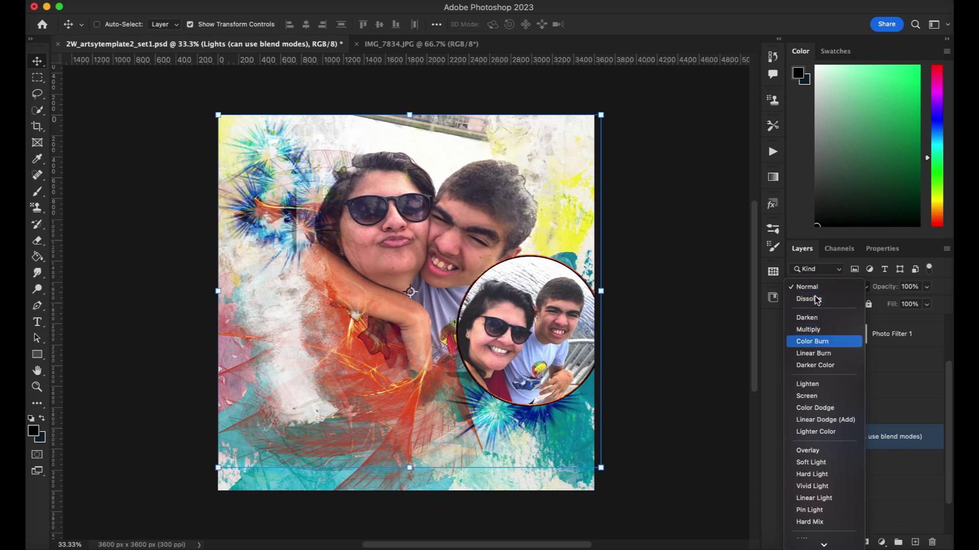
{"action": "key", "text": "Down"}
{"action": "key", "text": "Down"}
{"action": "key", "text": "Down"}
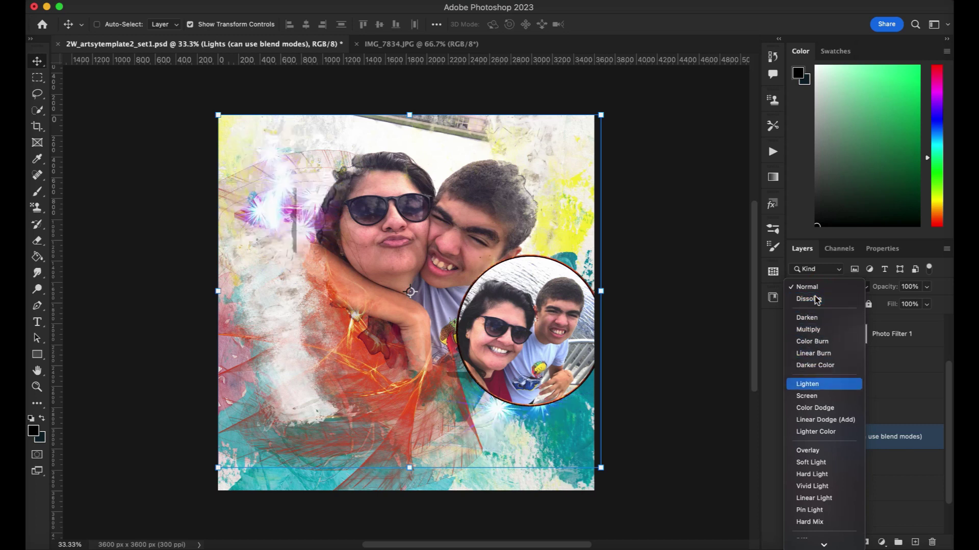
{"action": "key", "text": "Down"}
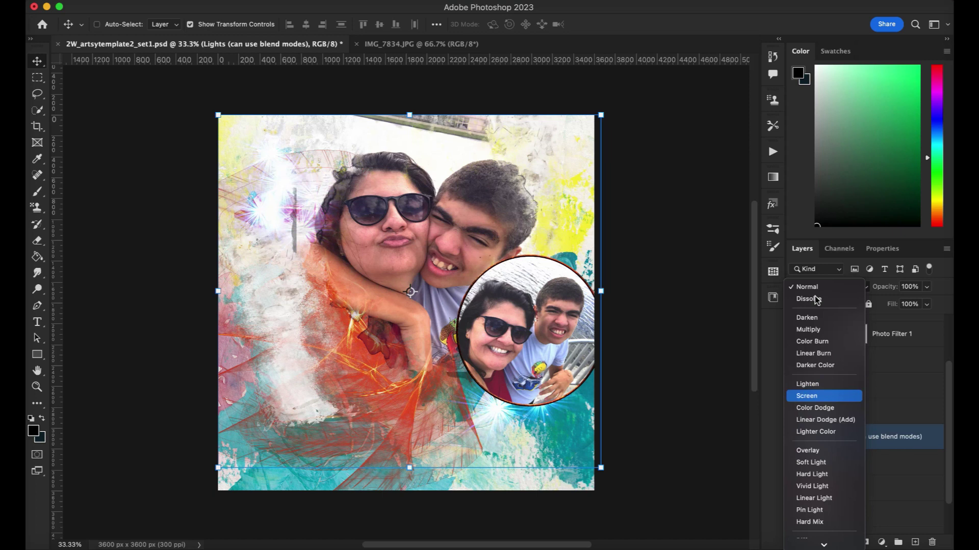
{"action": "key", "text": "Down"}
{"action": "key", "text": "Down"}
{"action": "key", "text": "Down"}
{"action": "key", "text": "Down"}
{"action": "key", "text": "Down"}
{"action": "key", "text": "Up"}
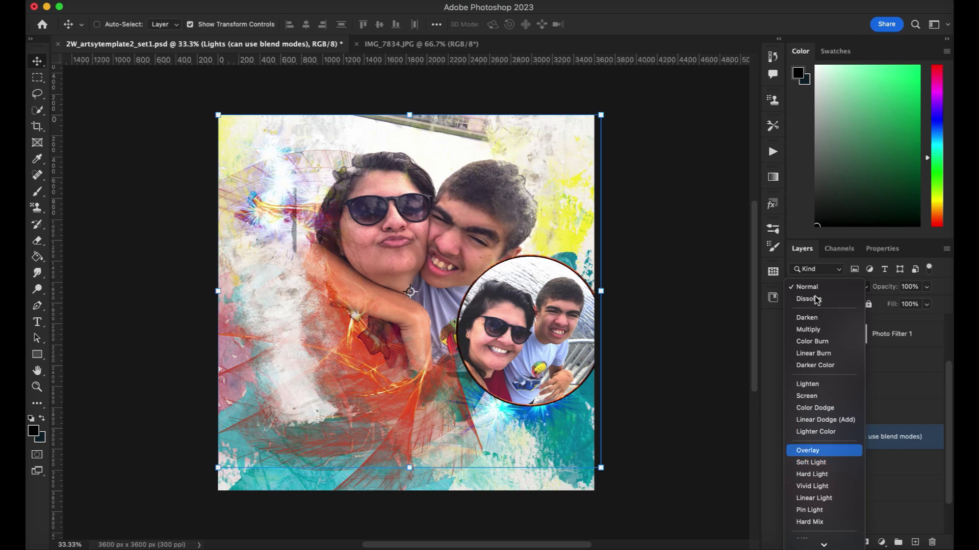
{"action": "key", "text": "Down"}
{"action": "key", "text": "Up"}
{"action": "key", "text": "Down"}
{"action": "key", "text": "Down"}
{"action": "key", "text": "Up"}
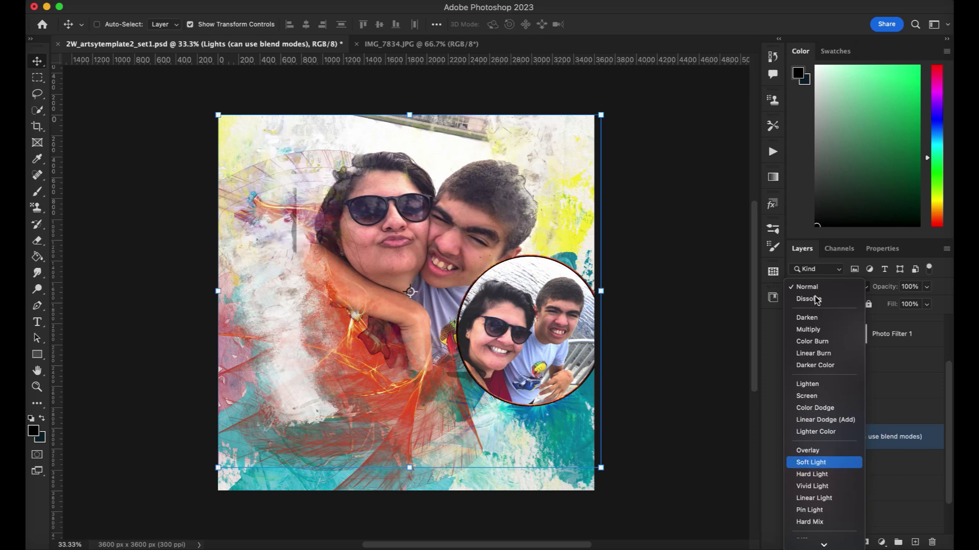
{"action": "key", "text": "Down"}
{"action": "key", "text": "Down"}
{"action": "key", "text": "Down"}
{"action": "key", "text": "Up"}
{"action": "key", "text": "Up"}
{"action": "key", "text": "Up"}
{"action": "key", "text": "Up"}
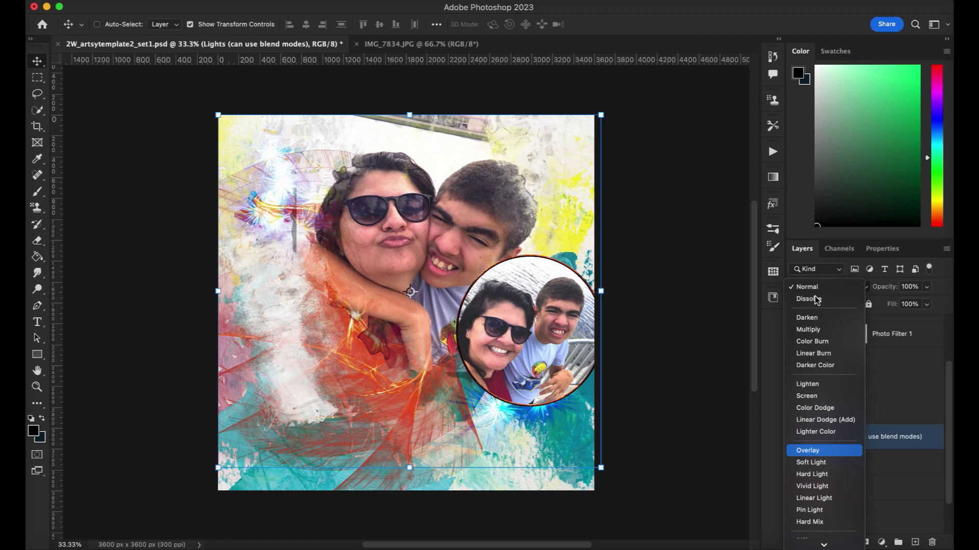
{"action": "scroll", "coordinate": [816, 300], "scroll_direction": "down", "scroll_amount": 2}
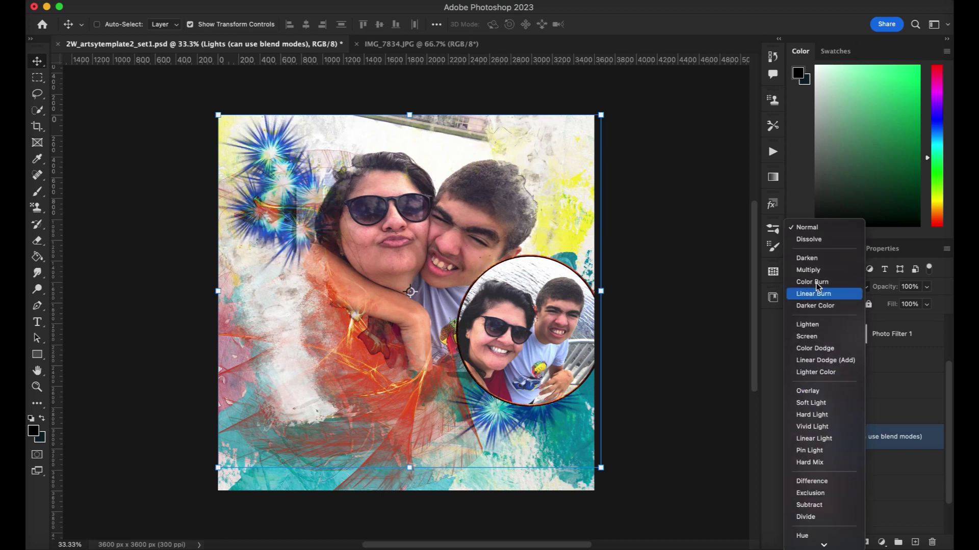
{"action": "left_click", "coordinate": [824, 391]}
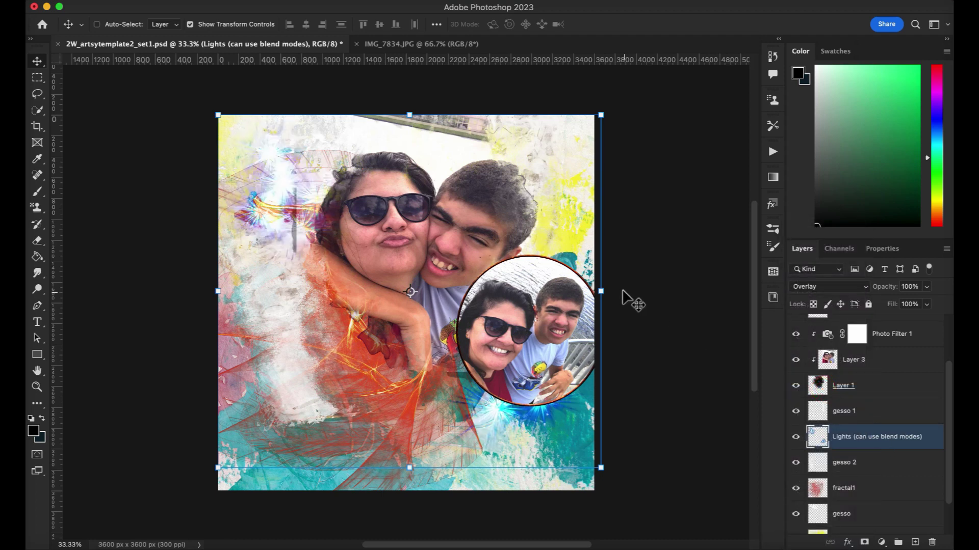
Enlarge the Lights layer to 103.24% width and 104.46% height and move it 194 px right and 55 px down
{"action": "left_click_drag", "start_coordinate": [290, 173], "coordinate": [310, 179]}
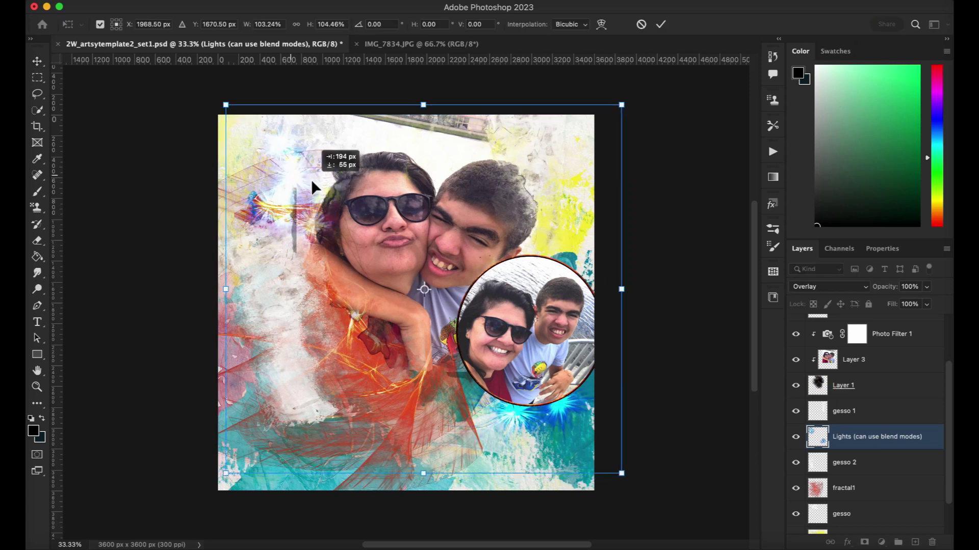
{"action": "left_click", "coordinate": [664, 24]}
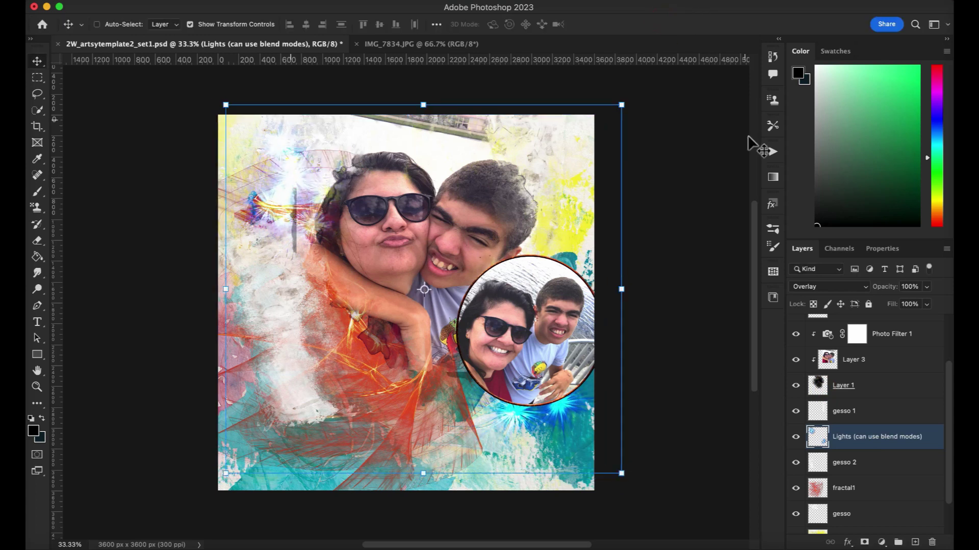
Preview the blend modes from Darken through the light modes on the fractal1 layer and set it to Pin Light
{"action": "left_click", "coordinate": [915, 492]}
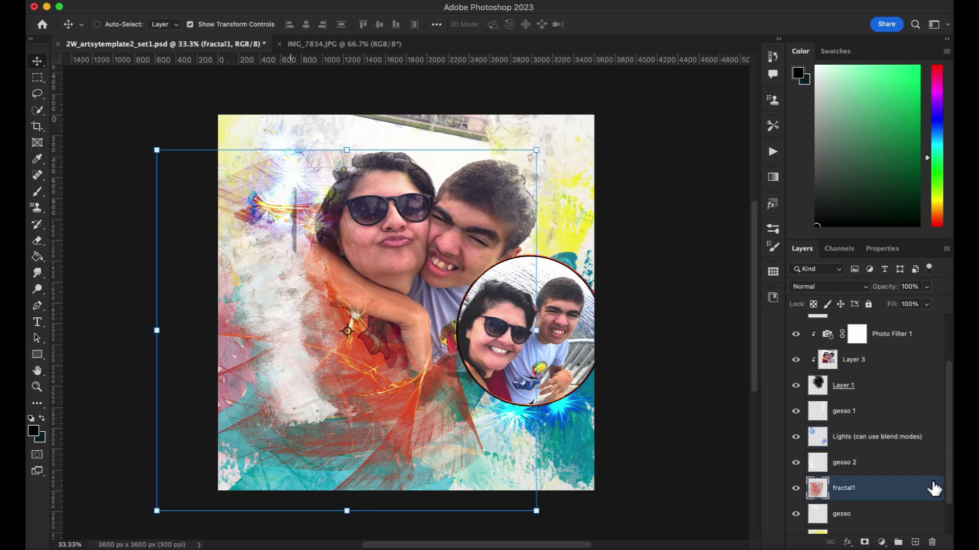
{"action": "left_click", "coordinate": [817, 289]}
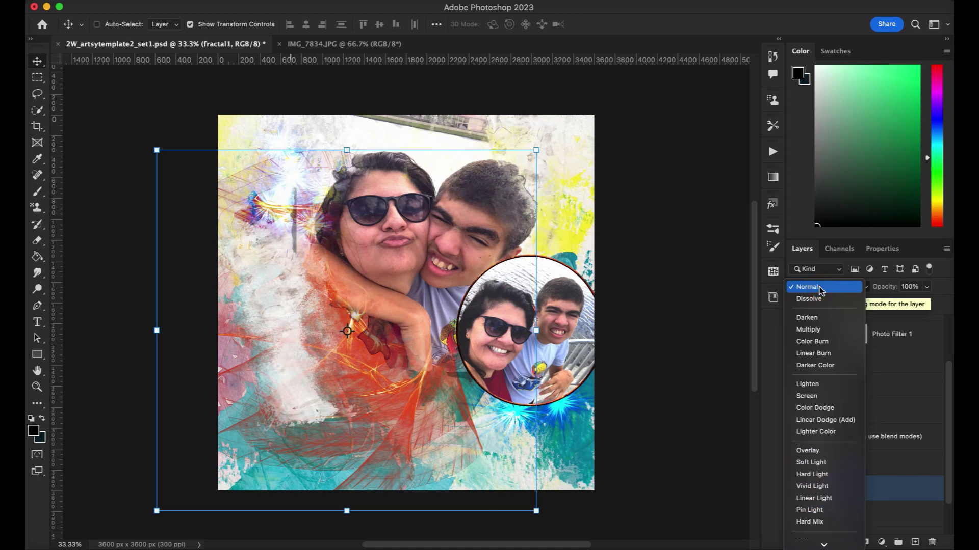
{"action": "key", "text": "Down"}
{"action": "key", "text": "Down"}
{"action": "key", "text": "Down"}
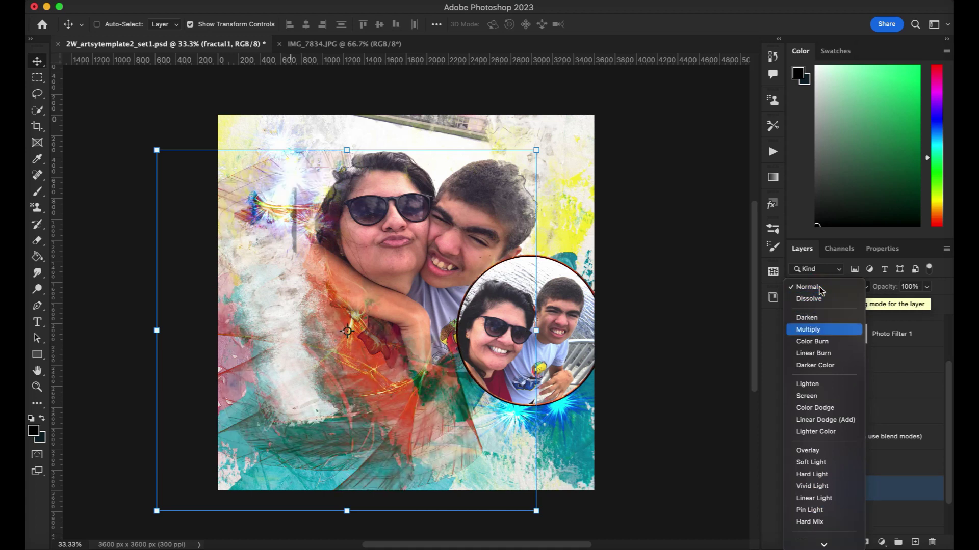
{"action": "key", "text": "Down"}
{"action": "key", "text": "Down"}
{"action": "key", "text": "Down"}
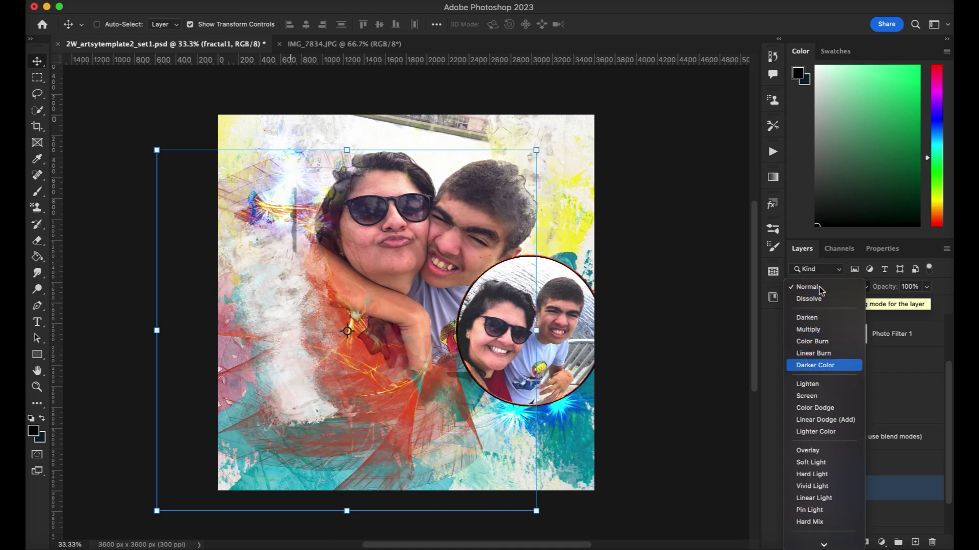
{"action": "key", "text": "Down"}
{"action": "key", "text": "Down"}
{"action": "key", "text": "Down"}
{"action": "key", "text": "Down"}
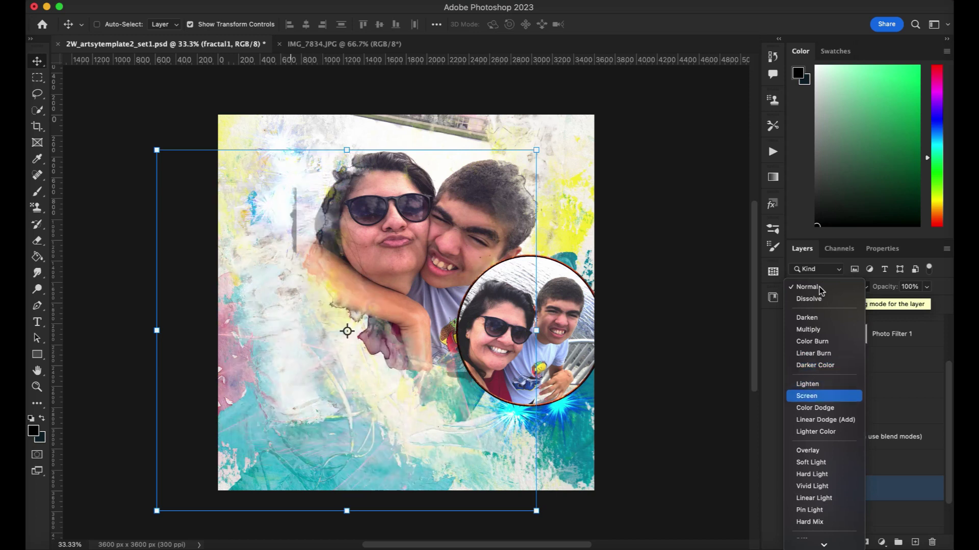
{"action": "key", "text": "Down"}
{"action": "key", "text": "Down"}
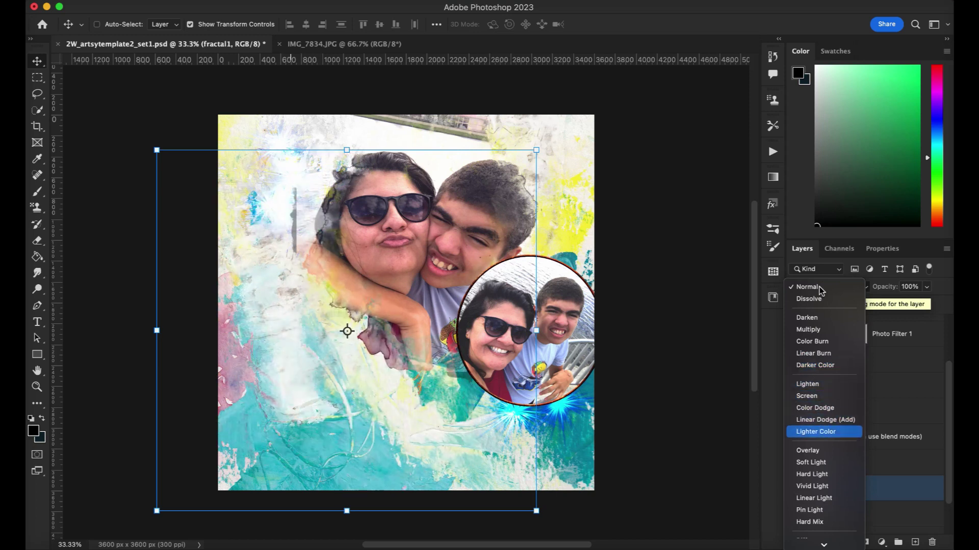
{"action": "key", "text": "Down"}
{"action": "key", "text": "Down"}
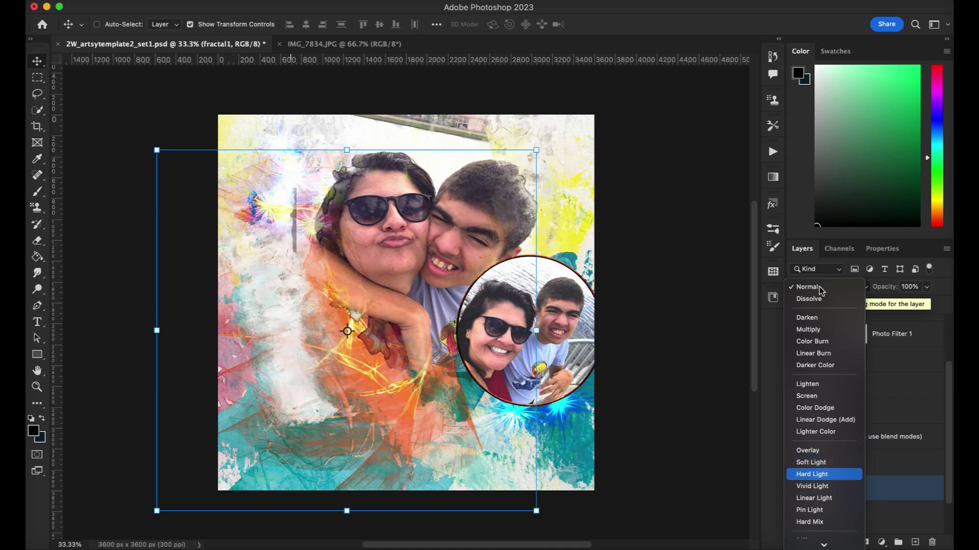
{"action": "key", "text": "Down"}
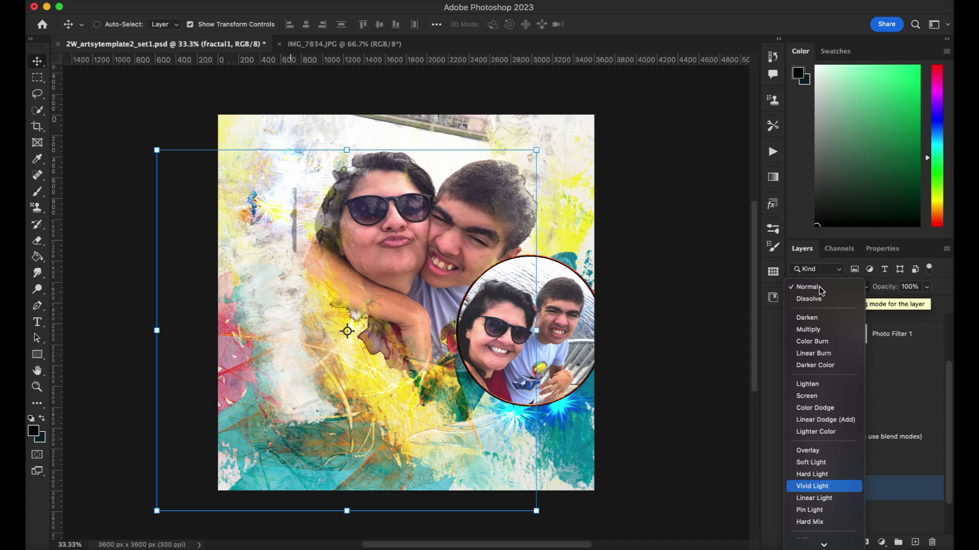
{"action": "key", "text": "Down"}
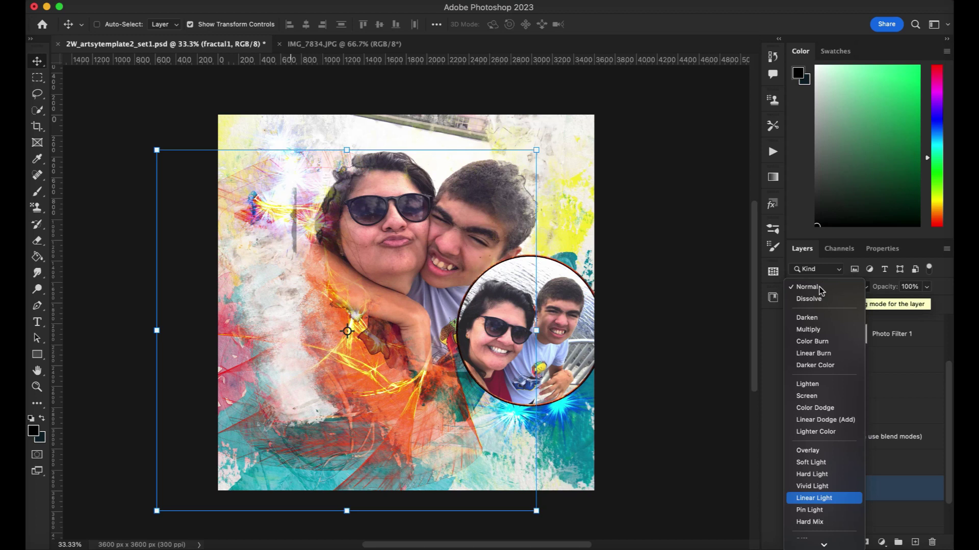
{"action": "key", "text": "Down"}
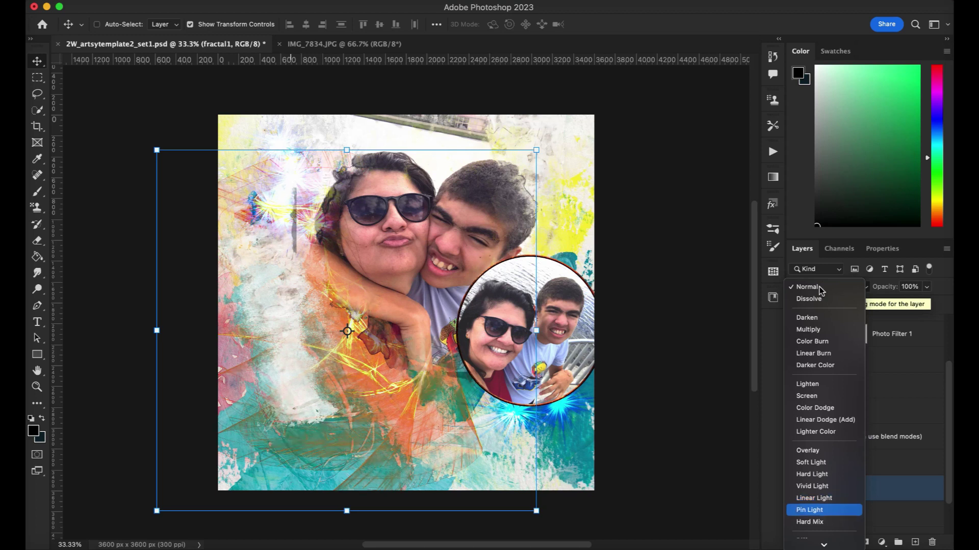
{"action": "left_click", "coordinate": [836, 510]}
Lower the opacity of the fractal1 layer to 84%
{"action": "left_click", "coordinate": [926, 286]}
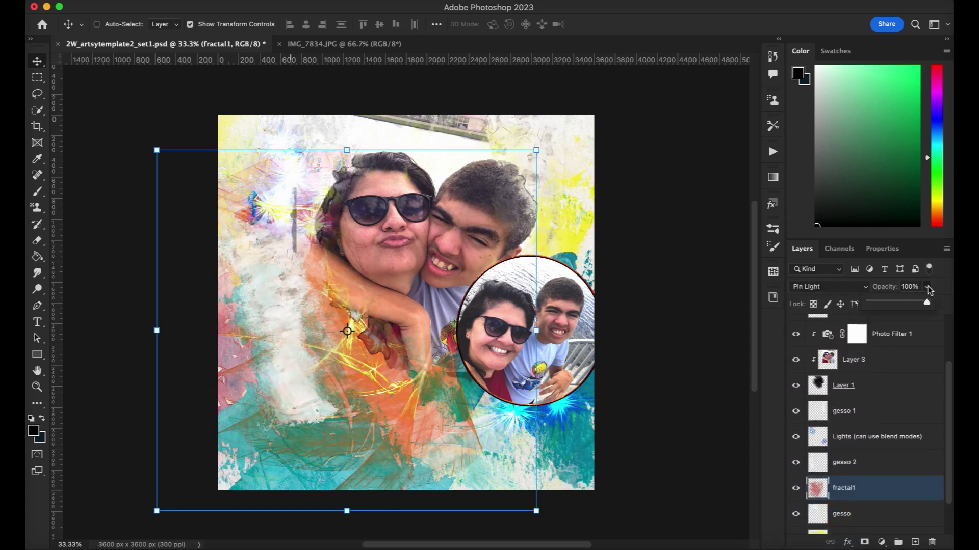
{"action": "left_click_drag", "start_coordinate": [926, 303], "coordinate": [919, 308]}
{"action": "left_click", "coordinate": [945, 281]}
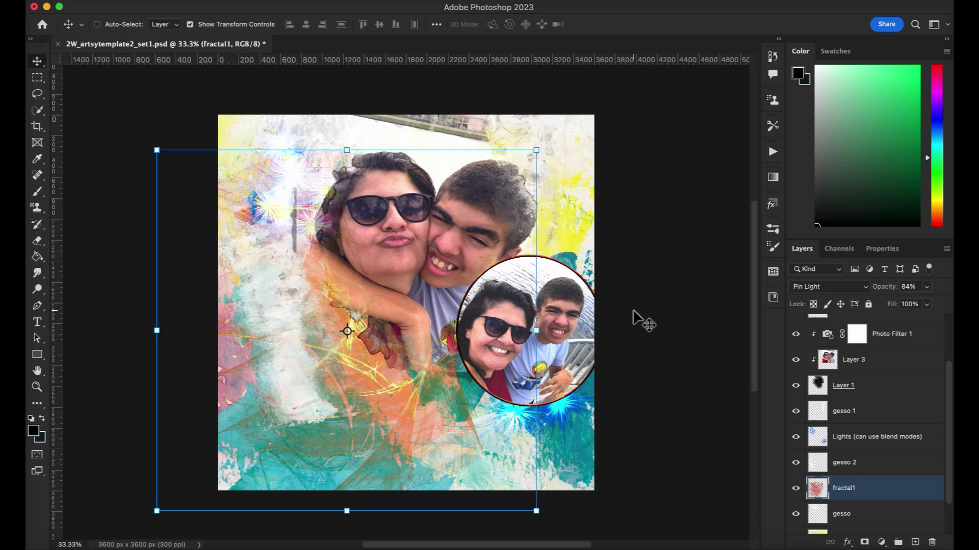
Open 2W_artsygoods2_thread.png and 2W_artsygoods2_sprinkles3.png in Photoshop from the 2W_Artsy Goods_Set 1 folder in Adobe Bridge
{"action": "scroll", "coordinate": [625, 322], "scroll_direction": "right", "scroll_amount": 3}
{"action": "scroll", "coordinate": [604, 331], "scroll_direction": "left", "scroll_amount": 5}
{"action": "scroll", "coordinate": [866, 428], "scroll_direction": "up", "scroll_amount": 3}
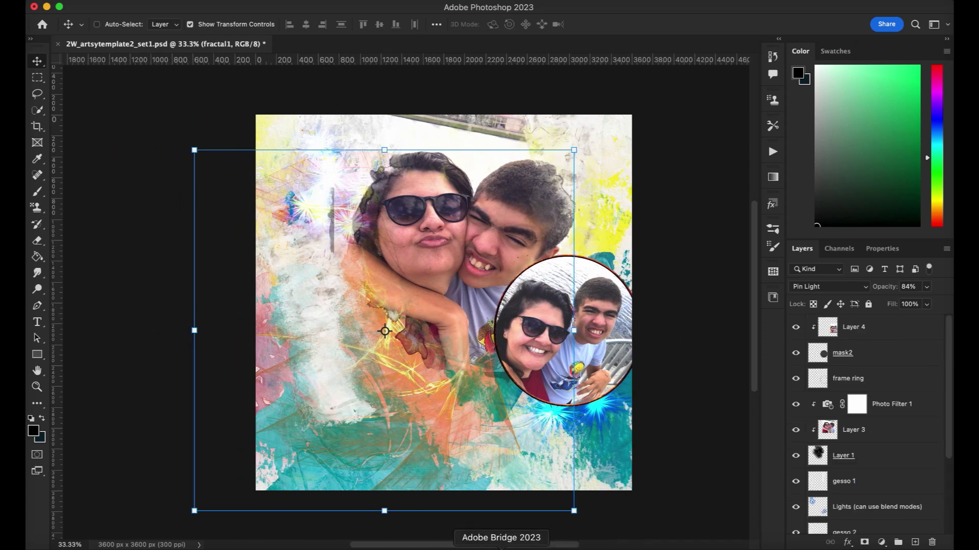
{"action": "left_click", "coordinate": [501, 548]}
{"action": "double_click", "coordinate": [546, 486]}
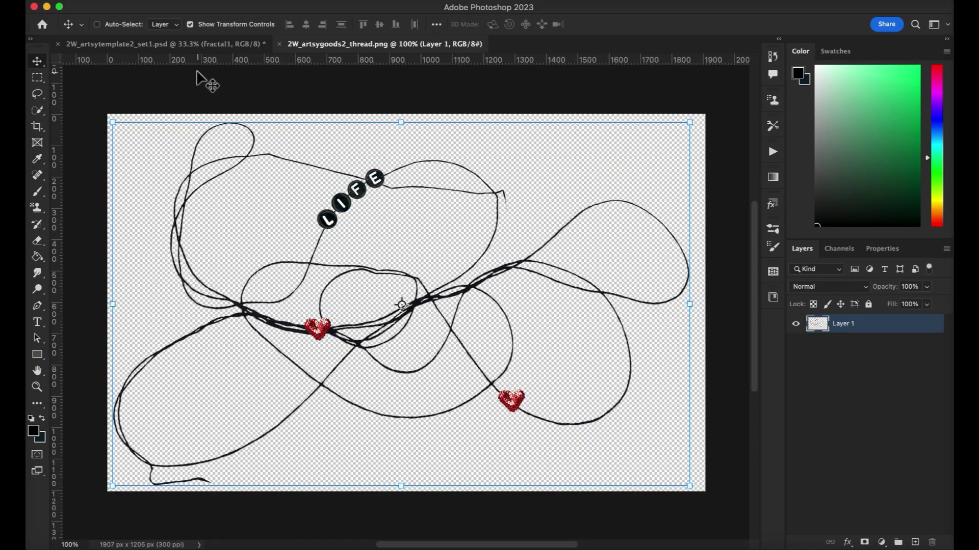
{"action": "left_click", "coordinate": [501, 549]}
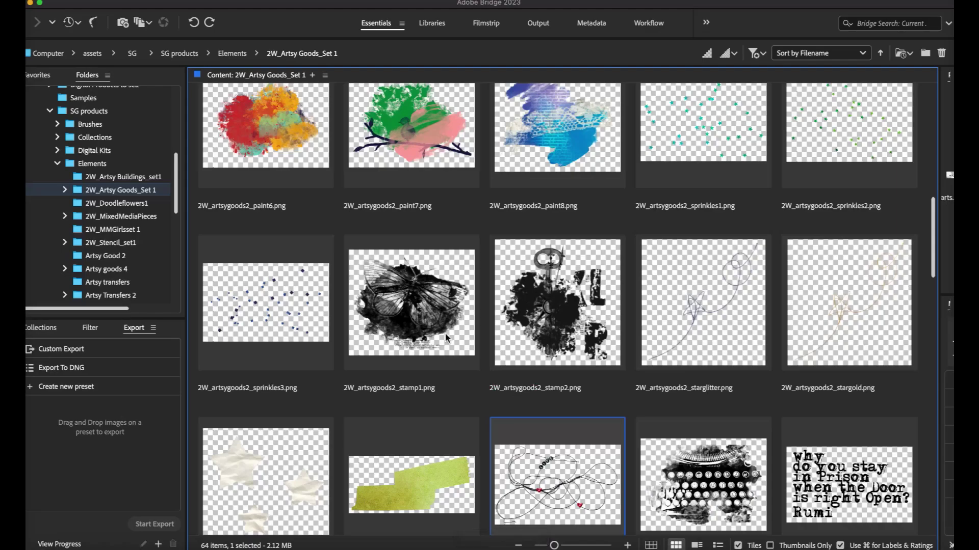
{"action": "double_click", "coordinate": [297, 325]}
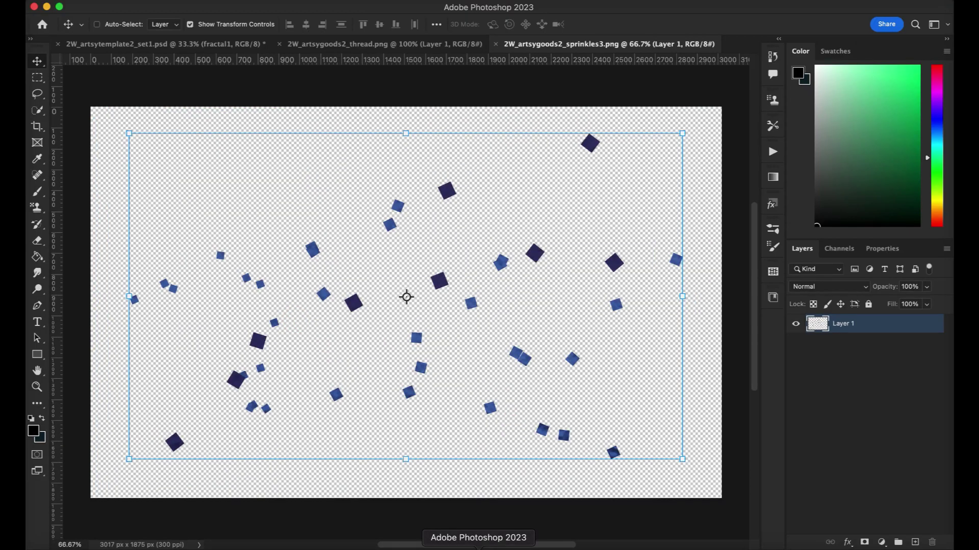
Open 2W_artsygoods2_starglitter.png and the word art 2W_wordartcollection1_word13.png in Photoshop from Adobe Bridge
{"action": "left_click", "coordinate": [501, 548]}
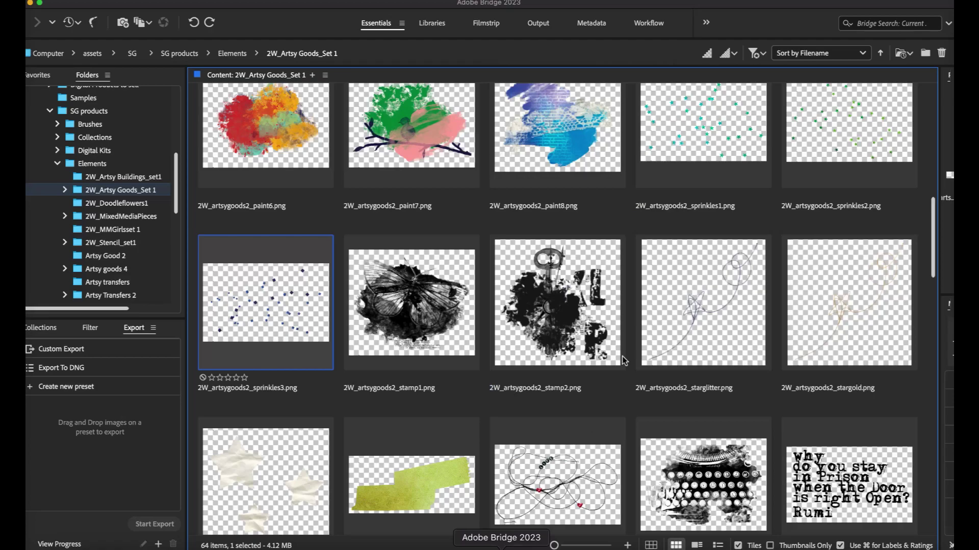
{"action": "double_click", "coordinate": [696, 304]}
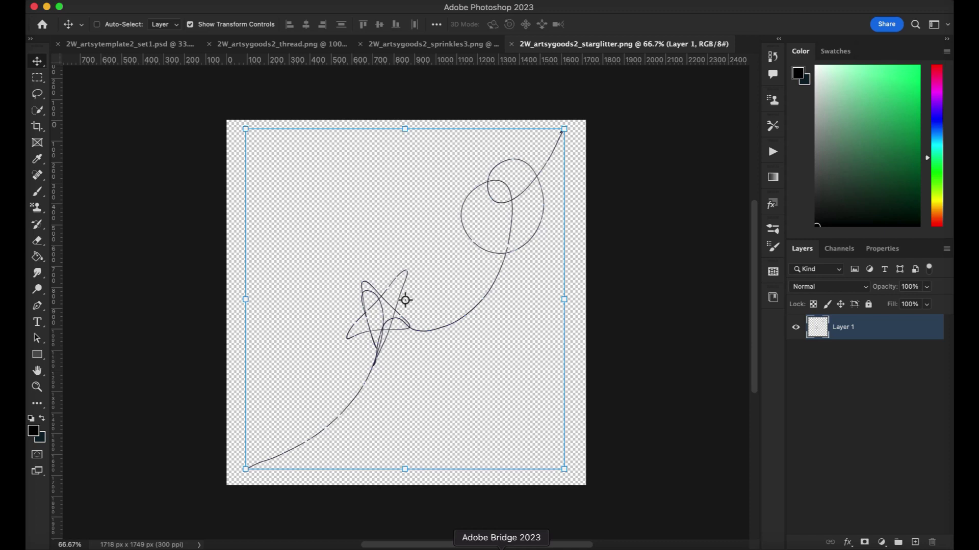
{"action": "left_click", "coordinate": [501, 548]}
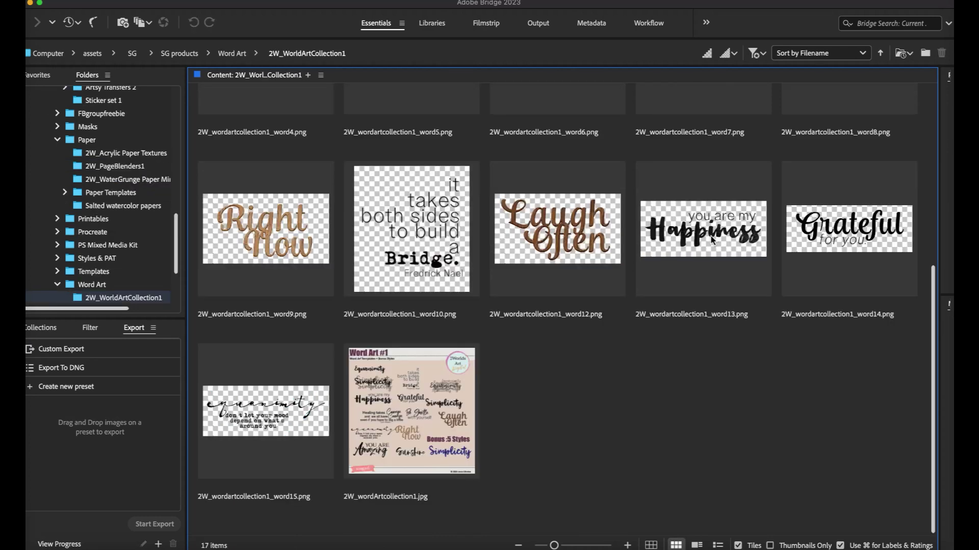
{"action": "double_click", "coordinate": [711, 234]}
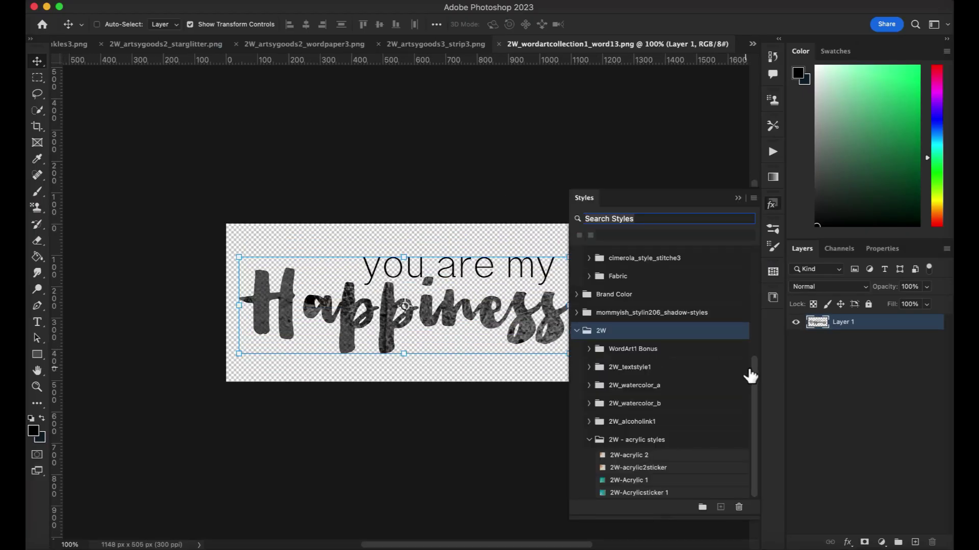
Try each of the WordArt1 Bonus styles on the "you are my Happiness" word art, from 2W_TSBonus_sticker through 2W_WABonus_bluesticker
{"action": "left_click", "coordinate": [589, 348]}
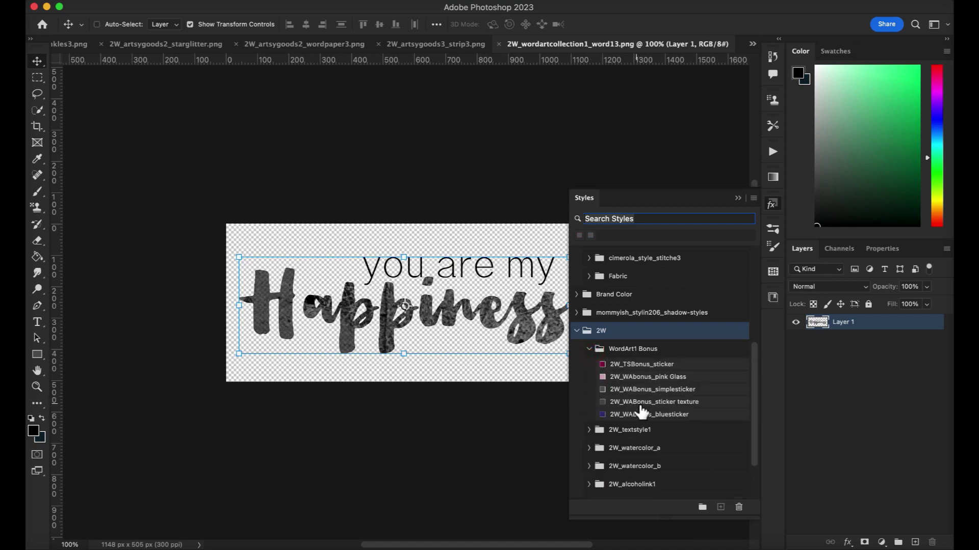
{"action": "left_click", "coordinate": [632, 364]}
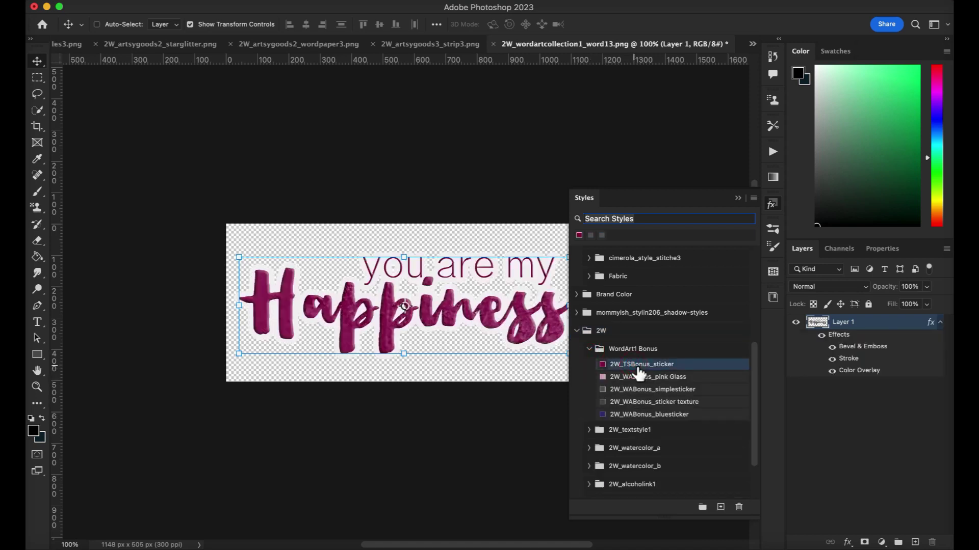
{"action": "left_click", "coordinate": [637, 378]}
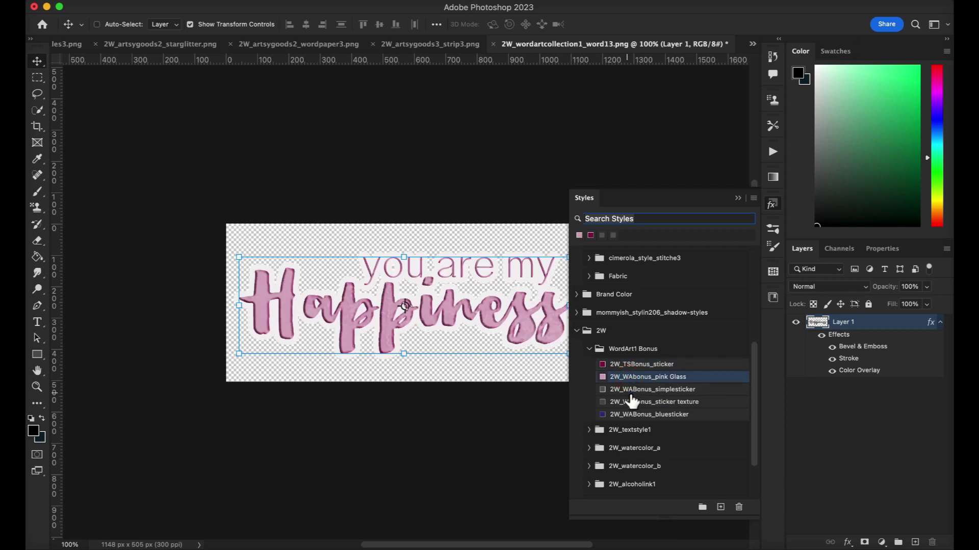
{"action": "left_click", "coordinate": [628, 391]}
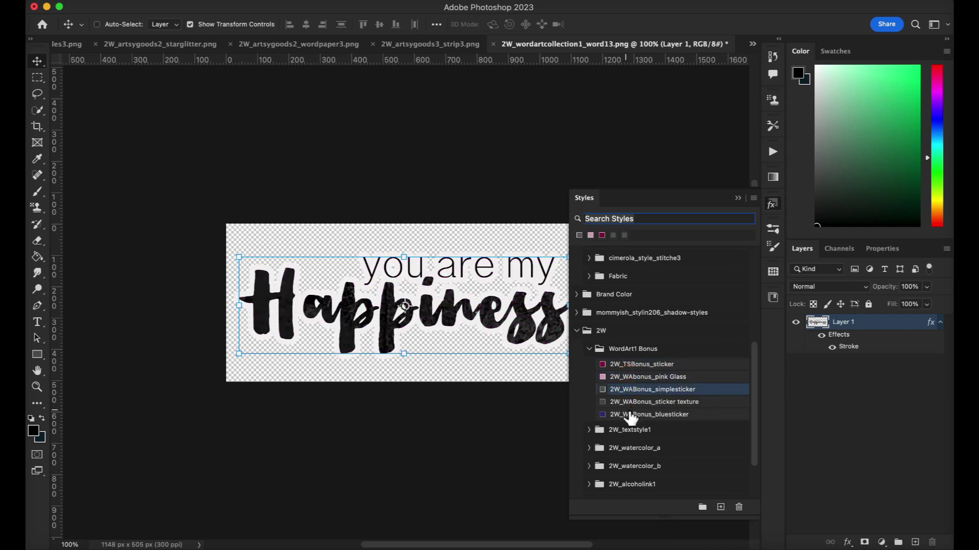
{"action": "left_click", "coordinate": [626, 403]}
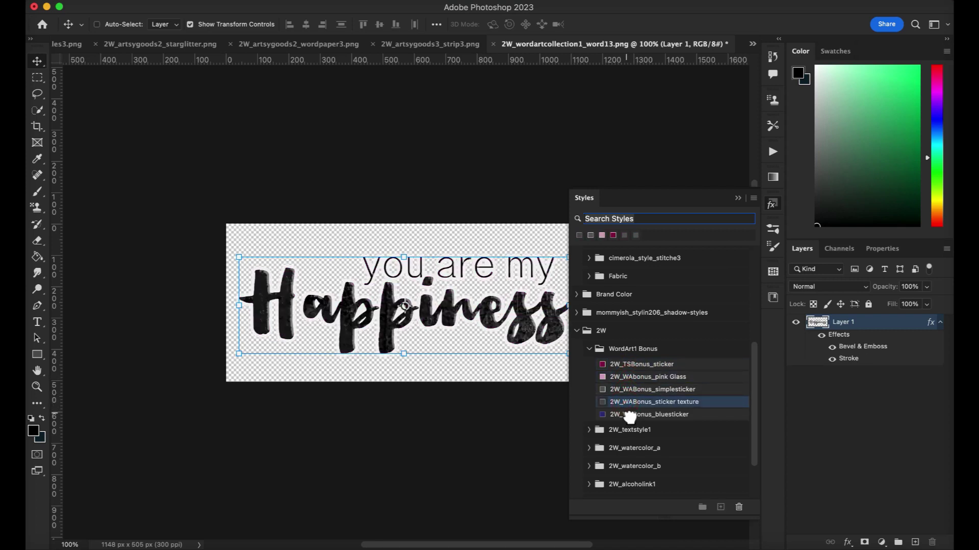
{"action": "left_click", "coordinate": [626, 415]}
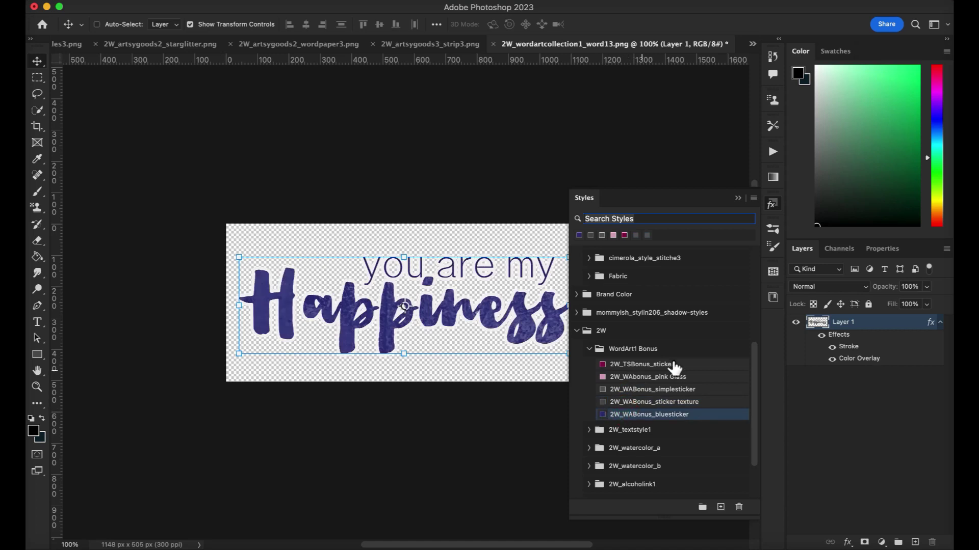
Examine the Color Overlay effect and its overlay color in the word art's layer style
{"action": "double_click", "coordinate": [931, 325]}
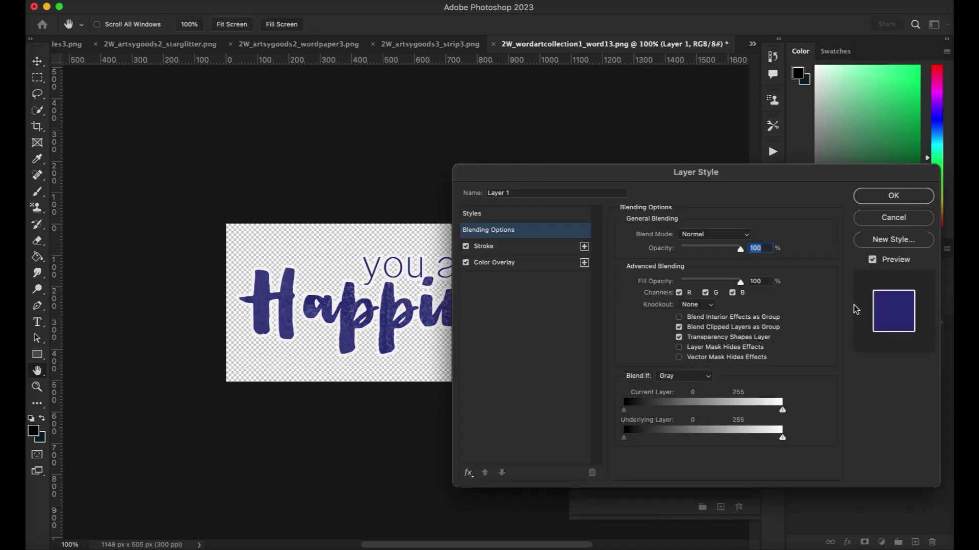
{"action": "left_click", "coordinate": [531, 252]}
{"action": "left_click", "coordinate": [512, 264]}
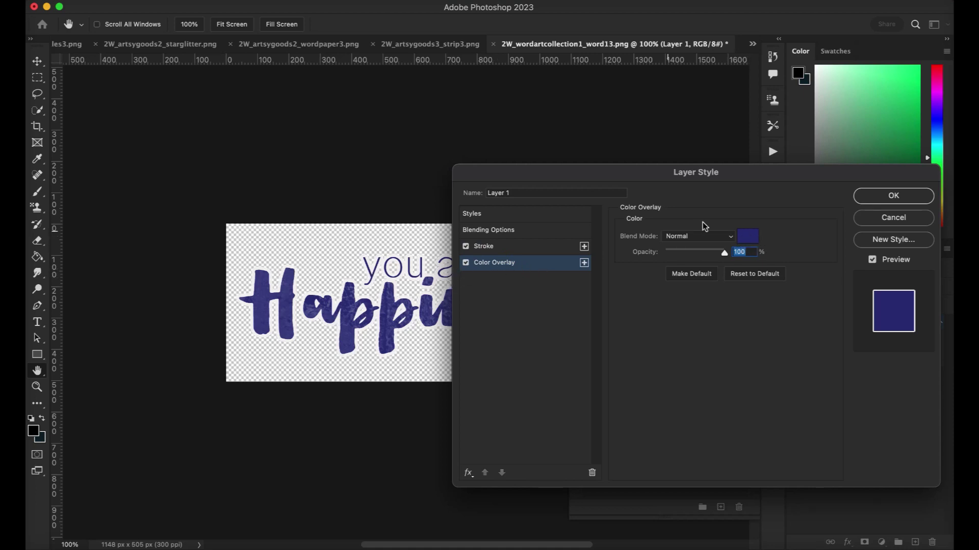
{"action": "left_click", "coordinate": [748, 237]}
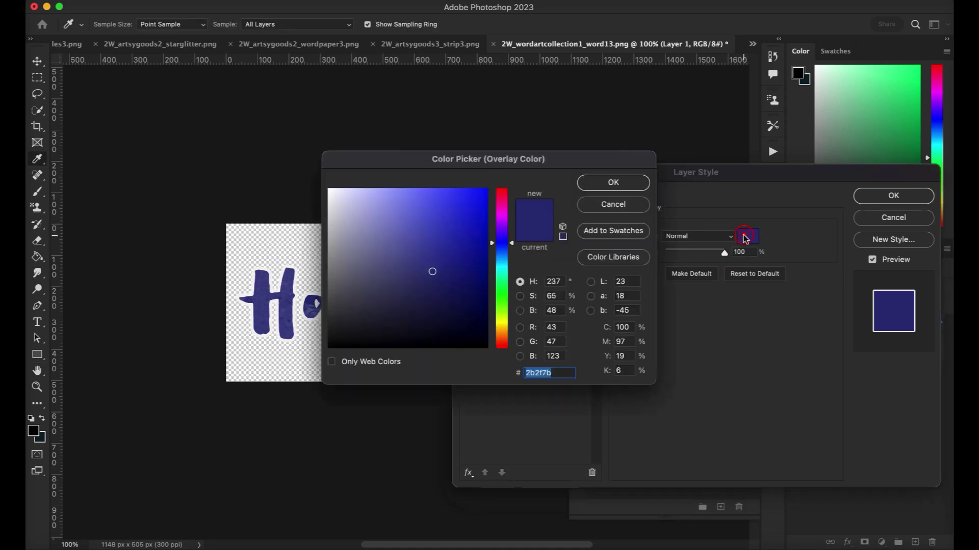
{"action": "left_click", "coordinate": [629, 185]}
{"action": "left_click", "coordinate": [899, 200]}
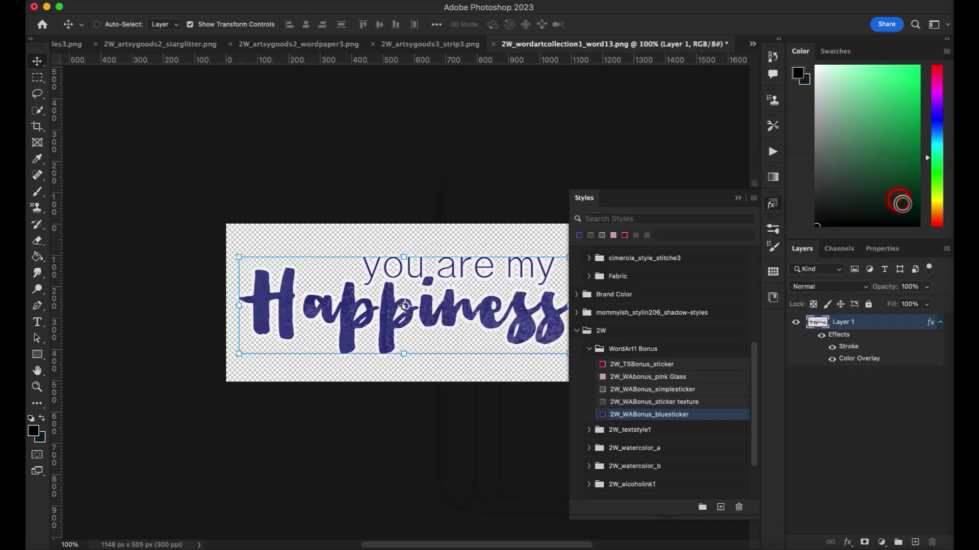
Apply the 2W_TSBonus_sticker style to the "you are my Happiness" word art
{"action": "left_click", "coordinate": [738, 197]}
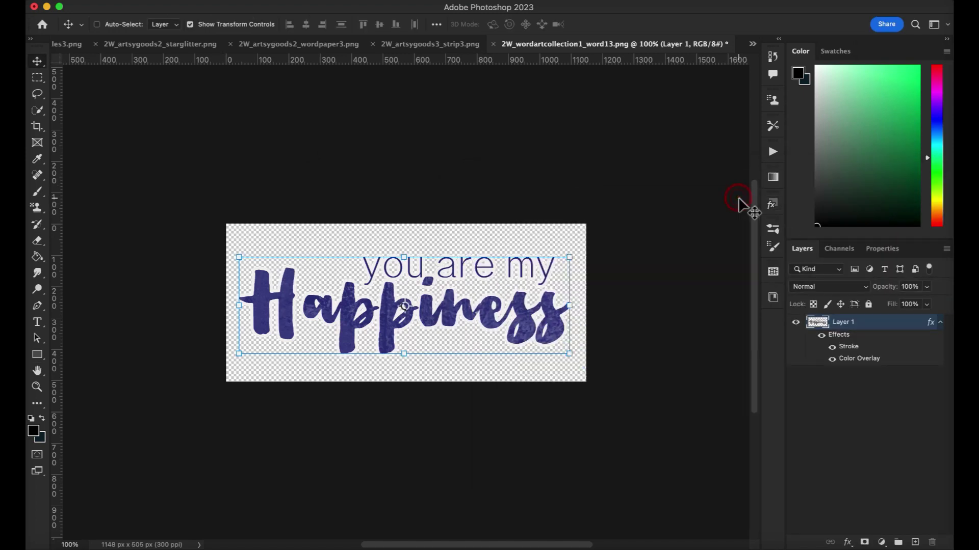
{"action": "left_click", "coordinate": [773, 205]}
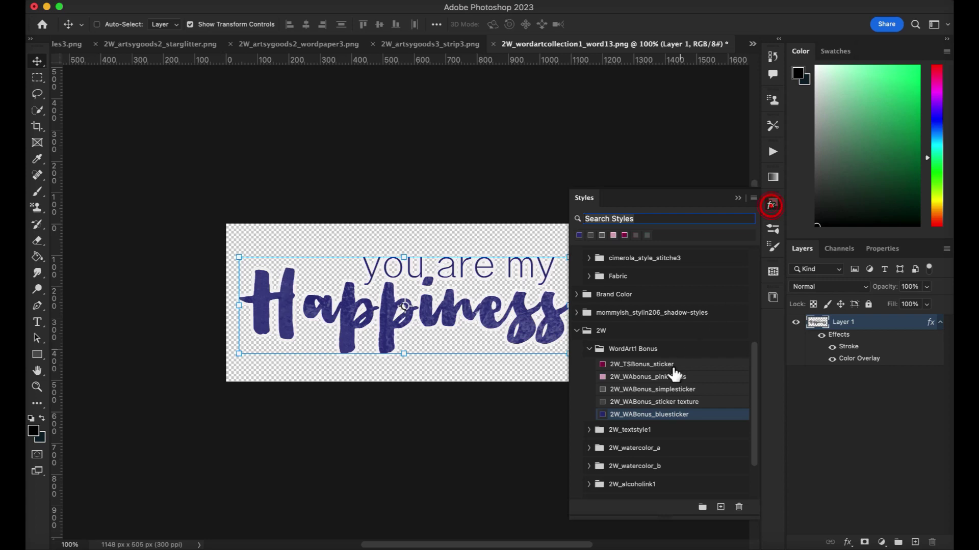
{"action": "left_click", "coordinate": [632, 364]}
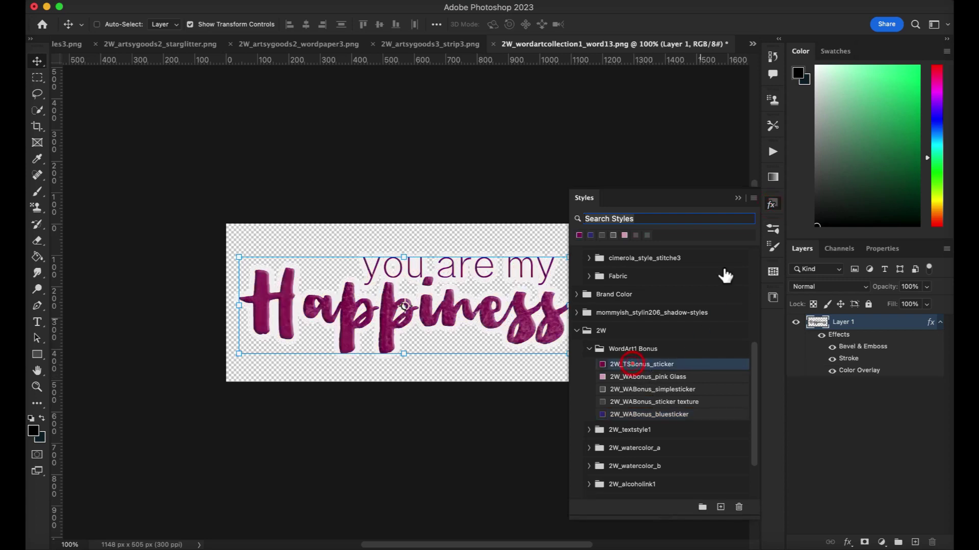
{"action": "left_click", "coordinate": [738, 199]}
Place the thread element on the scrapbook page, over the lower area beside the round photo
{"action": "key", "text": "ctrl+Tab"}
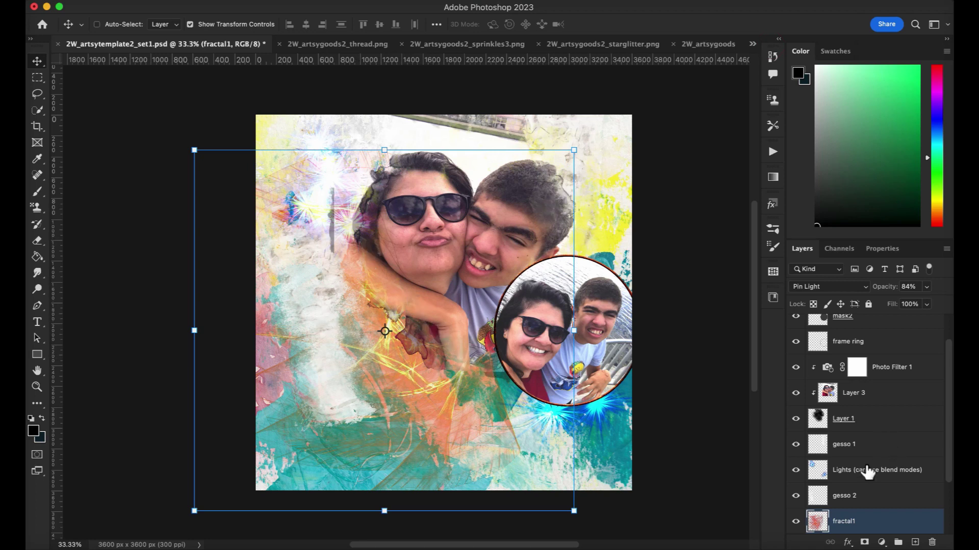
{"action": "scroll", "coordinate": [867, 473], "scroll_direction": "up", "scroll_amount": 1}
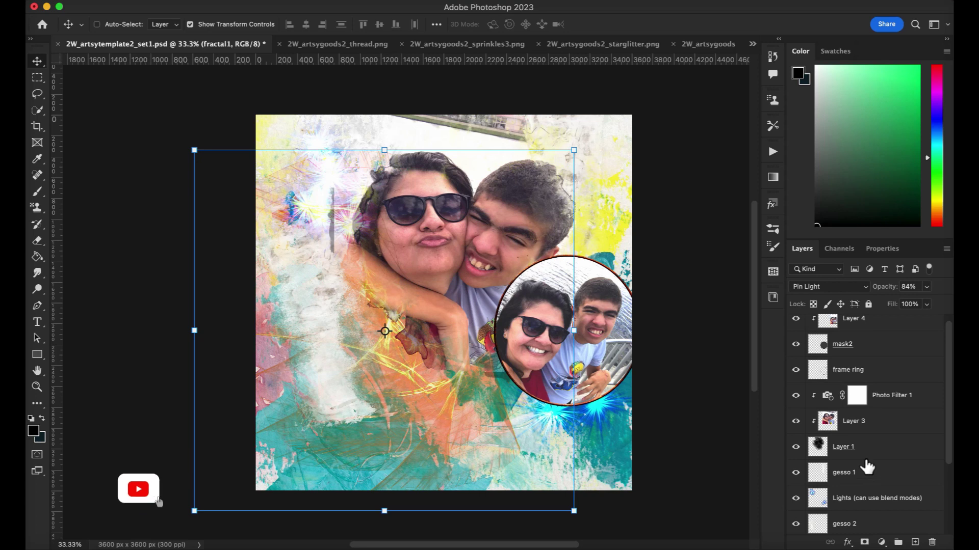
{"action": "left_click", "coordinate": [849, 321]}
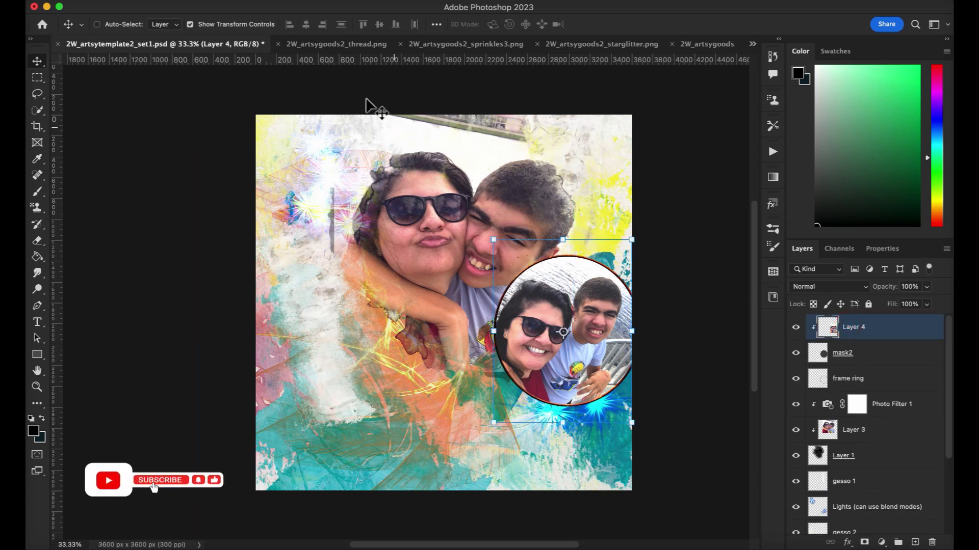
{"action": "left_click", "coordinate": [326, 45]}
{"action": "left_click_drag", "start_coordinate": [354, 219], "coordinate": [327, 148]}
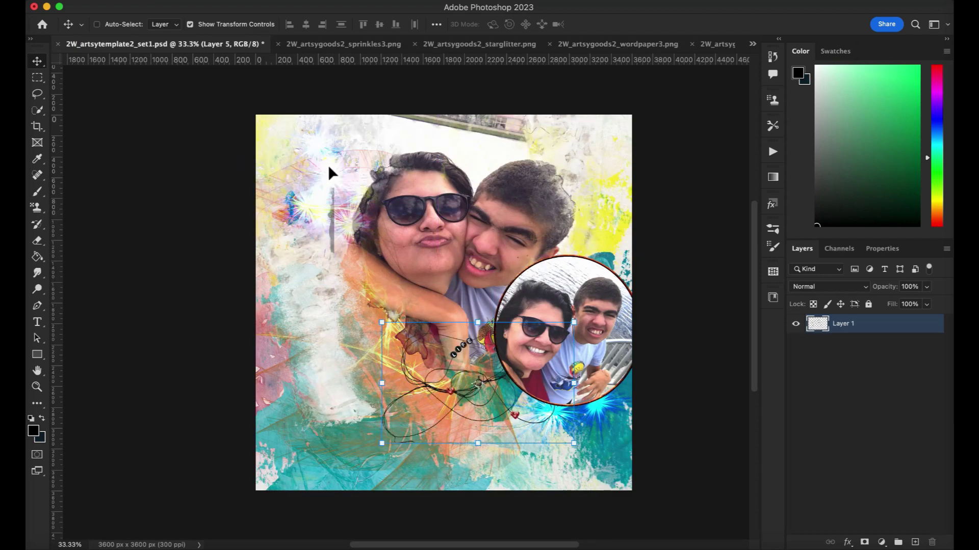
Add the sprinkles at the page's upper left with their layer just above Layer 2, and place a duplicate at the lower right
{"action": "left_click_drag", "start_coordinate": [330, 171], "coordinate": [316, 158]}
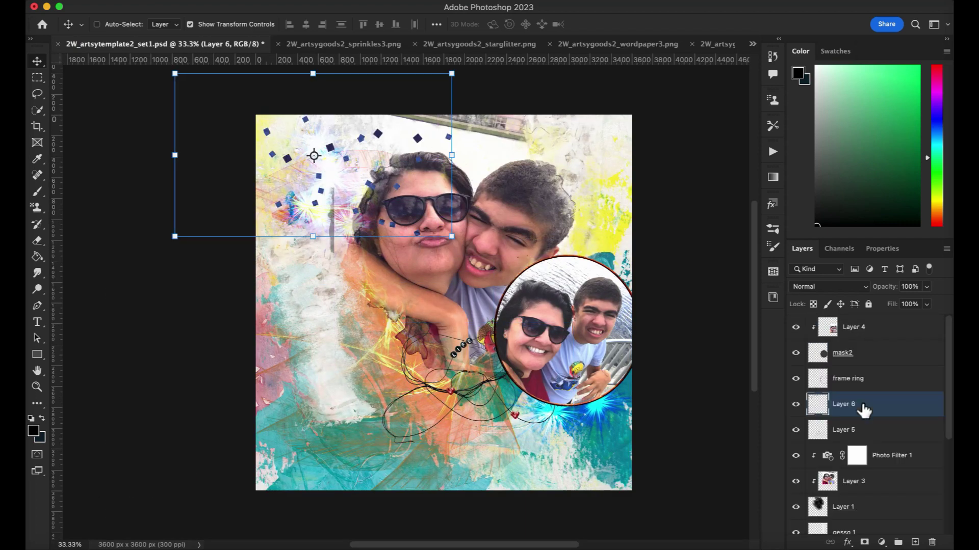
{"action": "scroll", "coordinate": [859, 402], "scroll_direction": "down", "scroll_amount": 2}
{"action": "left_click_drag", "start_coordinate": [844, 367], "coordinate": [853, 512]}
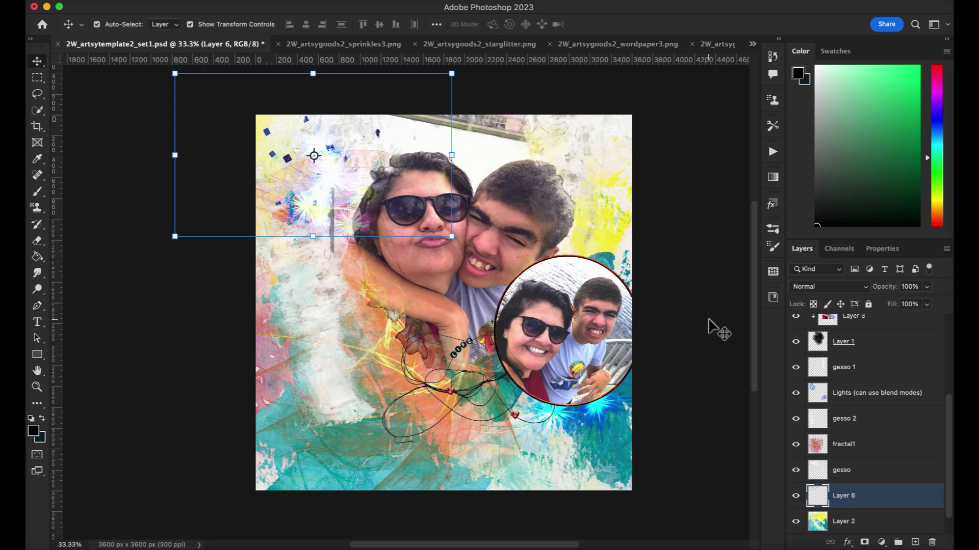
{"action": "key", "text": "super+j"}
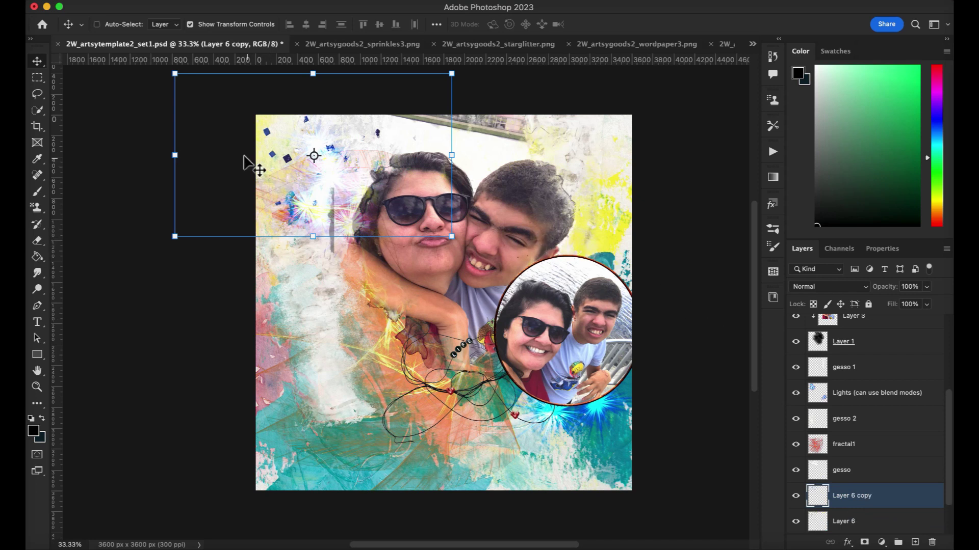
{"action": "left_click_drag", "start_coordinate": [266, 130], "coordinate": [498, 441]}
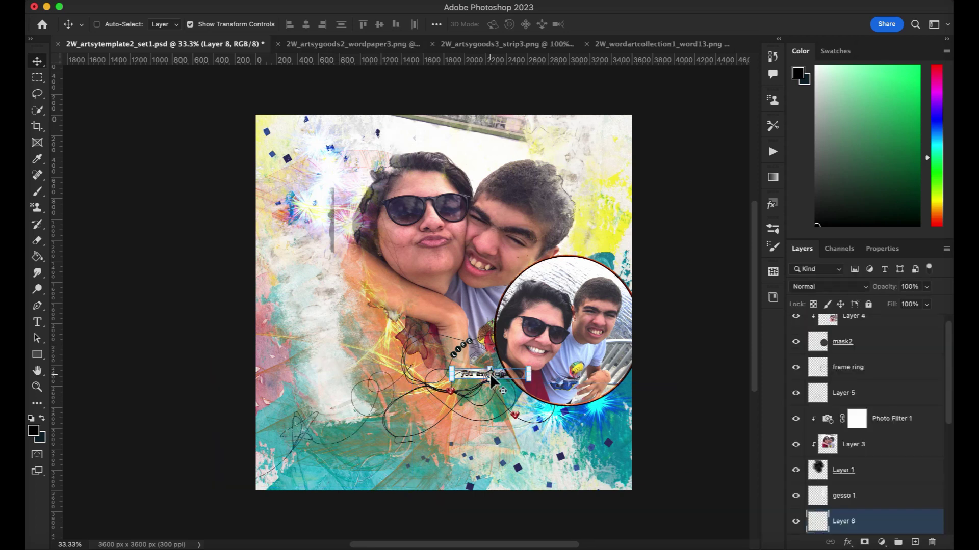
Bring the "you are amazing" strip to the top of the layer stack and place the "my joy everyday" strip at 67.02% at the upper-left edge
{"action": "left_click_drag", "start_coordinate": [839, 520], "coordinate": [840, 328]}
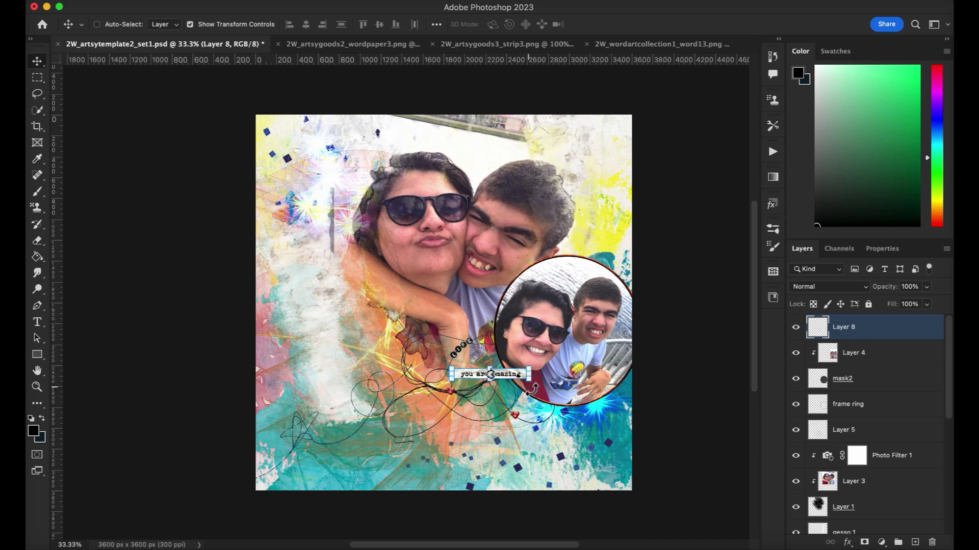
{"action": "left_click", "coordinate": [276, 44]}
{"action": "key", "text": "super+v"}
{"action": "left_click_drag", "start_coordinate": [572, 276], "coordinate": [306, 183]}
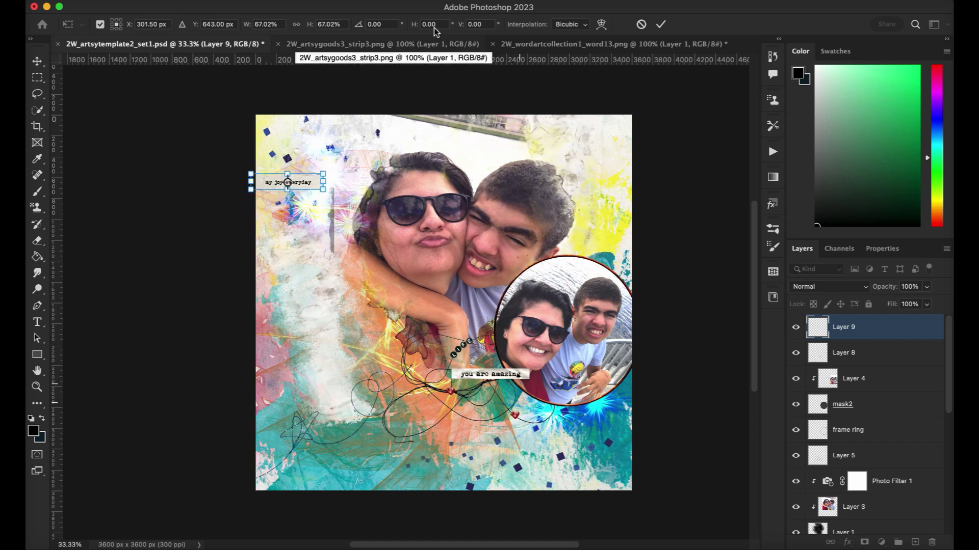
{"action": "left_click", "coordinate": [661, 24]}
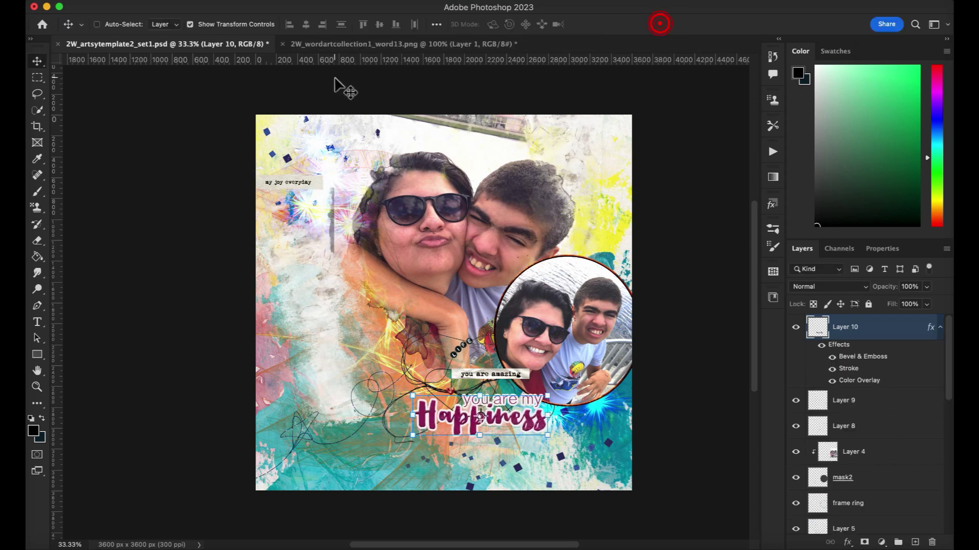
Close 2W_wordartcollection1_word13.png without saving its changes
{"action": "left_click", "coordinate": [283, 45]}
{"action": "left_click", "coordinate": [283, 45]}
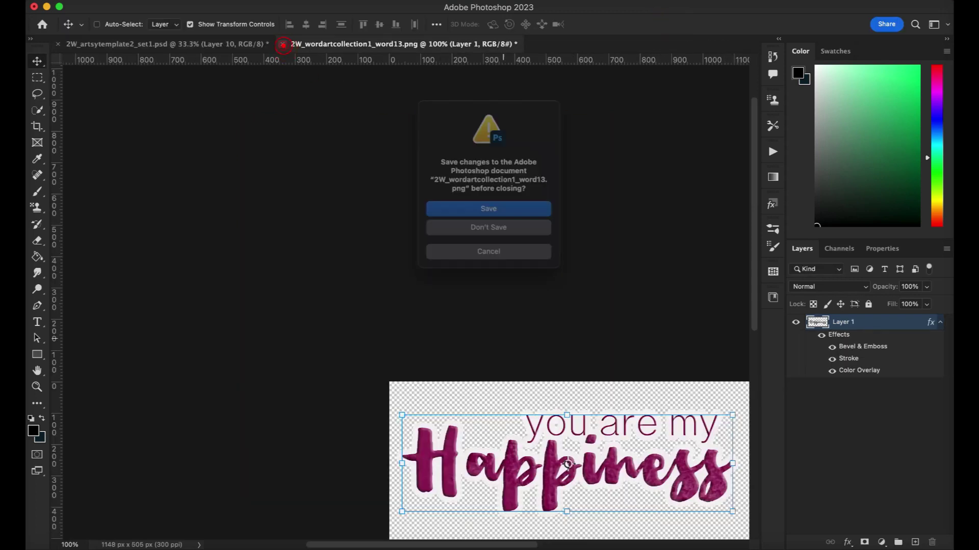
{"action": "left_click", "coordinate": [517, 236]}
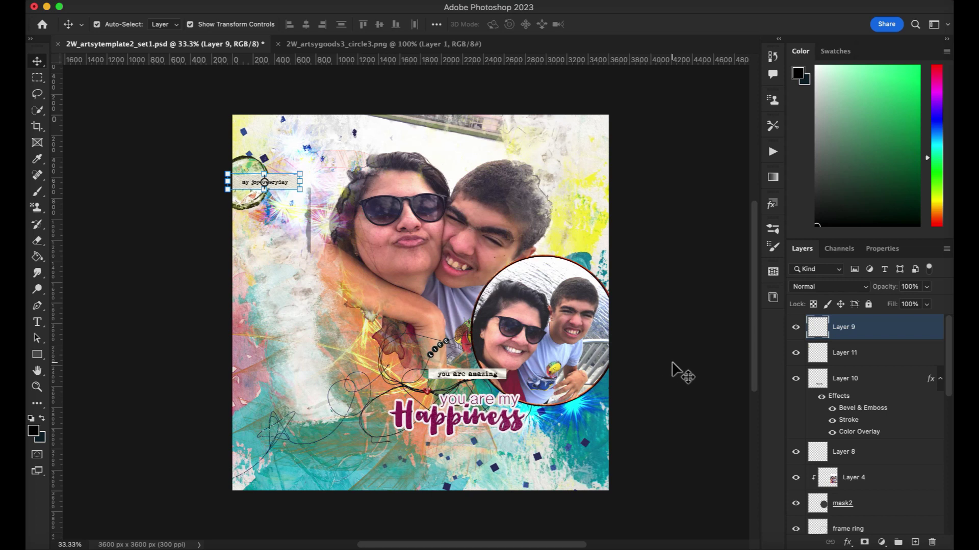
Duplicate the Layer 7 scribble and place the copy above the frame ring layer, at the page's upper right
{"action": "left_click", "coordinate": [289, 438]}
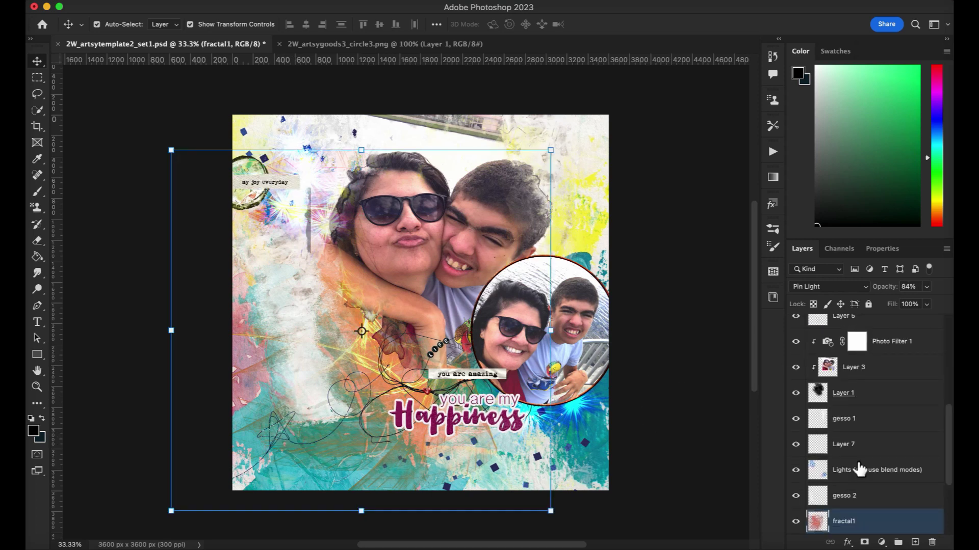
{"action": "scroll", "coordinate": [889, 480], "scroll_direction": "down", "scroll_amount": 3}
{"action": "scroll", "coordinate": [890, 481], "scroll_direction": "up", "scroll_amount": 10}
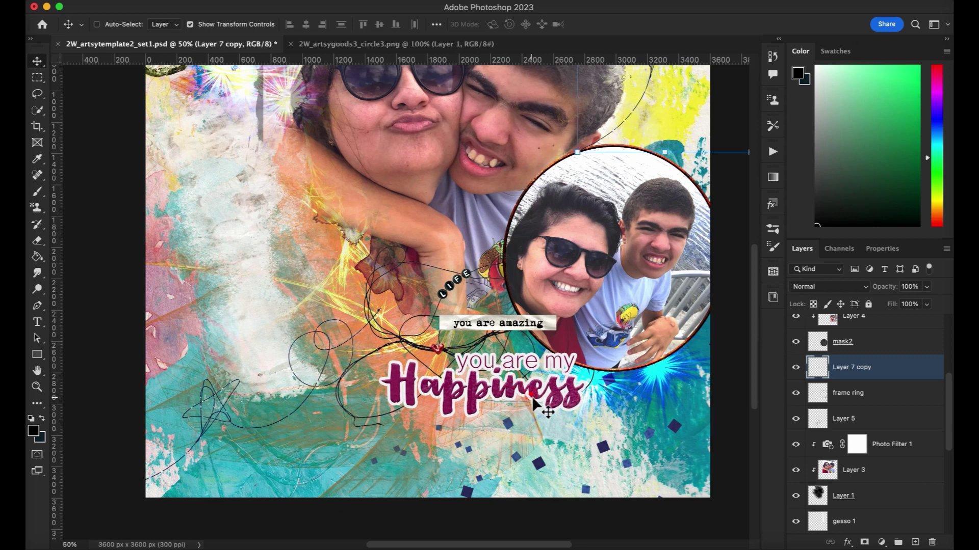
Select the "you are amazing" strip directly on the canvas and add a Drop Shadow effect to it
{"action": "left_click", "coordinate": [112, 25]}
{"action": "left_click", "coordinate": [471, 323]}
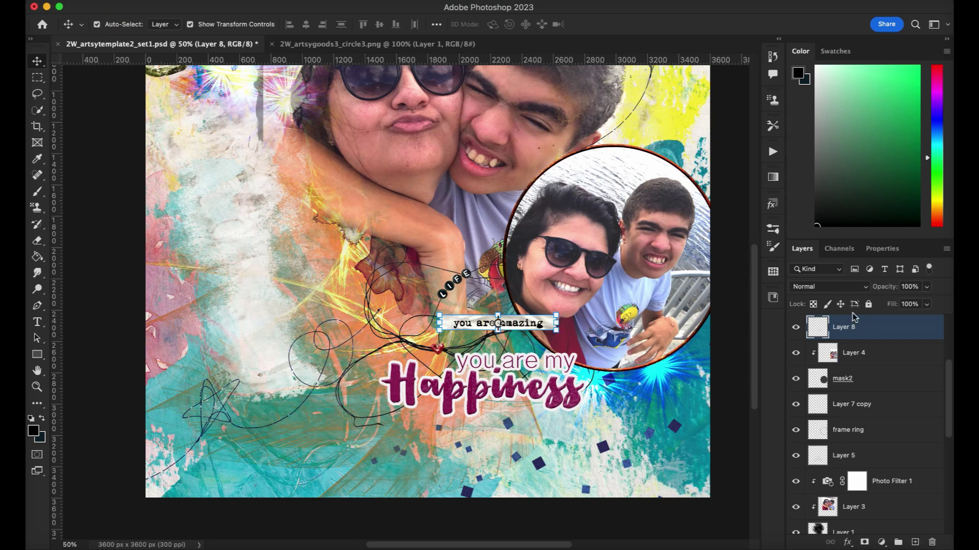
{"action": "left_click", "coordinate": [847, 541]}
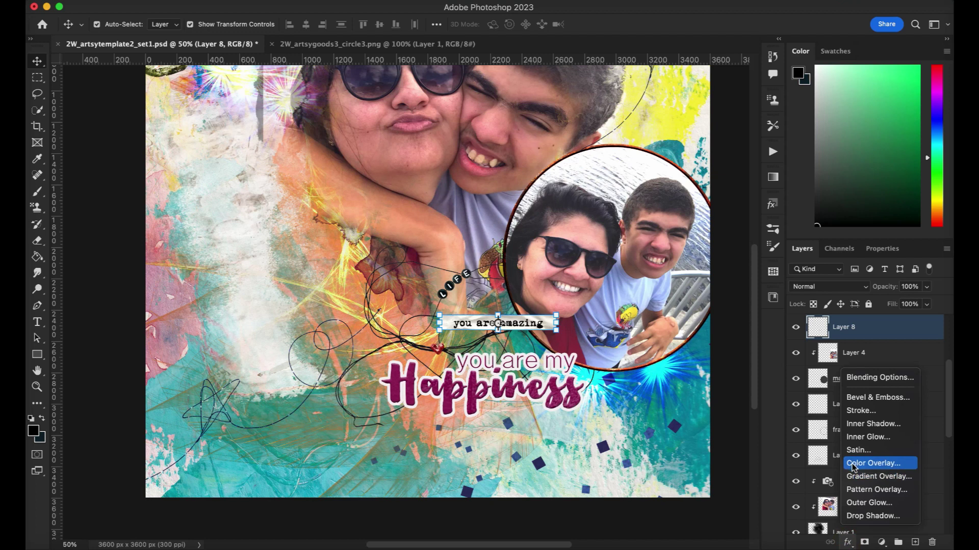
{"action": "left_click", "coordinate": [863, 517]}
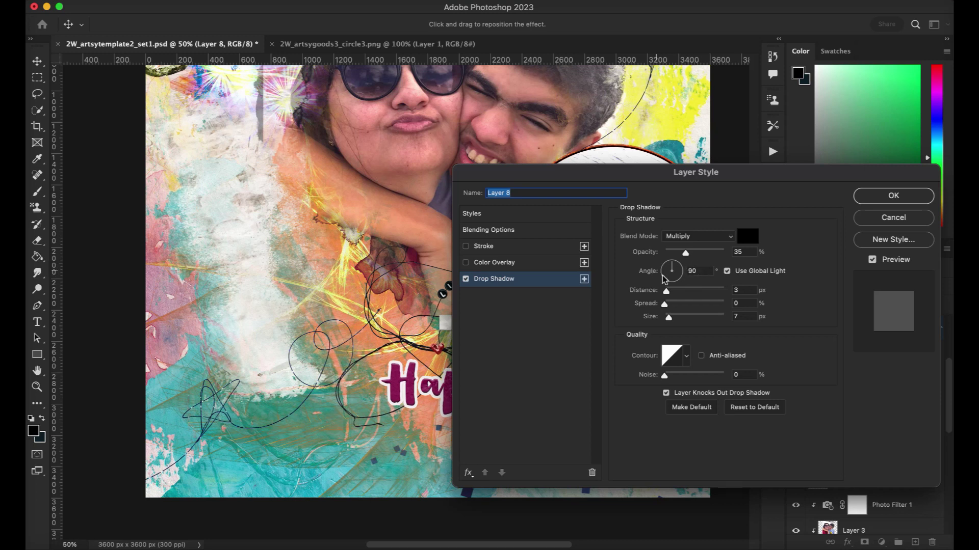
Set the strip's drop shadow color to dark brown 23180d and apply the effect
{"action": "left_click", "coordinate": [748, 236]}
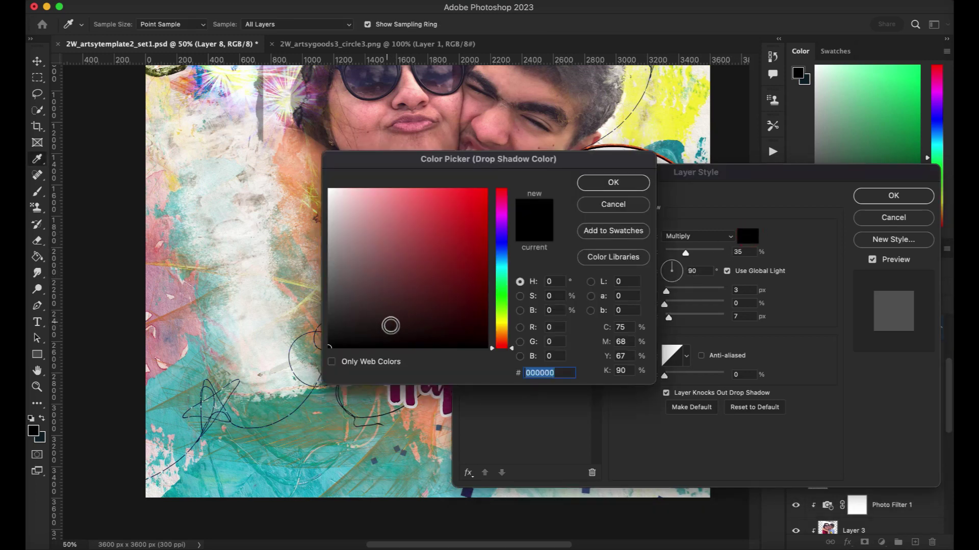
{"action": "left_click_drag", "start_coordinate": [513, 350], "coordinate": [511, 335]}
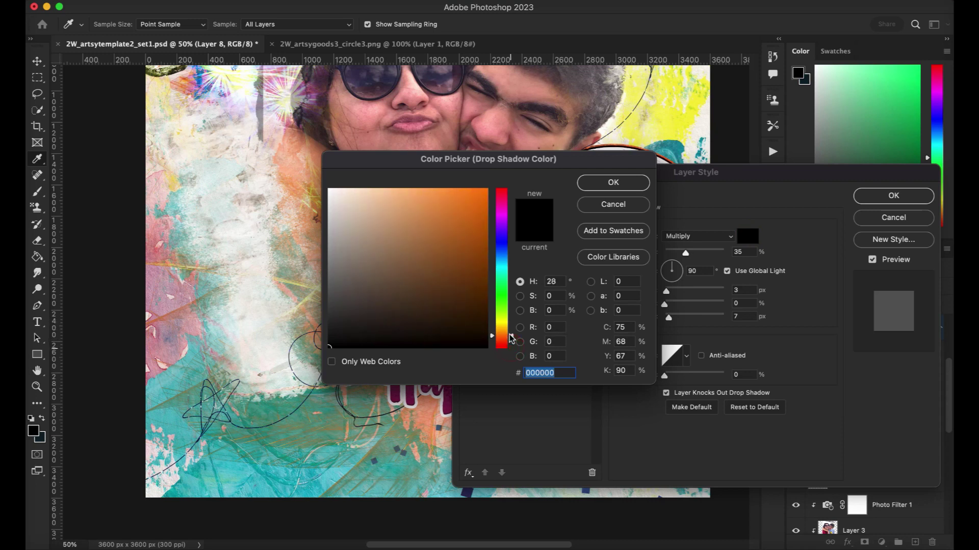
{"action": "left_click", "coordinate": [430, 326]}
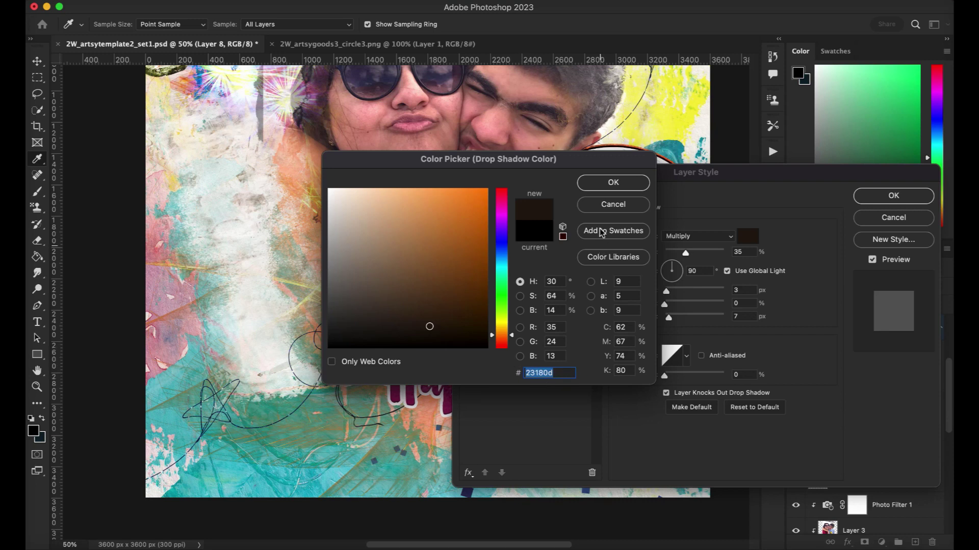
{"action": "left_click", "coordinate": [613, 183]}
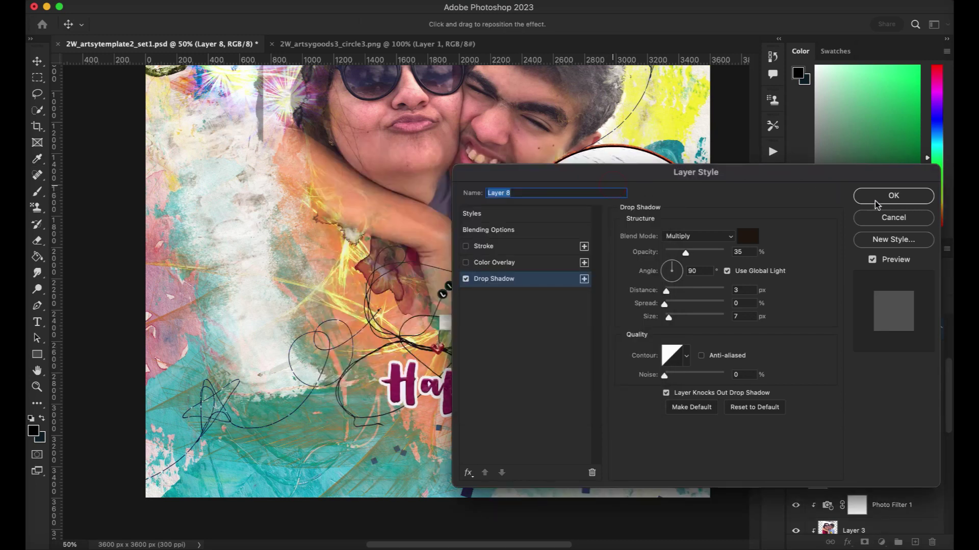
{"action": "left_click", "coordinate": [893, 195]}
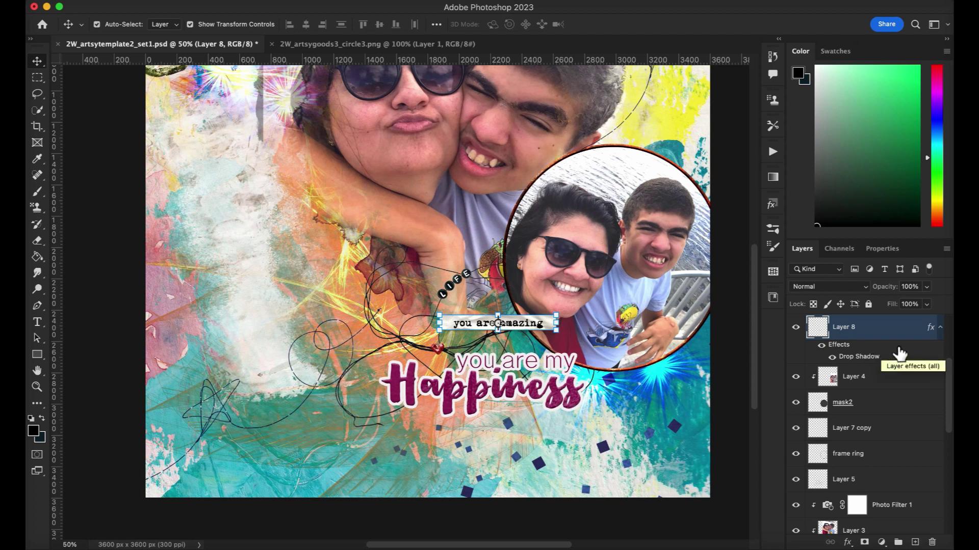
Reopen the "you are amazing" strip's drop shadow settings, increase the distance slightly and raise the opacity to 51%
{"action": "left_click_drag", "start_coordinate": [901, 354], "coordinate": [906, 362]}
{"action": "double_click", "coordinate": [936, 332]}
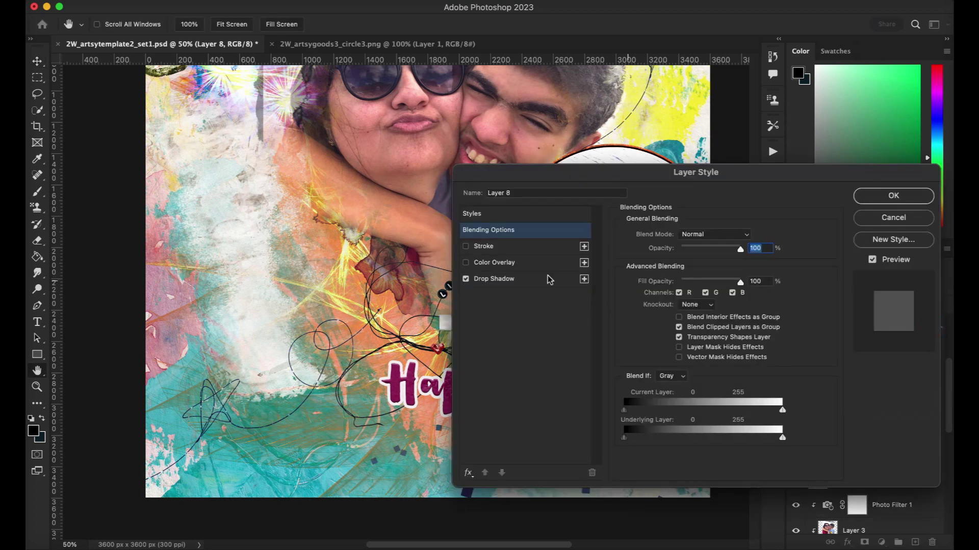
{"action": "left_click", "coordinate": [535, 279]}
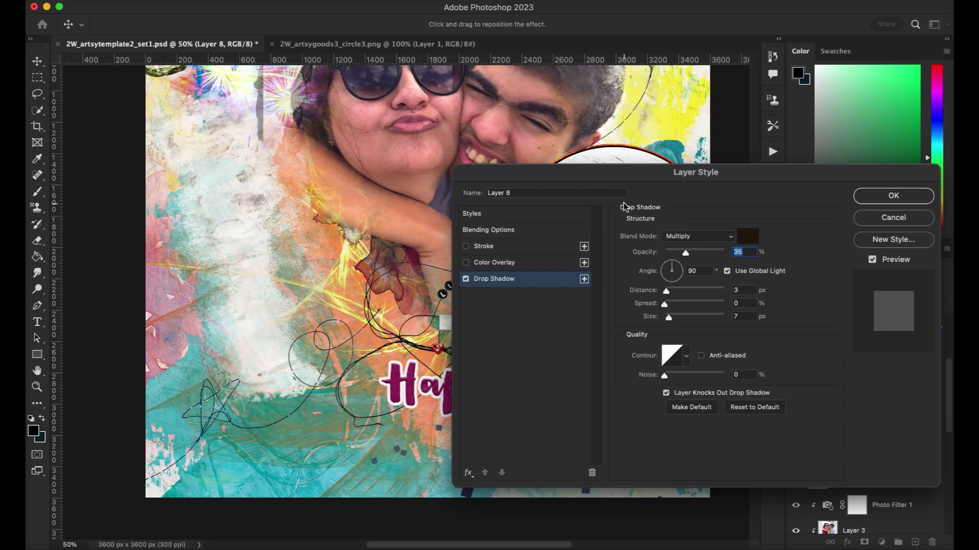
{"action": "left_click_drag", "start_coordinate": [610, 178], "coordinate": [654, 152]}
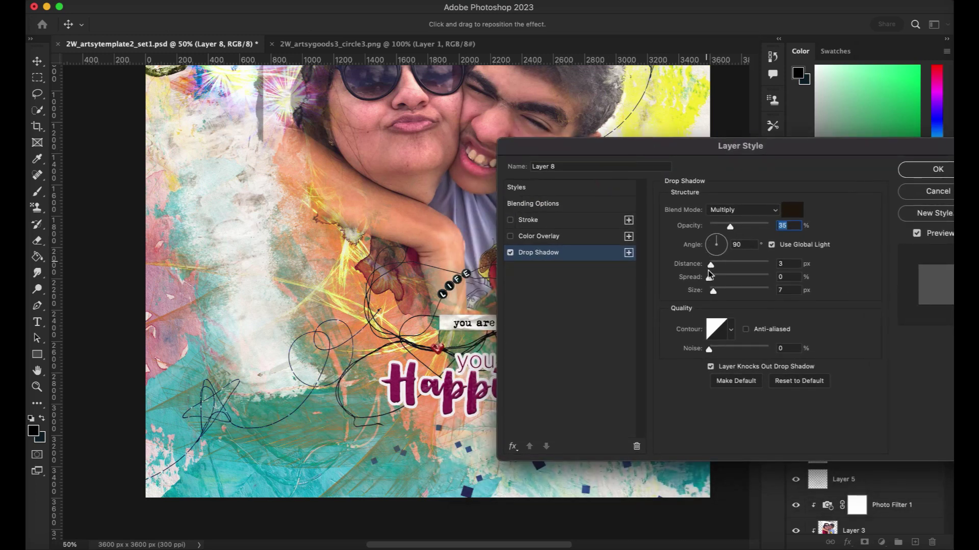
{"action": "left_click", "coordinate": [713, 292]}
{"action": "left_click_drag", "start_coordinate": [711, 265], "coordinate": [713, 266]}
{"action": "left_click_drag", "start_coordinate": [731, 226], "coordinate": [742, 225]}
{"action": "left_click", "coordinate": [915, 173]}
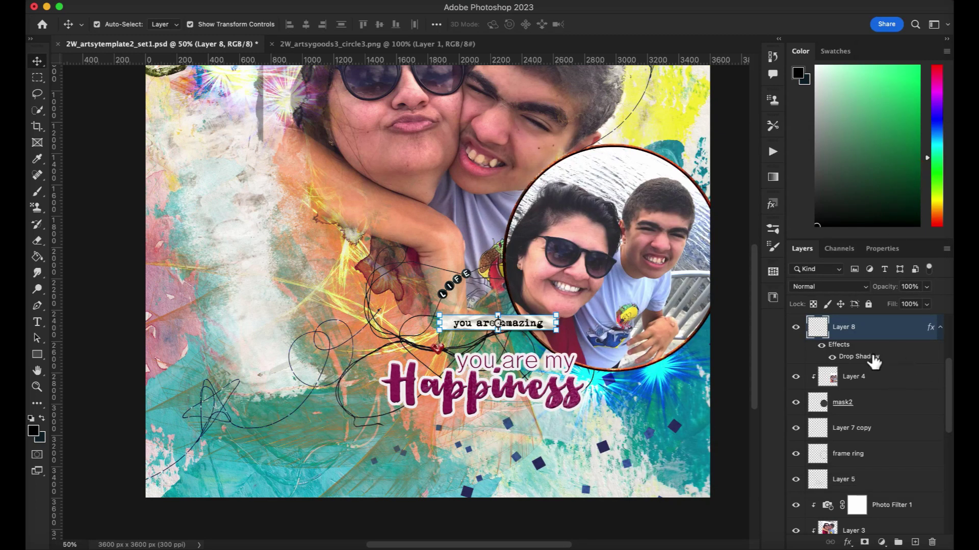
Separate the strip's drop shadow onto its own layer and select that shadow layer
{"action": "right_click", "coordinate": [891, 358]}
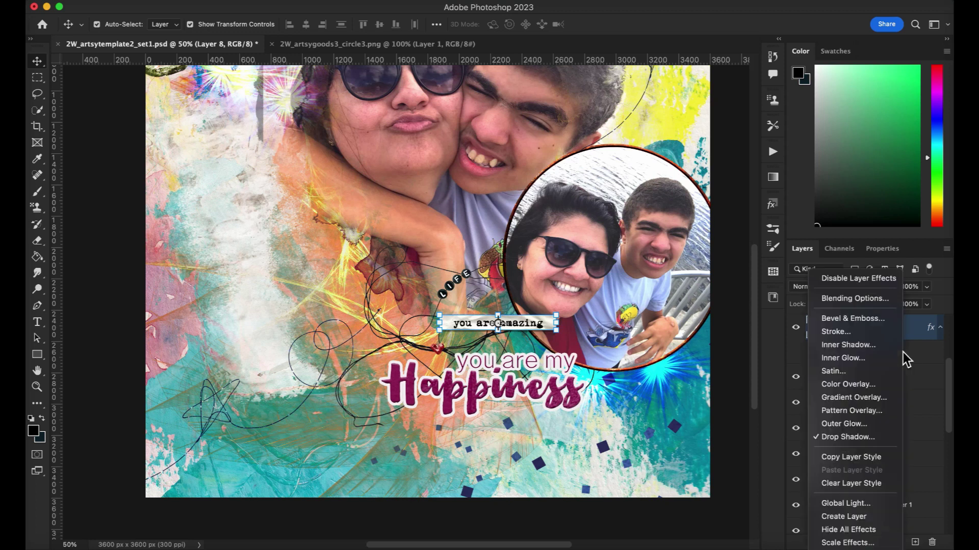
{"action": "left_click", "coordinate": [839, 518]}
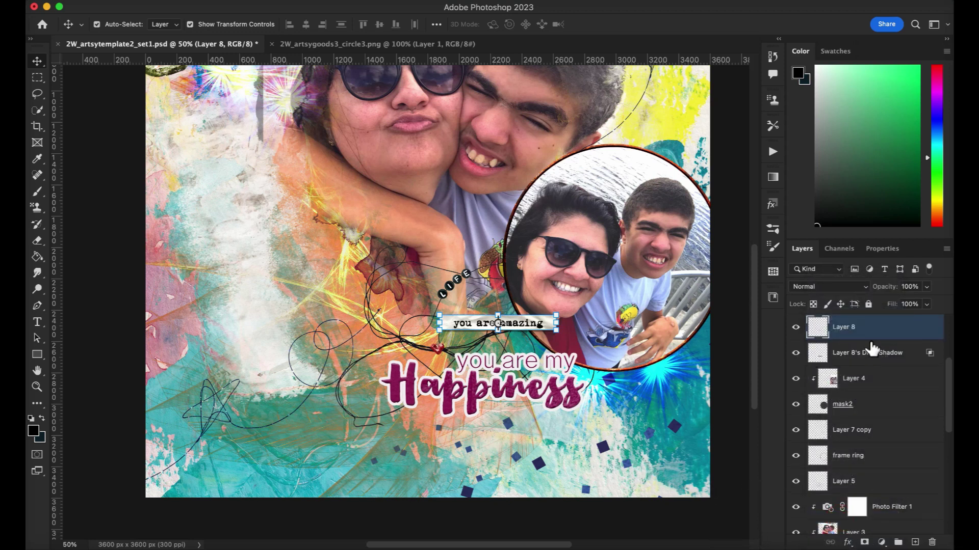
{"action": "left_click", "coordinate": [861, 359]}
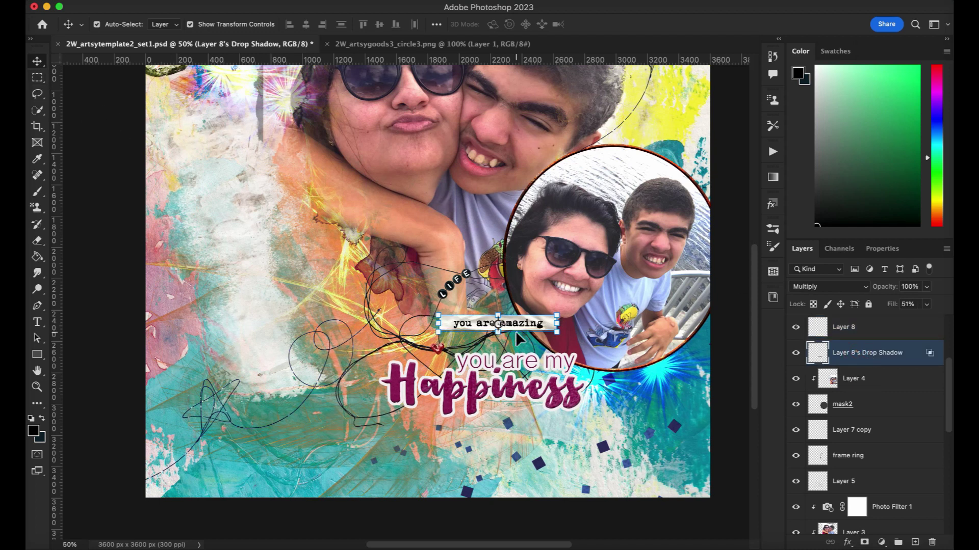
Warp the "you are amazing" strip's separated shadow by pulling its two lower corners slightly outward and down
{"action": "key", "text": "super+t"}
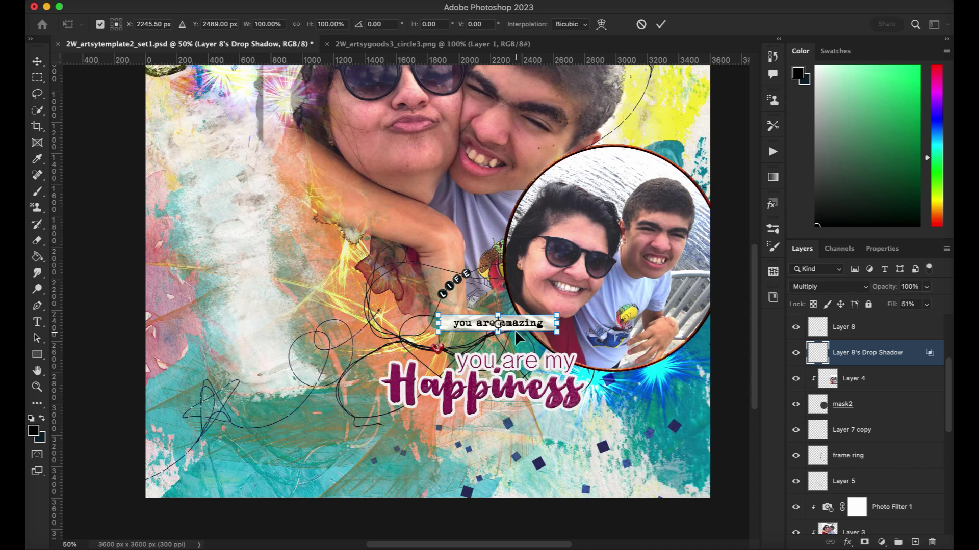
{"action": "right_click", "coordinate": [512, 326]}
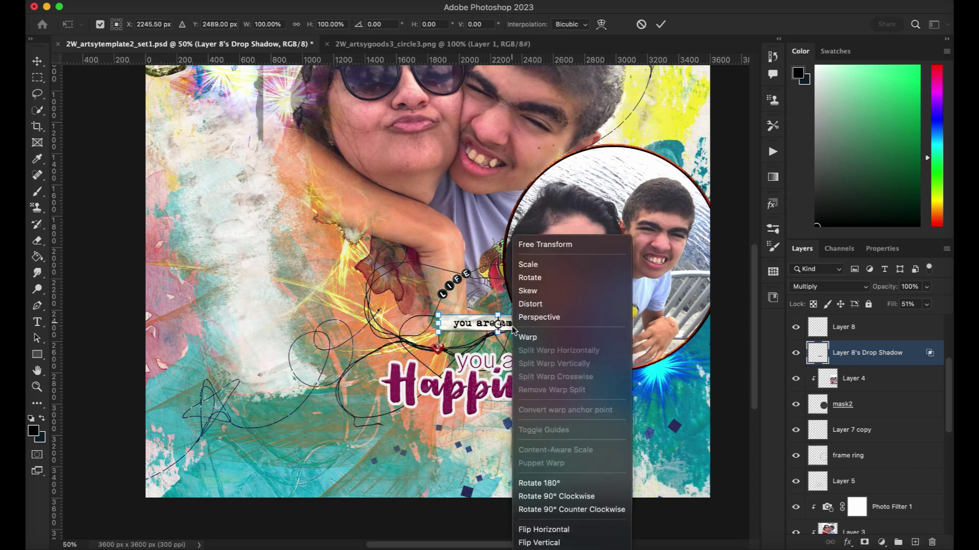
{"action": "left_click", "coordinate": [519, 339]}
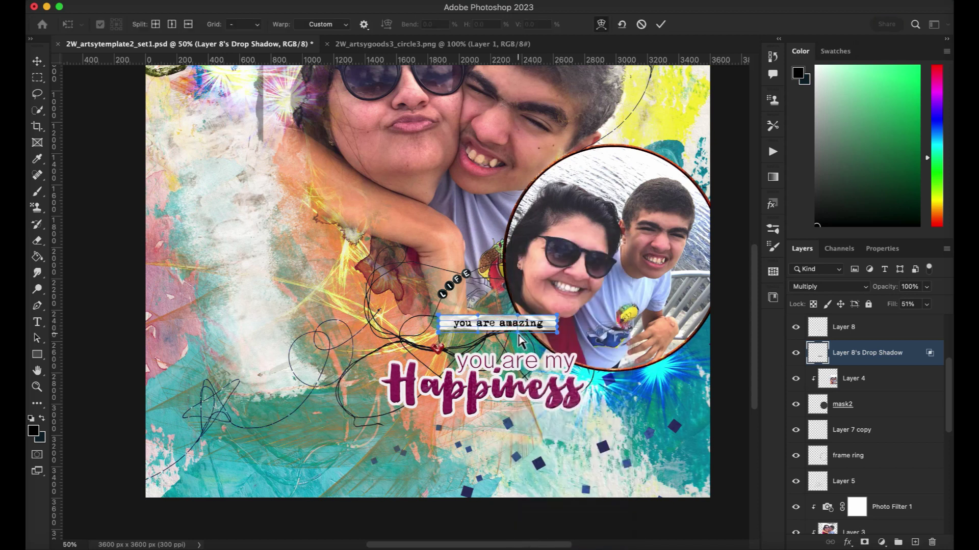
{"action": "left_click_drag", "start_coordinate": [556, 335], "coordinate": [556, 336]}
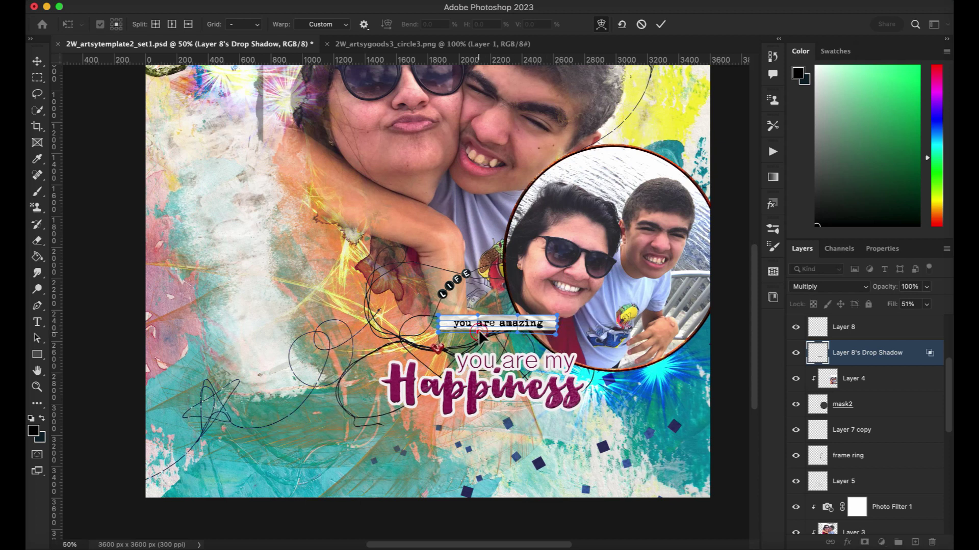
{"action": "left_click_drag", "start_coordinate": [438, 335], "coordinate": [437, 336]}
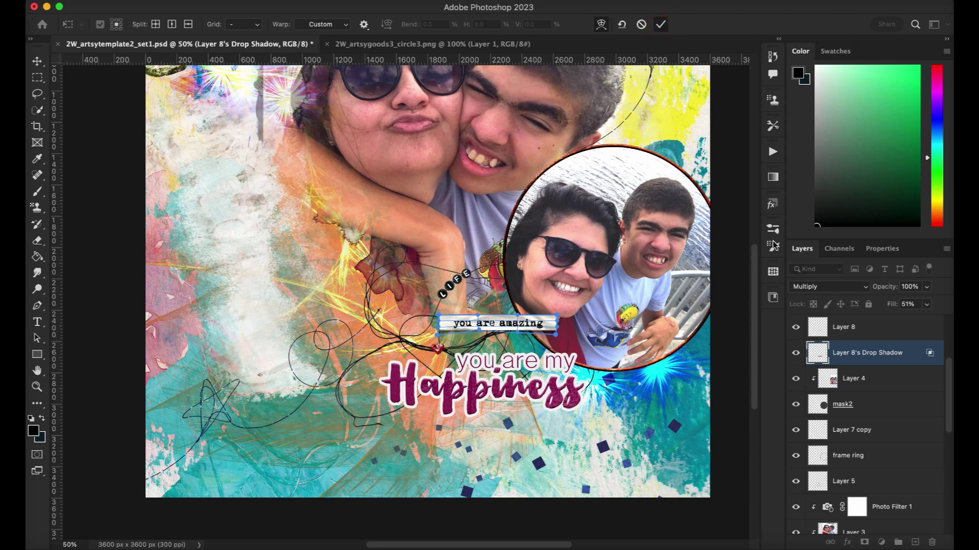
Link Layer 8 with its drop shadow layer and nudge the "you are amazing" strip slightly to the right
{"action": "left_click", "coordinate": [861, 329]}
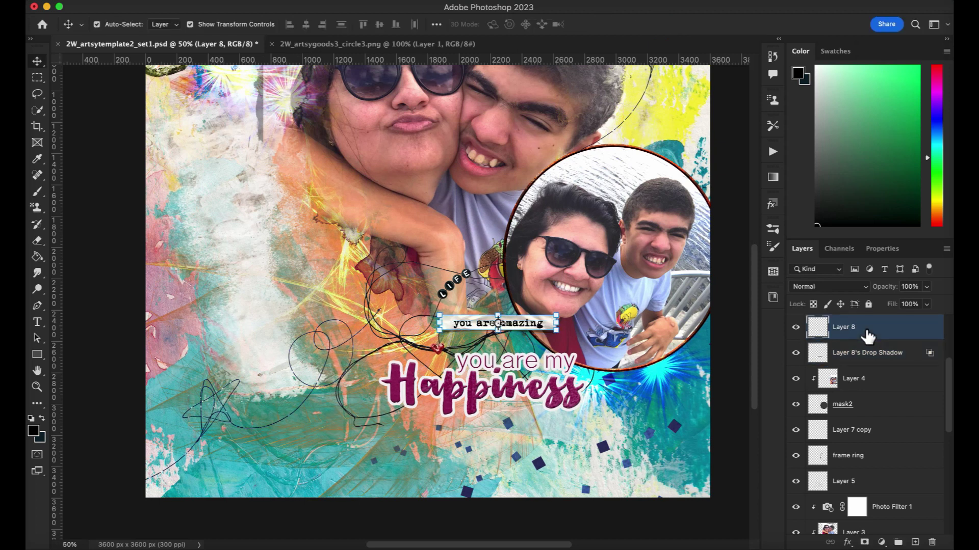
{"action": "left_click", "coordinate": [865, 359], "text": "shift"}
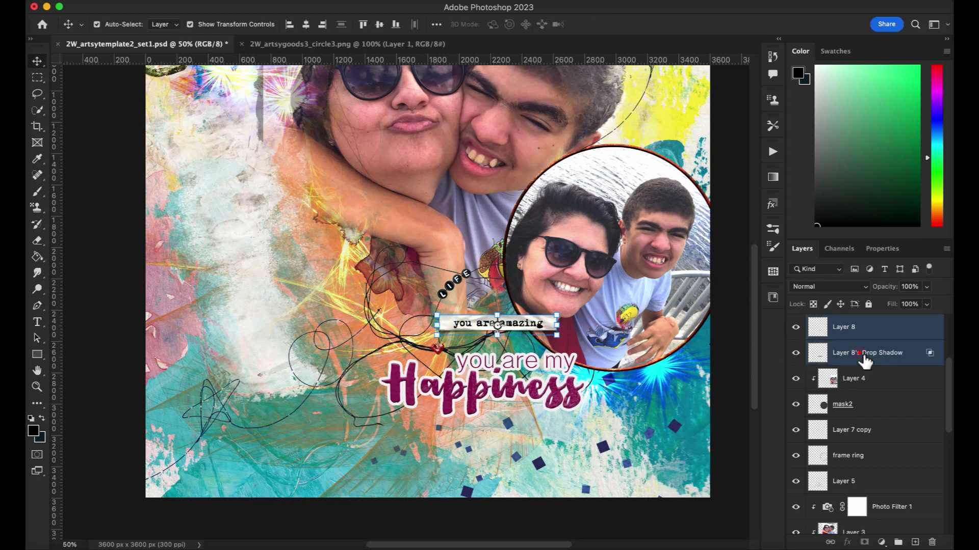
{"action": "left_click", "coordinate": [831, 542]}
{"action": "left_click_drag", "start_coordinate": [528, 332], "coordinate": [525, 328]}
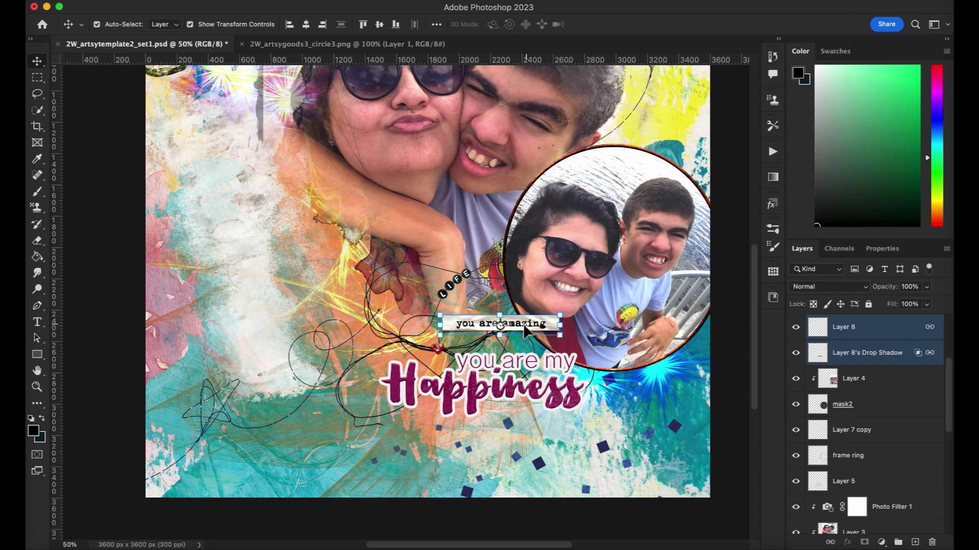
Add a Drop Shadow effect to the "you are my Happiness" word art, adjust the shadow's sliders and apply it
{"action": "key", "text": "super+plus"}
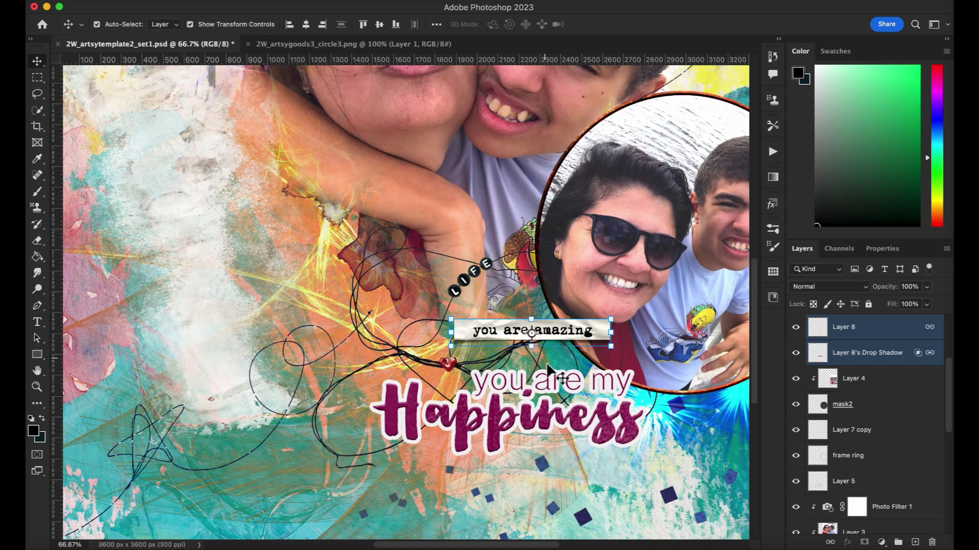
{"action": "left_click", "coordinate": [601, 380]}
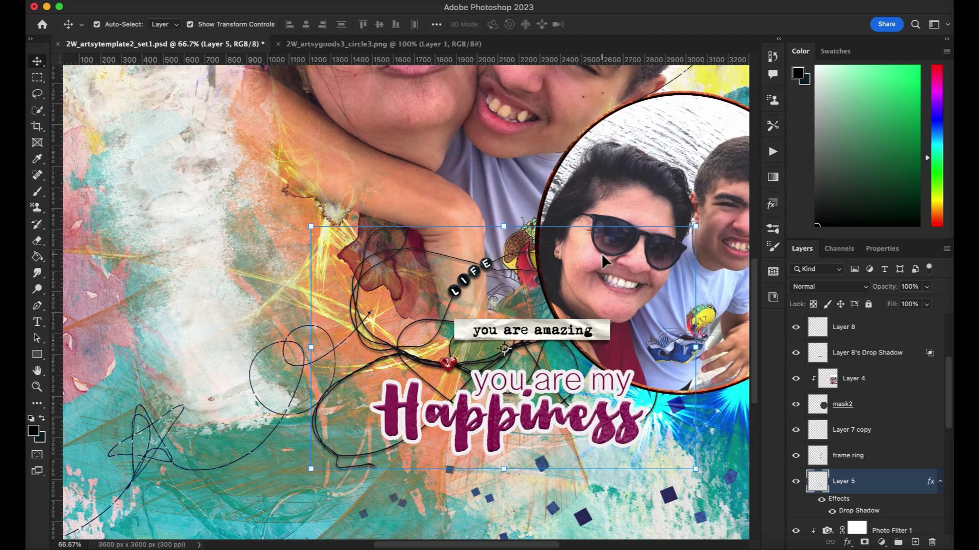
{"action": "left_click", "coordinate": [601, 417]}
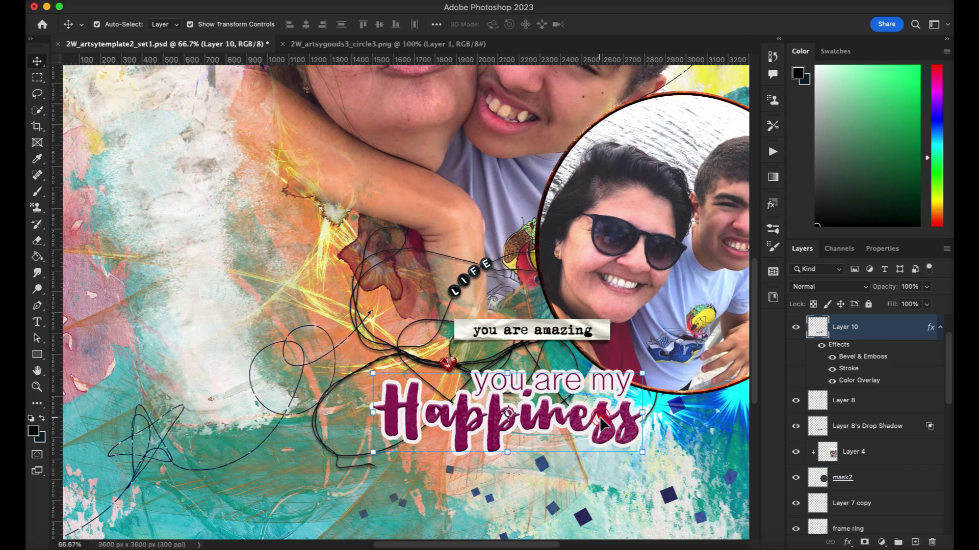
{"action": "double_click", "coordinate": [936, 332]}
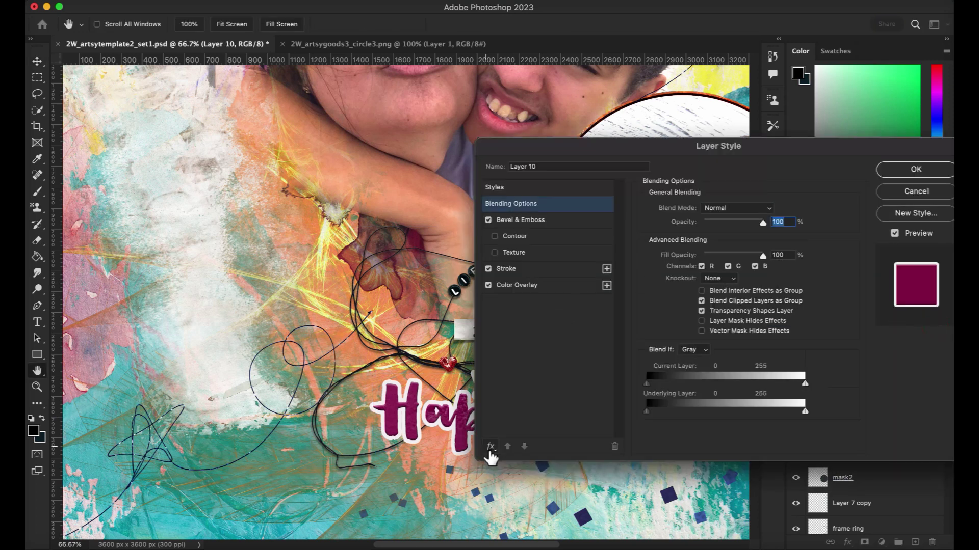
{"action": "left_click", "coordinate": [491, 447]}
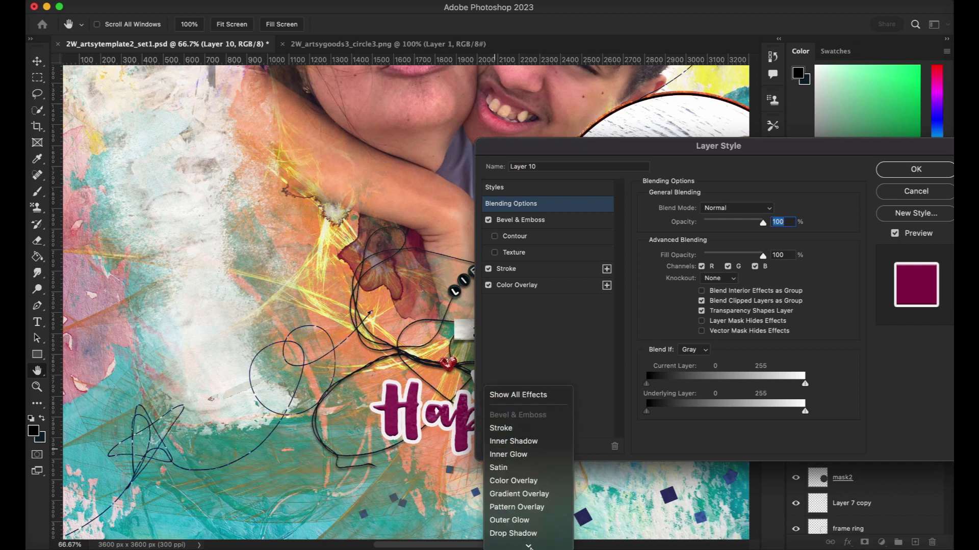
{"action": "mouse_move", "coordinate": [530, 546]}
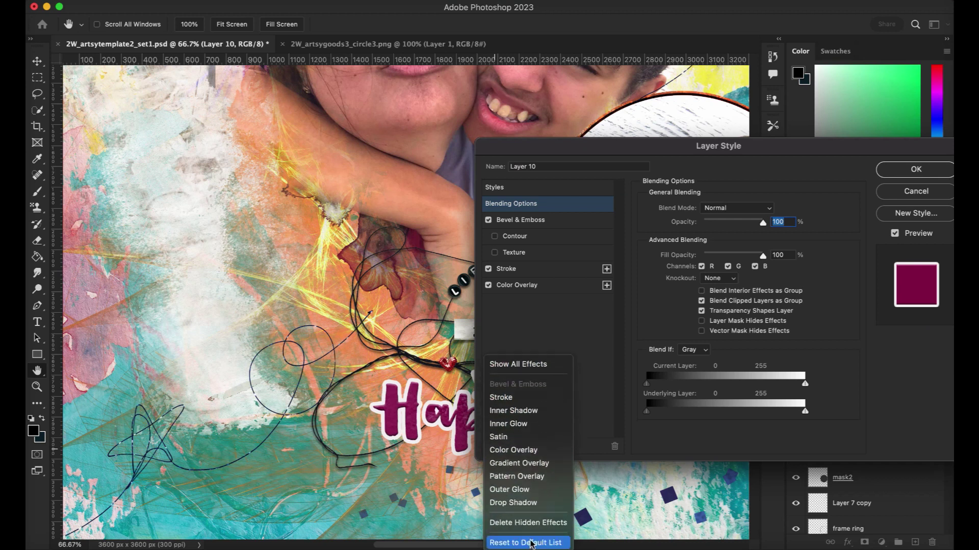
{"action": "left_click", "coordinate": [515, 503]}
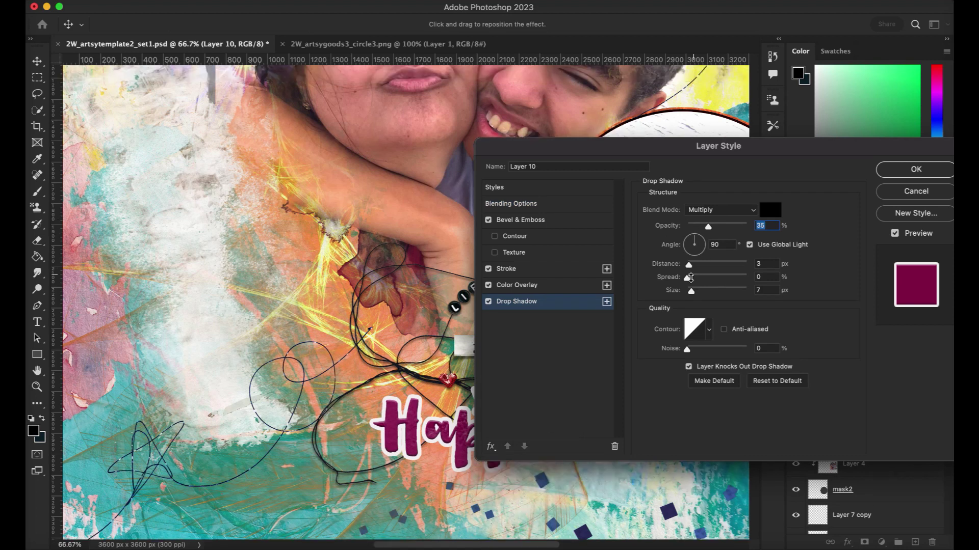
{"action": "left_click_drag", "start_coordinate": [689, 268], "coordinate": [697, 292]}
{"action": "key", "text": "Return"}
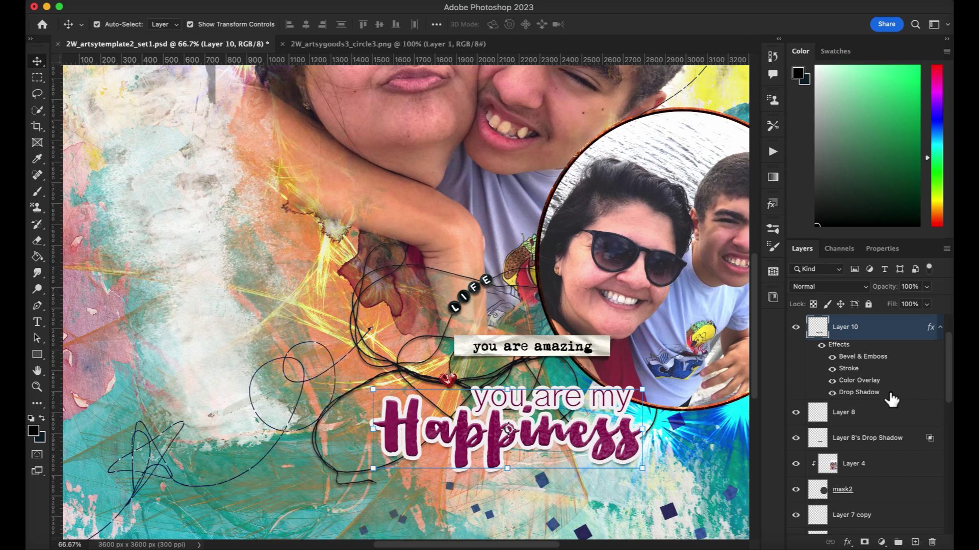
Separate the "you are my Happiness" word art's effects into their own layers and select its drop shadow layer
{"action": "right_click", "coordinate": [869, 393]}
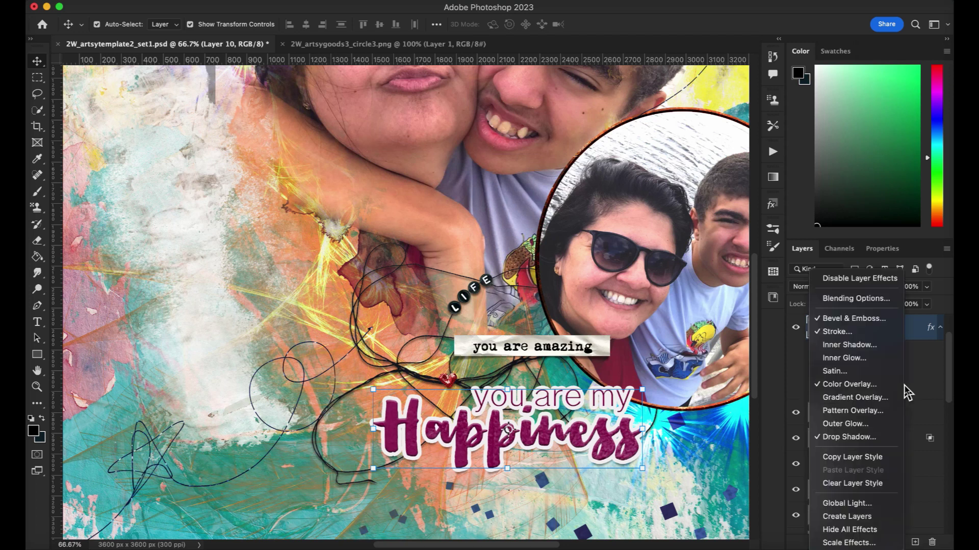
{"action": "left_click", "coordinate": [940, 391]}
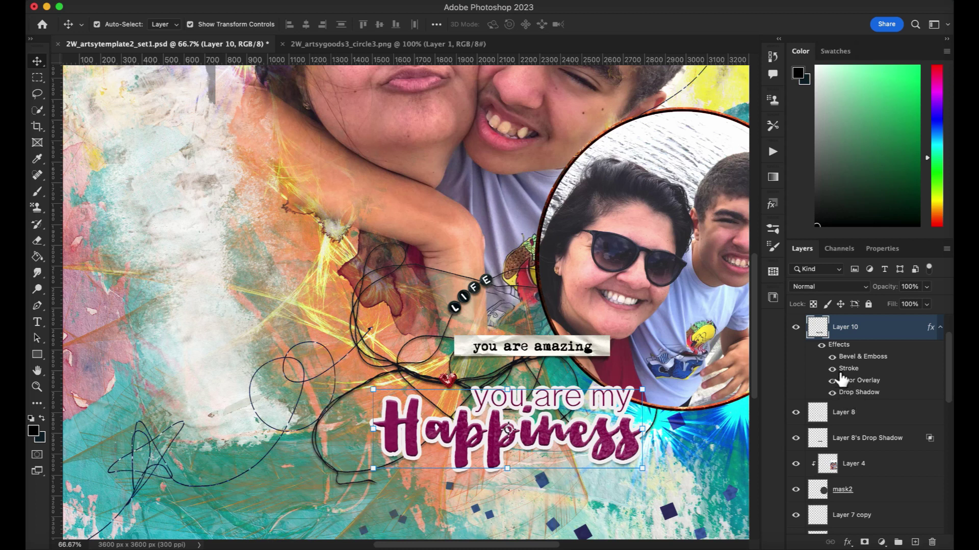
{"action": "right_click", "coordinate": [912, 390]}
{"action": "left_click", "coordinate": [893, 516]}
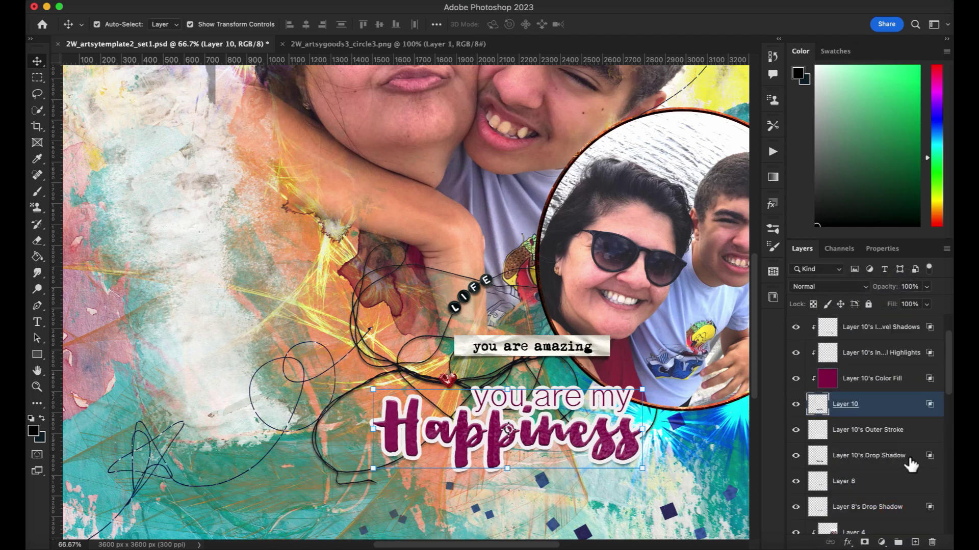
{"action": "left_click", "coordinate": [883, 461]}
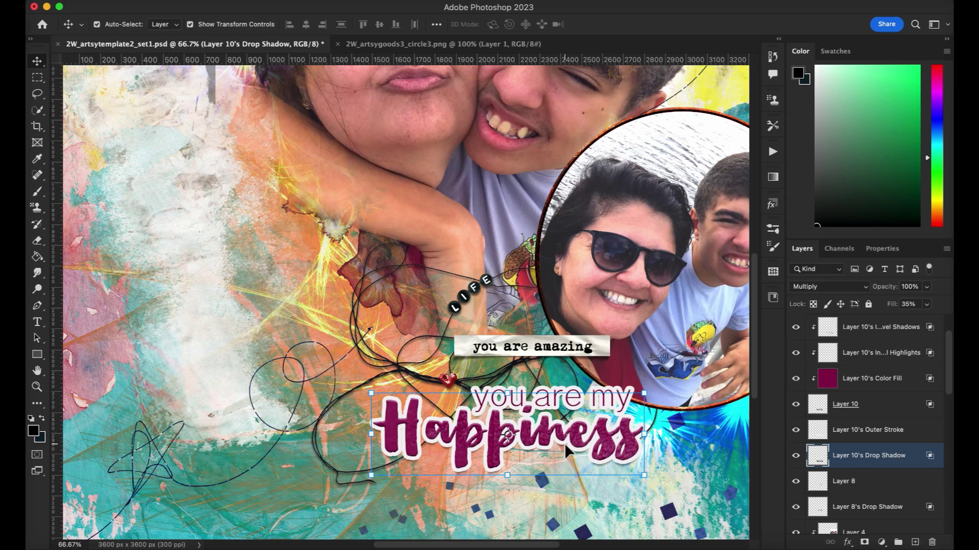
Warp the "you are my Happiness" shadow by adjusting its lower corners, lower edge and left side slightly, and commit the transformation
{"action": "key", "text": "super+t"}
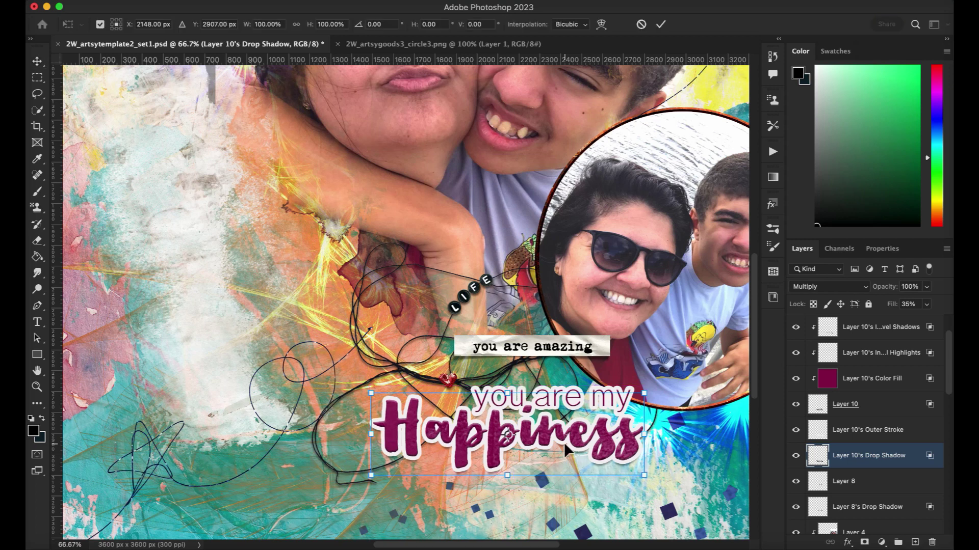
{"action": "scroll", "coordinate": [564, 442], "scroll_direction": "down", "scroll_amount": 2}
{"action": "scroll", "coordinate": [564, 442], "scroll_direction": "left", "scroll_amount": 1}
{"action": "right_click", "coordinate": [571, 422]}
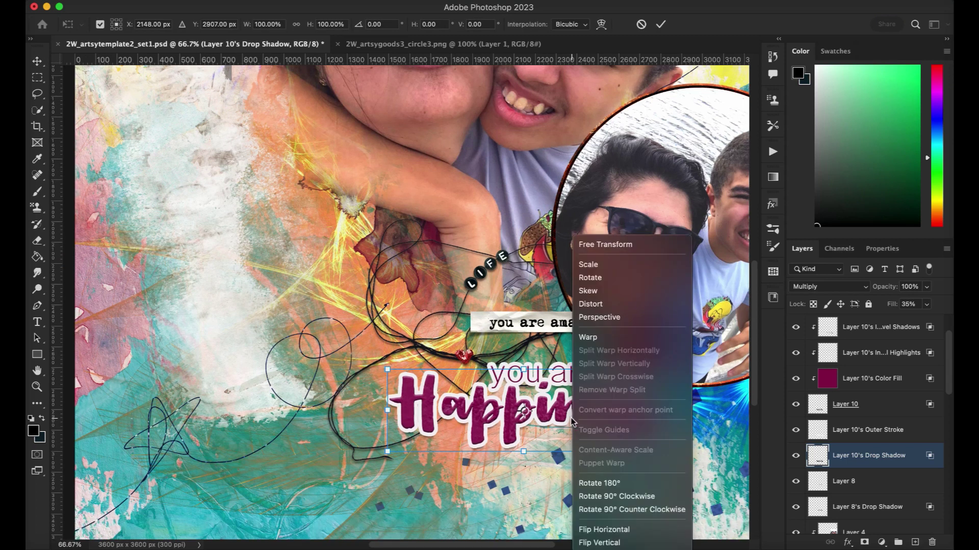
{"action": "left_click", "coordinate": [586, 338]}
{"action": "left_click_drag", "start_coordinate": [569, 452], "coordinate": [657, 454]}
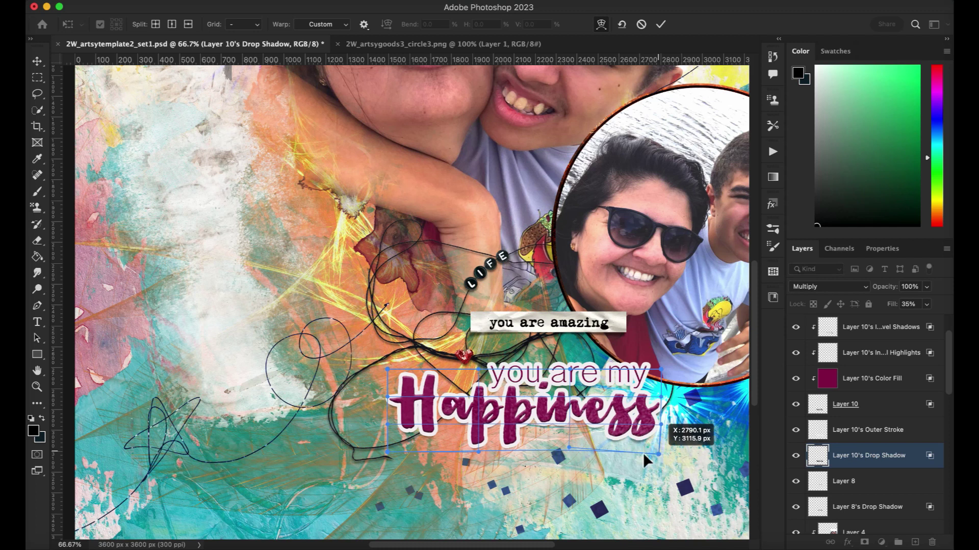
{"action": "left_click_drag", "start_coordinate": [390, 453], "coordinate": [390, 456]}
{"action": "left_click_drag", "start_coordinate": [479, 452], "coordinate": [524, 451]}
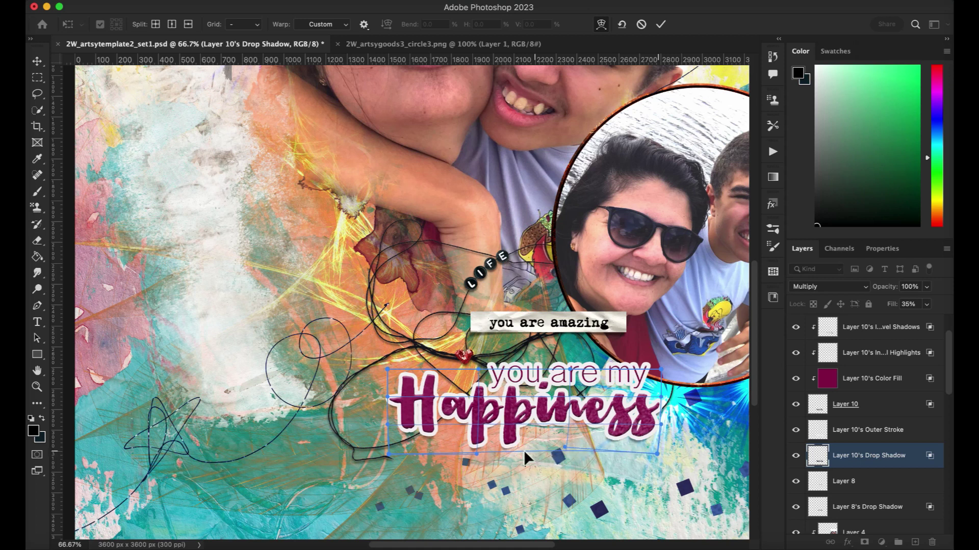
{"action": "left_click_drag", "start_coordinate": [388, 396], "coordinate": [390, 398]}
{"action": "mouse_move", "coordinate": [389, 454]}
{"action": "left_mouse_down"}
{"action": "mouse_move", "coordinate": [392, 466]}
{"action": "mouse_move", "coordinate": [391, 457]}
{"action": "left_mouse_up"}
{"action": "left_click", "coordinate": [664, 26]}
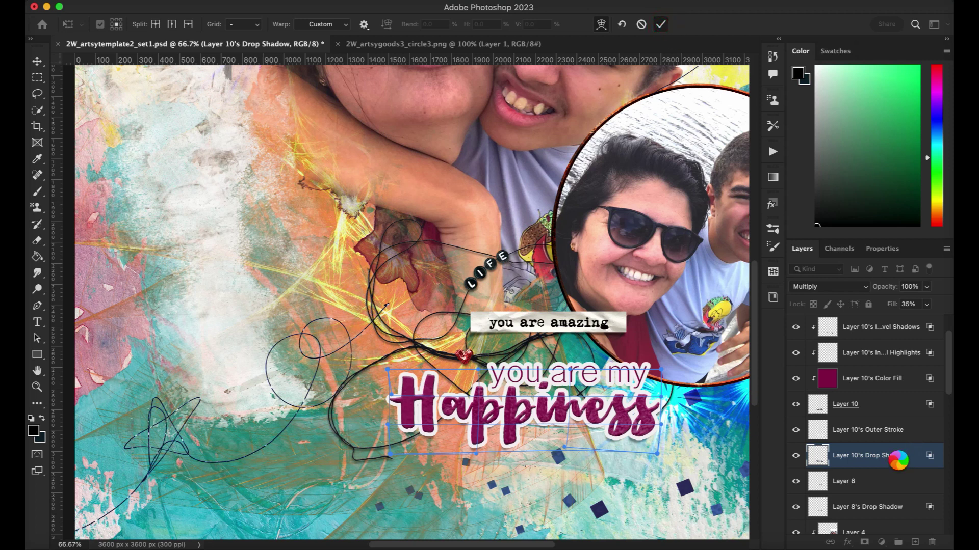
Duplicate the word art's warped shadow layer and link all of Layer 10's layers, from Inner Bevel Shadows down to Drop Shadow
{"action": "key", "text": "super+j"}
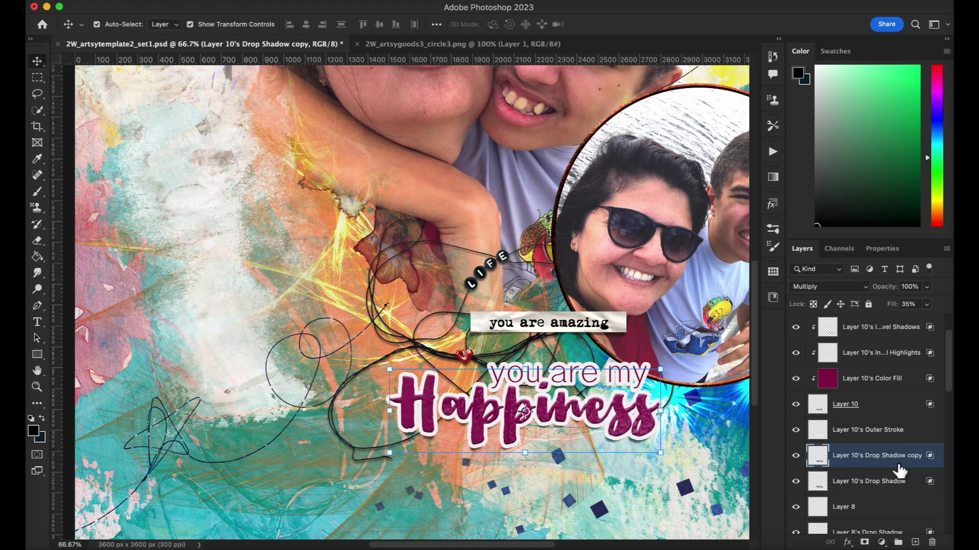
{"action": "left_click", "coordinate": [884, 411]}
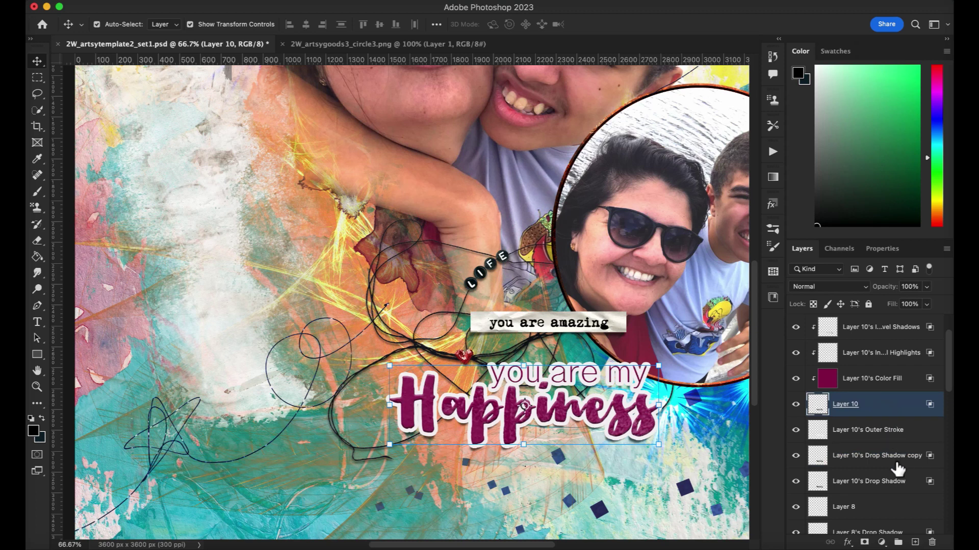
{"action": "scroll", "coordinate": [895, 462], "scroll_direction": "up", "scroll_amount": 1}
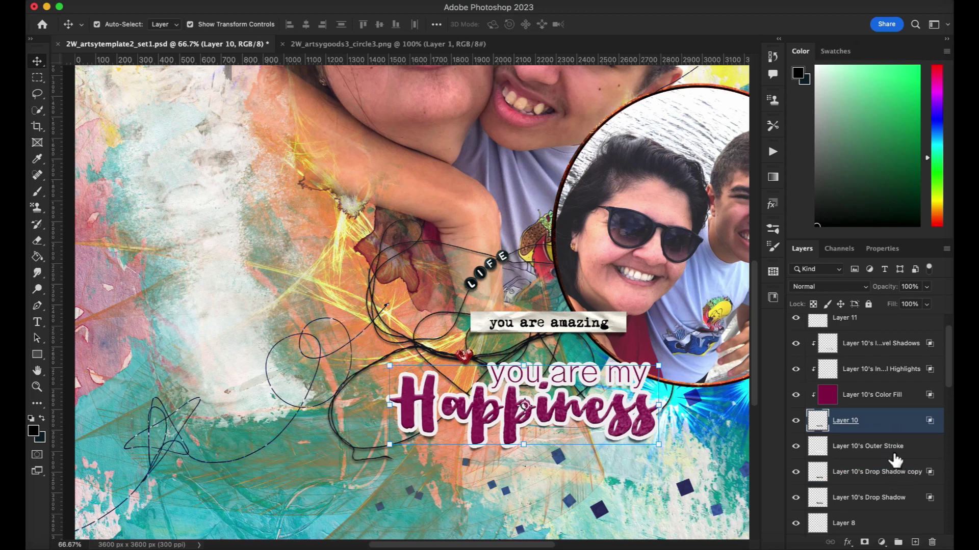
{"action": "scroll", "coordinate": [895, 461], "scroll_direction": "up", "scroll_amount": 2}
{"action": "left_click", "coordinate": [875, 381]}
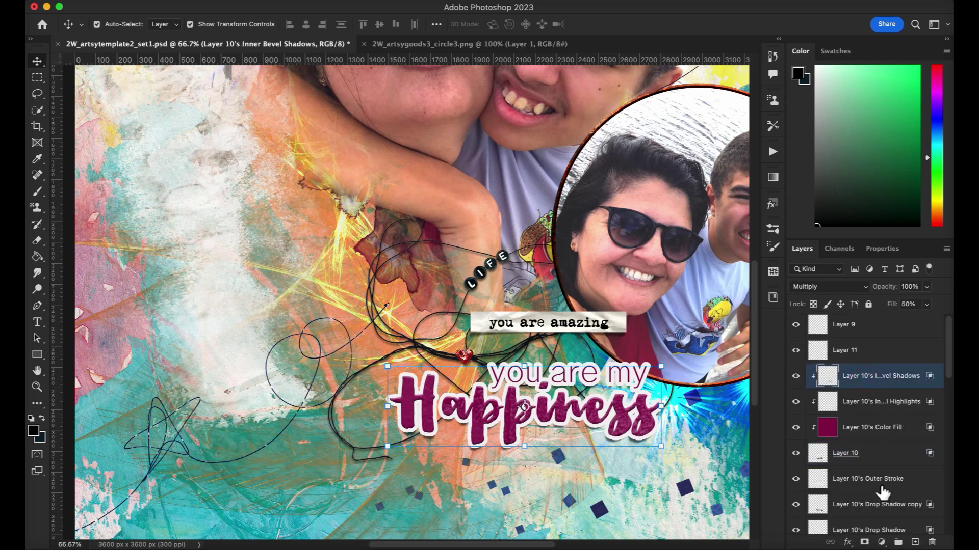
{"action": "scroll", "coordinate": [884, 492], "scroll_direction": "down", "scroll_amount": 5}
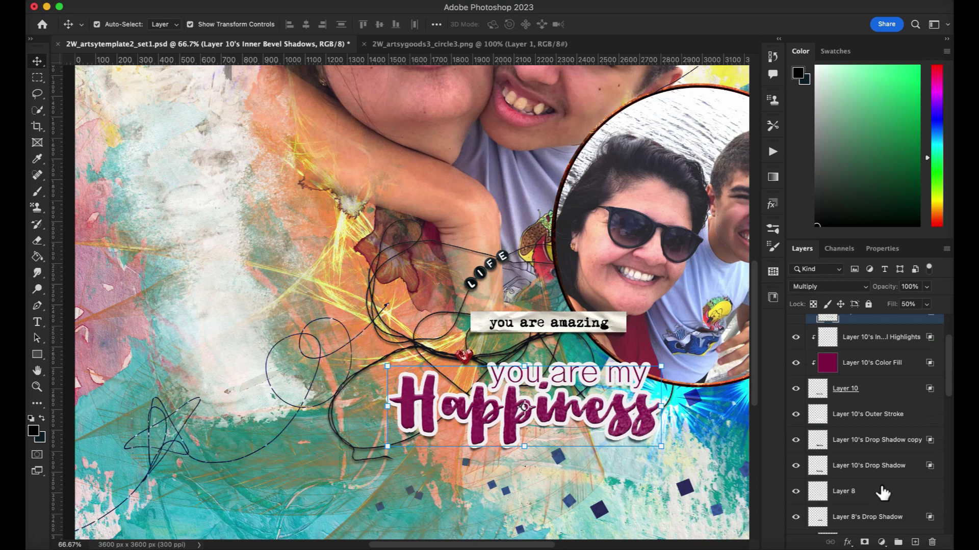
{"action": "left_click", "coordinate": [857, 459], "text": "shift"}
{"action": "left_click", "coordinate": [830, 542]}
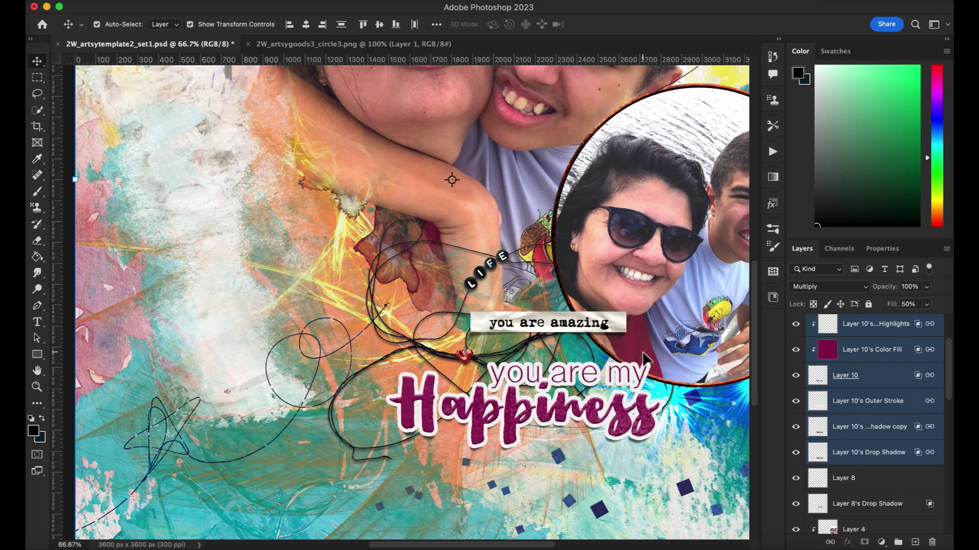
Add a Drop Shadow to the "my joy everyday" word strip with 80% opacity, 6 px distance and 18 px size
{"action": "key", "text": "super+minus"}
{"action": "key", "text": "super+minus"}
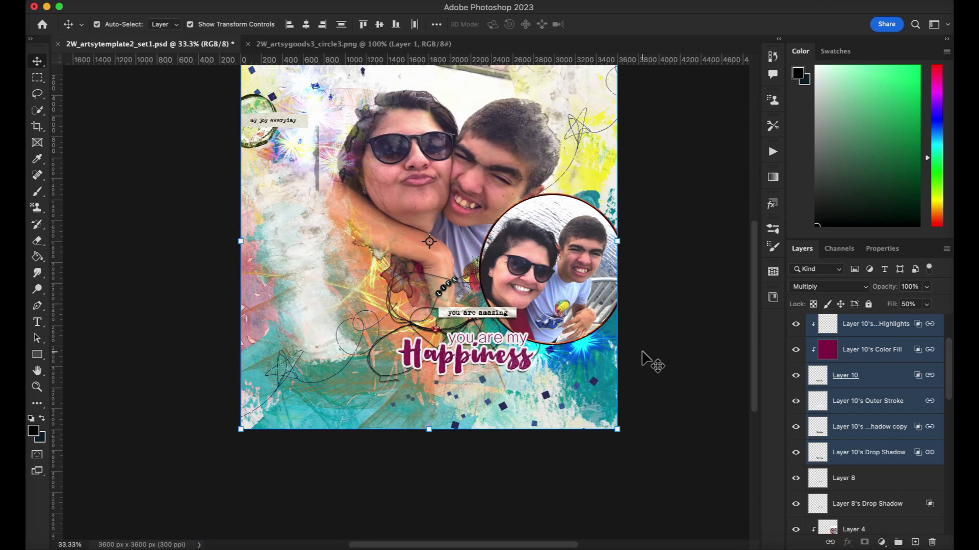
{"action": "scroll", "coordinate": [629, 367], "scroll_direction": "up", "scroll_amount": 5}
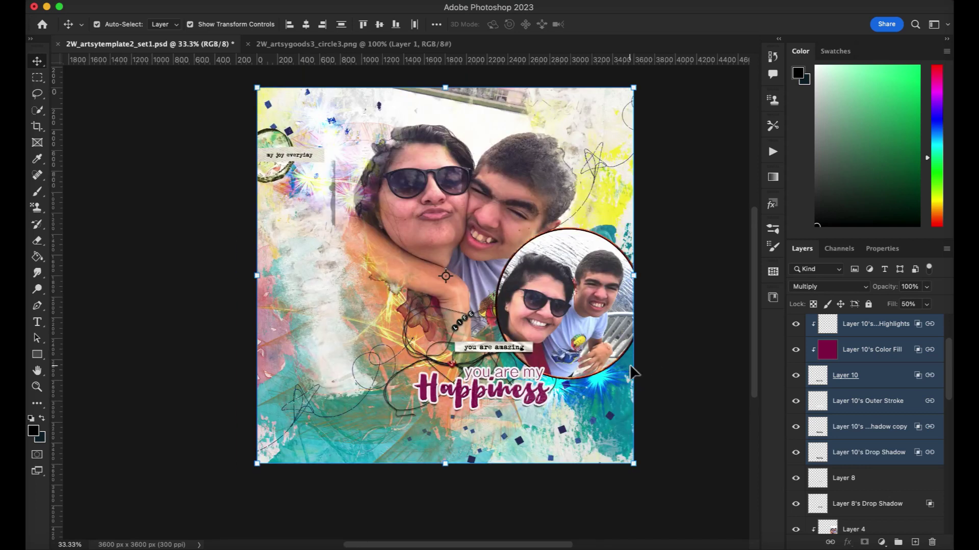
{"action": "left_click", "coordinate": [293, 284]}
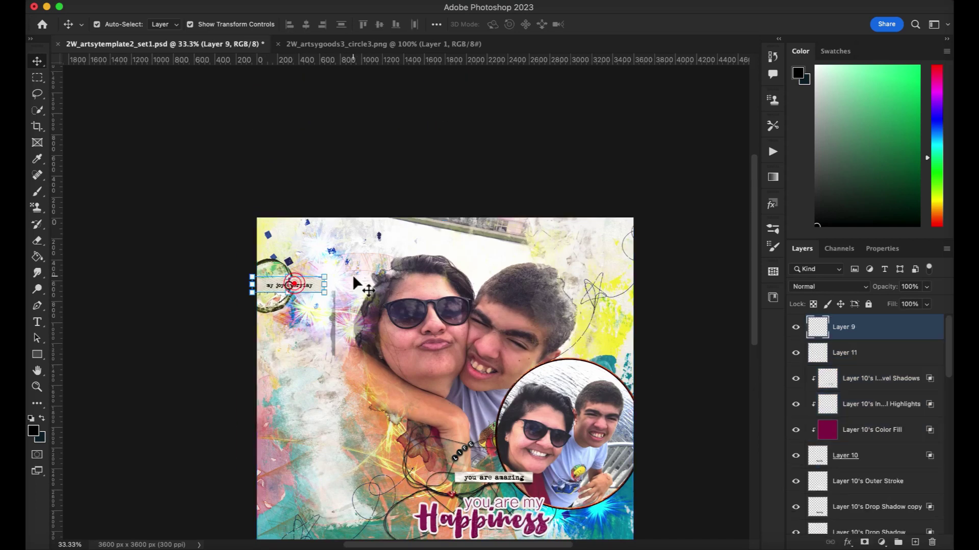
{"action": "key", "text": "super"}
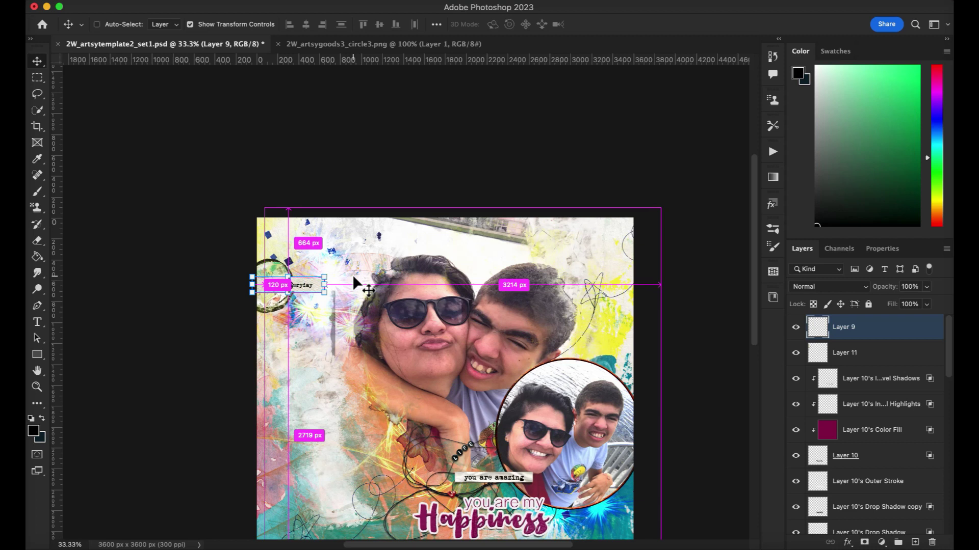
{"action": "key", "text": "super+plus"}
{"action": "key", "text": "super+plus"}
{"action": "left_click", "coordinate": [848, 543]}
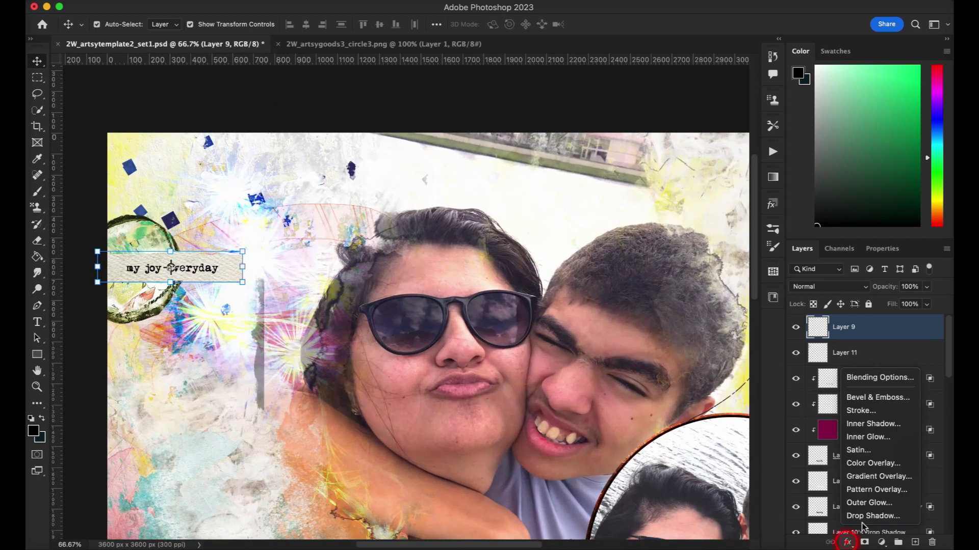
{"action": "left_click", "coordinate": [862, 525]}
{"action": "left_click", "coordinate": [697, 291]}
{"action": "left_click_drag", "start_coordinate": [697, 292], "coordinate": [691, 265]}
{"action": "left_click_drag", "start_coordinate": [708, 226], "coordinate": [735, 228]}
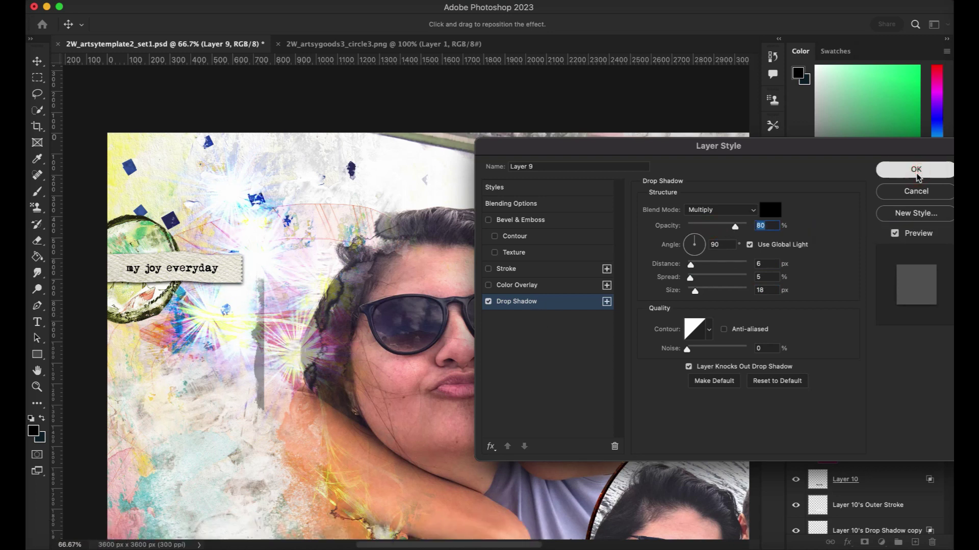
{"action": "left_click", "coordinate": [911, 176]}
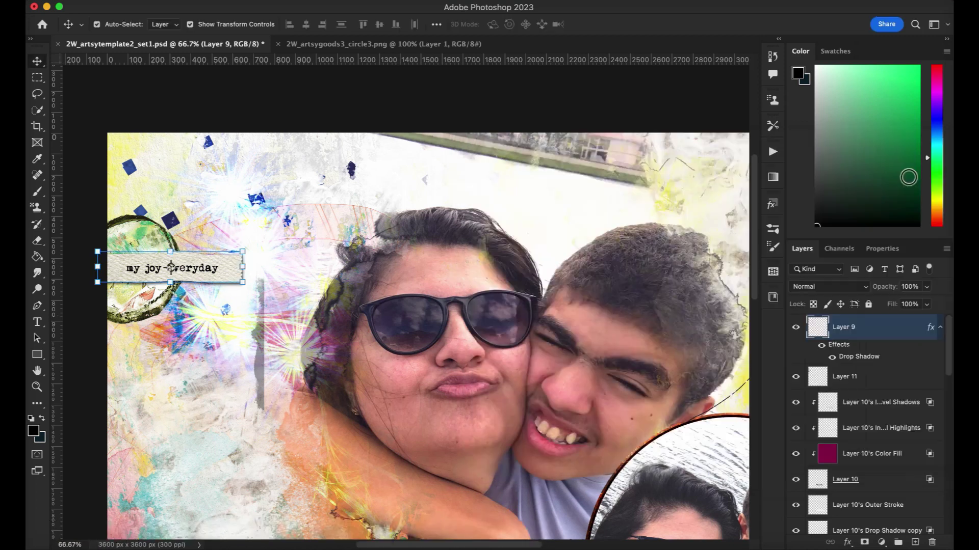
Separate the word strip's drop shadow into its own layer, warp its right end slightly downward and commit the transformation
{"action": "right_click", "coordinate": [873, 360]}
{"action": "left_click", "coordinate": [847, 516]}
{"action": "key", "text": "super+t"}
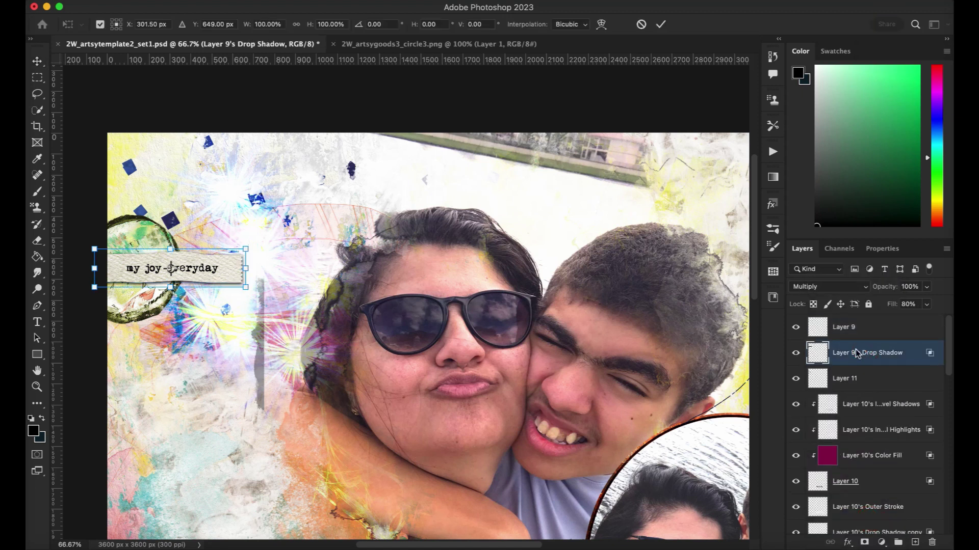
{"action": "right_click", "coordinate": [214, 269]}
{"action": "left_click", "coordinate": [234, 318]}
{"action": "left_click_drag", "start_coordinate": [245, 260], "coordinate": [244, 280]}
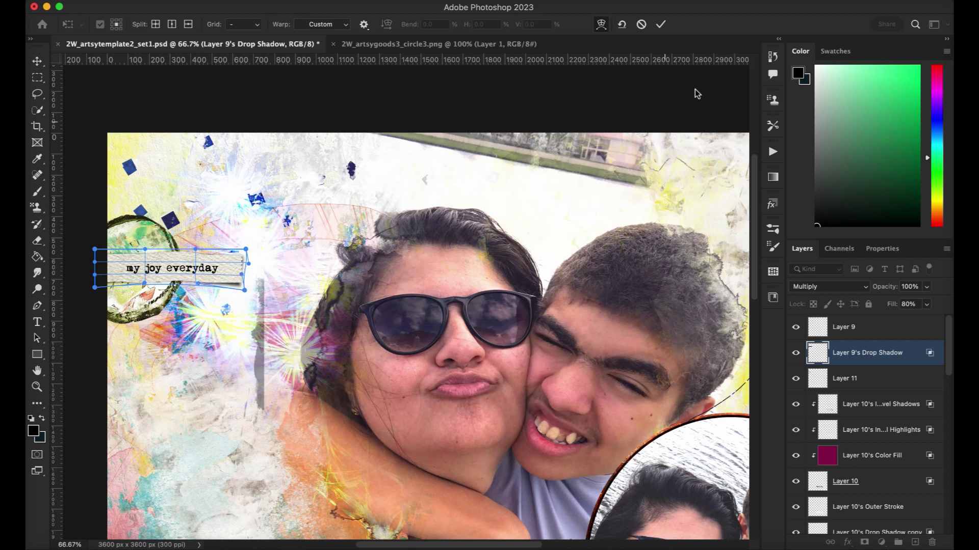
{"action": "left_click", "coordinate": [661, 24]}
Add a Drop Shadow with 92% opacity to the round element on Layer 11 behind the word strip, slightly adjusting its distance
{"action": "left_click", "coordinate": [869, 378]}
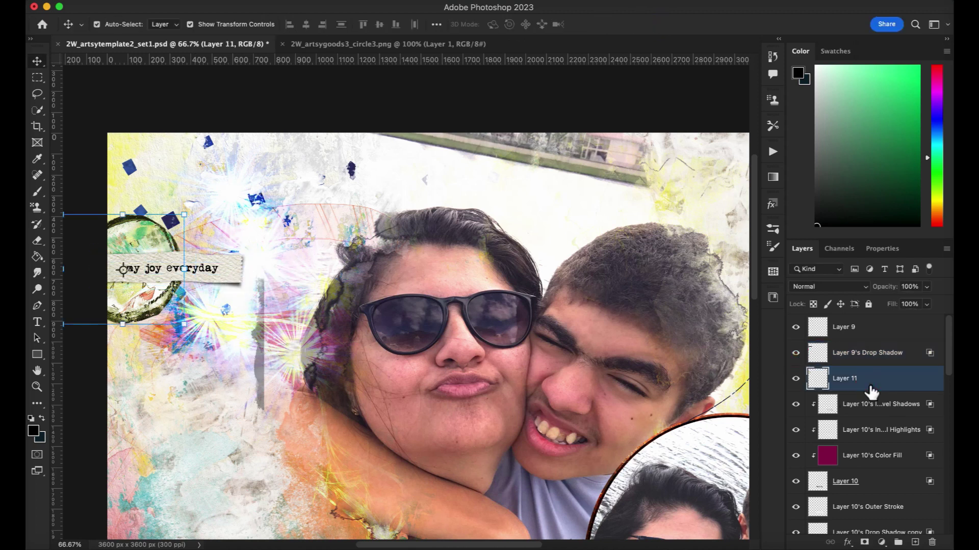
{"action": "right_click", "coordinate": [866, 379]}
{"action": "left_click", "coordinate": [867, 533]}
{"action": "left_click_drag", "start_coordinate": [691, 265], "coordinate": [692, 267]}
{"action": "left_click", "coordinate": [736, 226]}
{"action": "left_click", "coordinate": [916, 169]}
Separate the round element's drop shadow into its own layer, warp its lower edge slightly and commit the transformation
{"action": "right_click", "coordinate": [908, 408]}
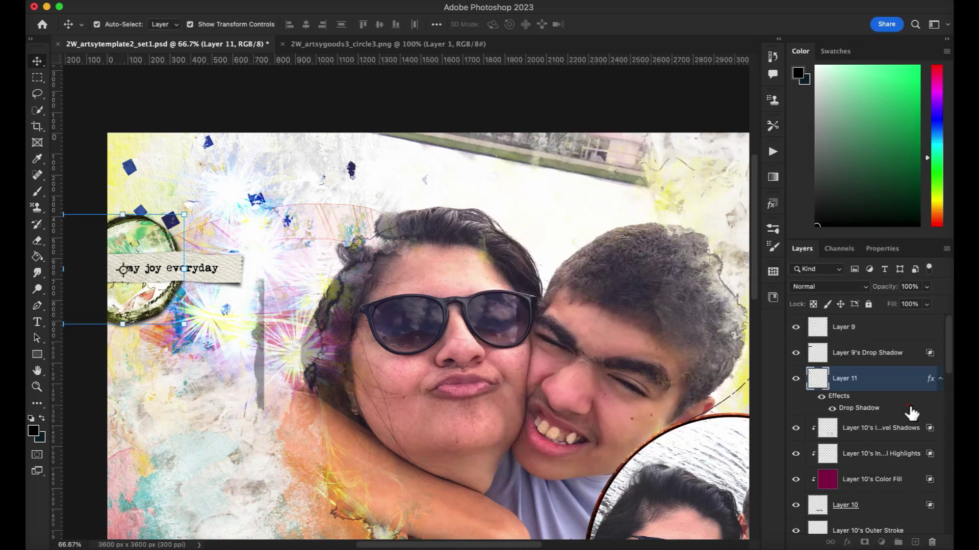
{"action": "left_click", "coordinate": [877, 514]}
{"action": "left_click", "coordinate": [861, 405]}
{"action": "key", "text": "super+t"}
{"action": "scroll", "coordinate": [414, 352], "scroll_direction": "down", "scroll_amount": 1}
{"action": "scroll", "coordinate": [414, 359], "scroll_direction": "down", "scroll_amount": 3}
{"action": "scroll", "coordinate": [414, 359], "scroll_direction": "left", "scroll_amount": 2}
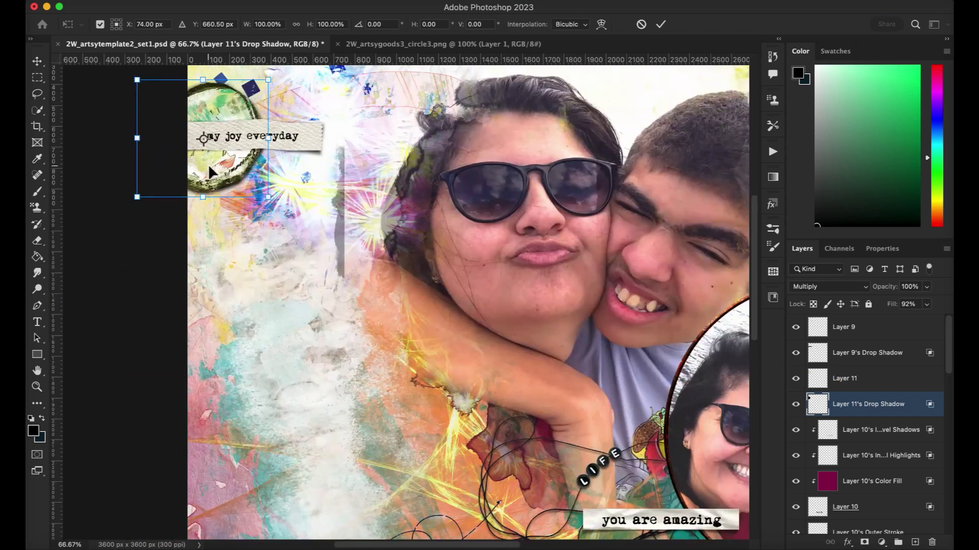
{"action": "right_click", "coordinate": [202, 156]}
{"action": "left_click", "coordinate": [224, 260]}
{"action": "left_click_drag", "start_coordinate": [265, 165], "coordinate": [225, 203]}
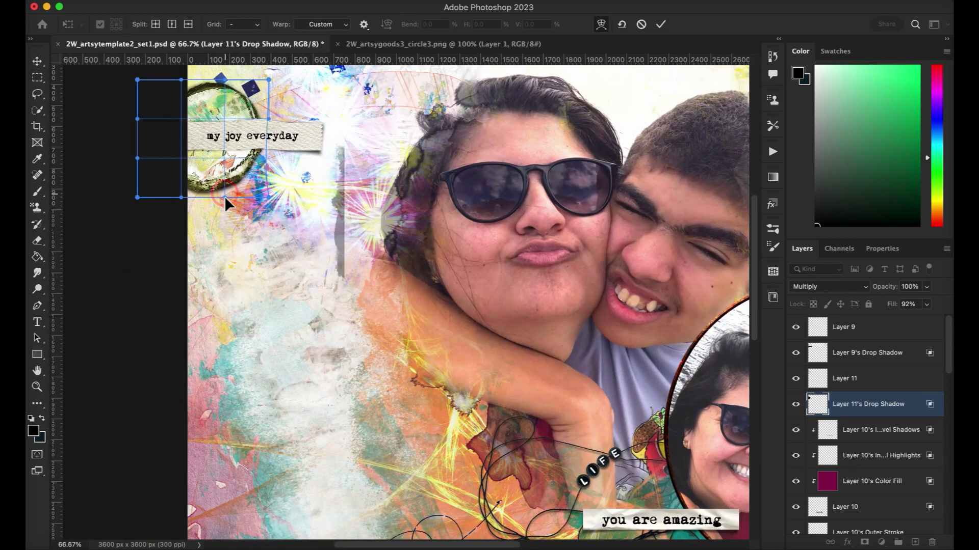
{"action": "key", "text": "Return"}
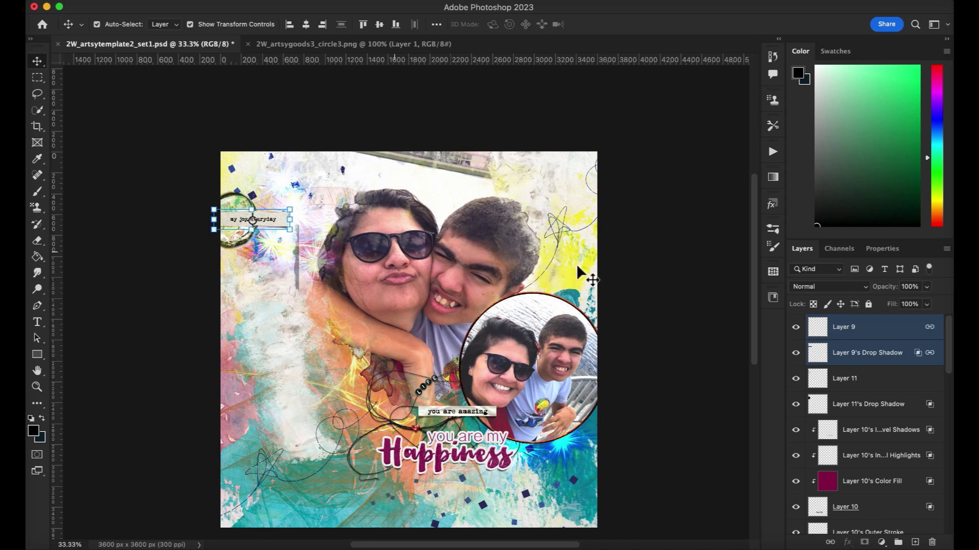
Select Layer 9 and choose the 2W_waterblend1D brush from the 2W_waterblends1 brush set
{"action": "left_click", "coordinate": [861, 331]}
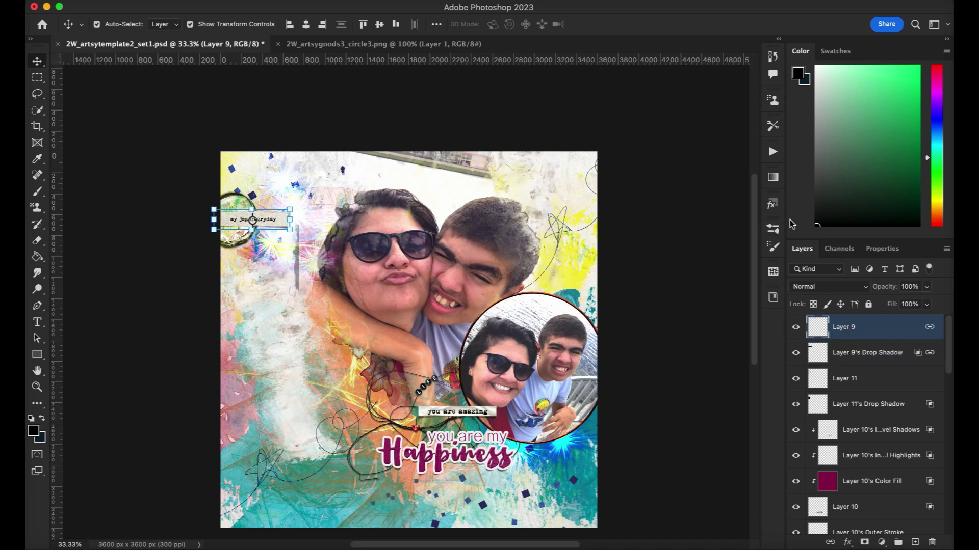
{"action": "left_click", "coordinate": [773, 230]}
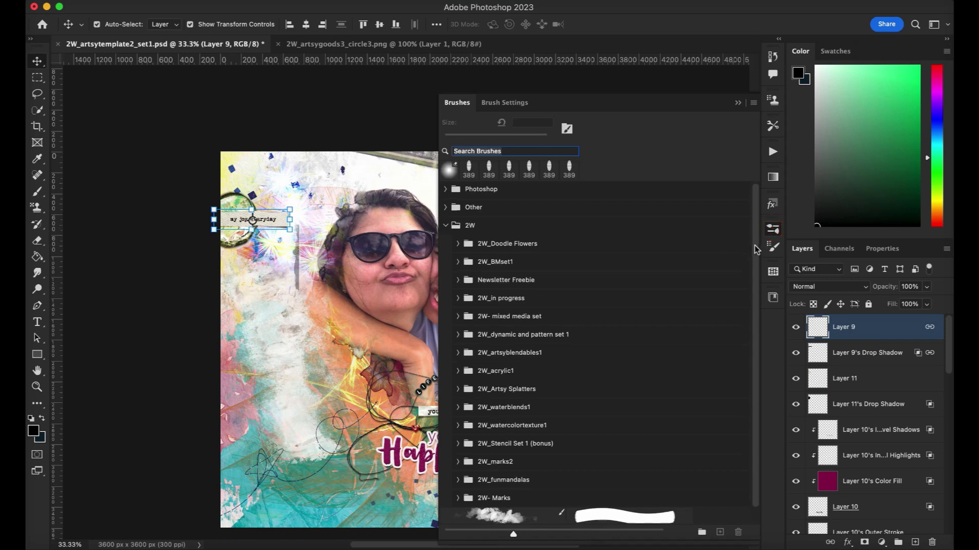
{"action": "left_click_drag", "start_coordinate": [753, 241], "coordinate": [754, 282]}
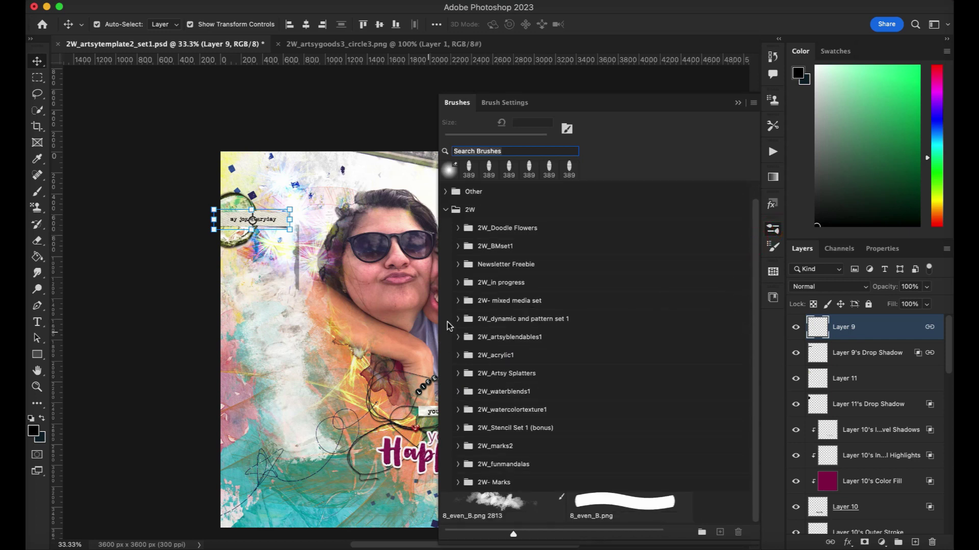
{"action": "left_click", "coordinate": [457, 392]}
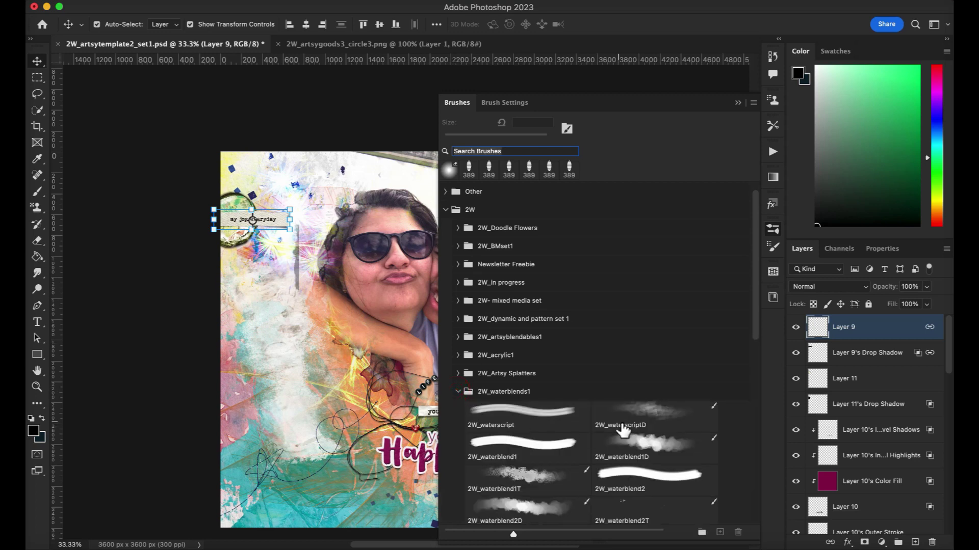
{"action": "left_click", "coordinate": [643, 445]}
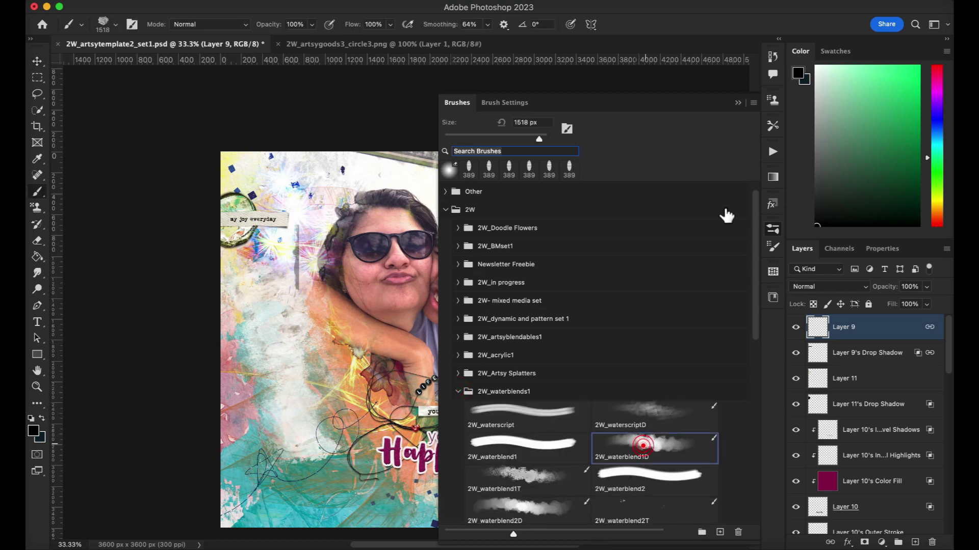
{"action": "left_click", "coordinate": [739, 104]}
Paint yellow over the main photo on a new layer above Layer 9, working around the heads and upper background
{"action": "left_click", "coordinate": [655, 446]}
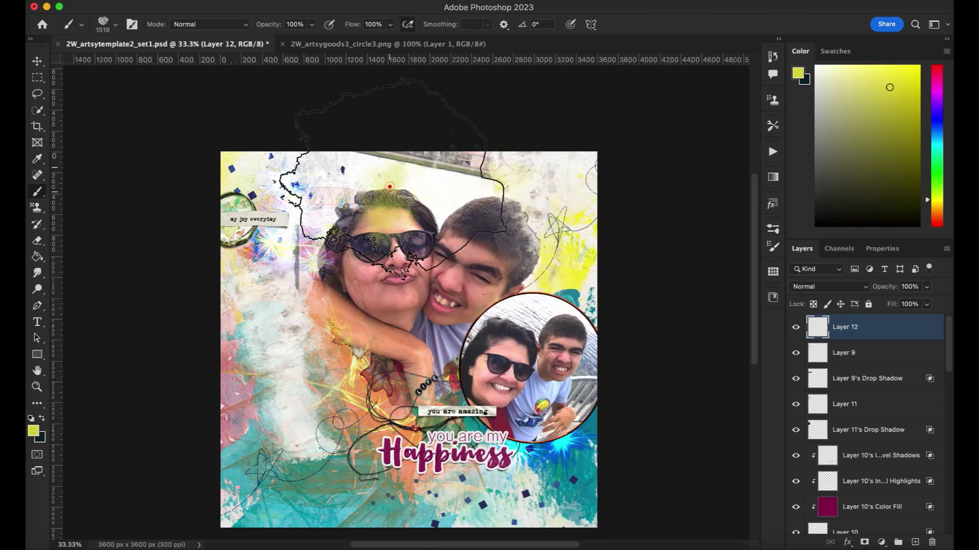
{"action": "left_click", "coordinate": [390, 187]}
{"action": "mouse_move", "coordinate": [360, 182]}
{"action": "left_mouse_down"}
{"action": "mouse_move", "coordinate": [337, 163]}
{"action": "mouse_move", "coordinate": [409, 155]}
{"action": "mouse_move", "coordinate": [437, 225]}
{"action": "mouse_move", "coordinate": [427, 271]}
{"action": "mouse_move", "coordinate": [339, 291]}
{"action": "mouse_move", "coordinate": [443, 316]}
{"action": "mouse_move", "coordinate": [502, 294]}
{"action": "mouse_move", "coordinate": [475, 228]}
{"action": "mouse_move", "coordinate": [472, 176]}
{"action": "mouse_move", "coordinate": [464, 182]}
{"action": "mouse_move", "coordinate": [475, 158]}
{"action": "mouse_move", "coordinate": [482, 276]}
{"action": "mouse_move", "coordinate": [469, 360]}
{"action": "mouse_move", "coordinate": [429, 333]}
{"action": "mouse_move", "coordinate": [399, 345]}
{"action": "mouse_move", "coordinate": [420, 355]}
{"action": "mouse_move", "coordinate": [434, 343]}
{"action": "mouse_move", "coordinate": [479, 216]}
{"action": "mouse_move", "coordinate": [412, 153]}
{"action": "mouse_move", "coordinate": [372, 161]}
{"action": "left_mouse_up"}
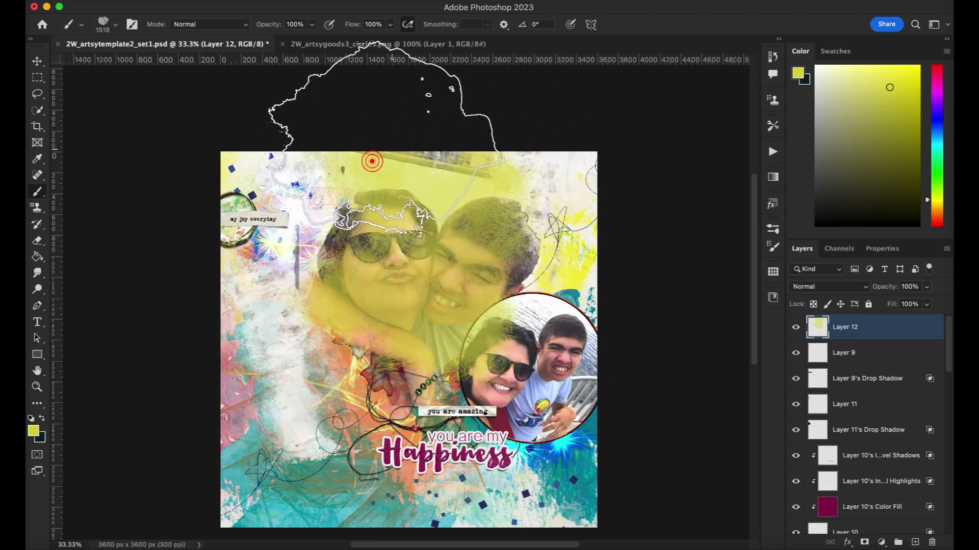
Set the yellow paint layer's blend mode to Overlay and its opacity to 66%
{"action": "left_click", "coordinate": [839, 286]}
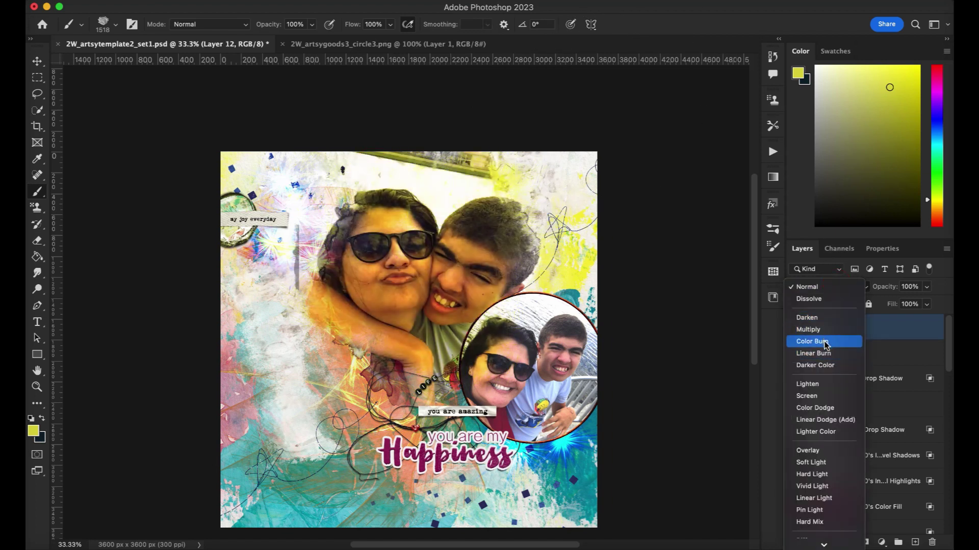
{"action": "left_click", "coordinate": [820, 453]}
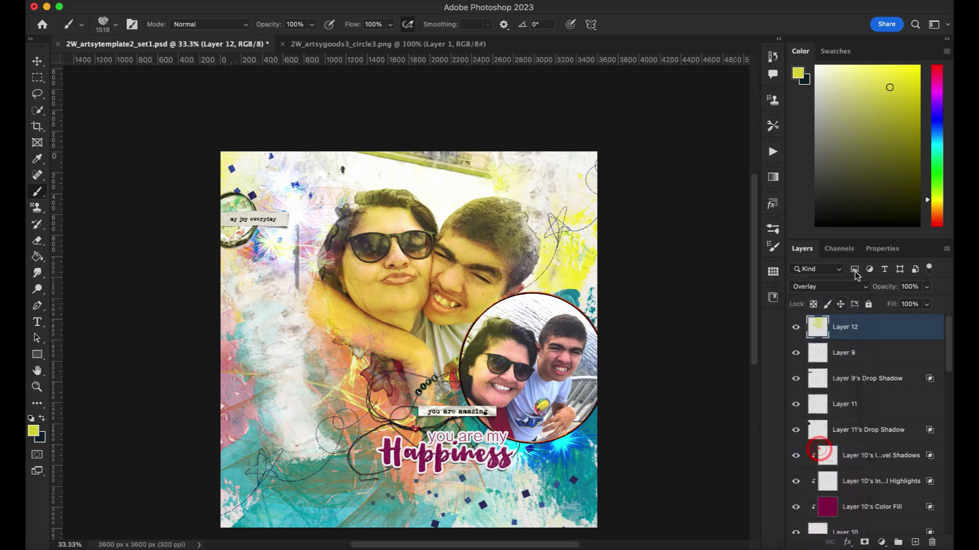
{"action": "left_click", "coordinate": [926, 287]}
{"action": "left_click_drag", "start_coordinate": [897, 310], "coordinate": [901, 311]}
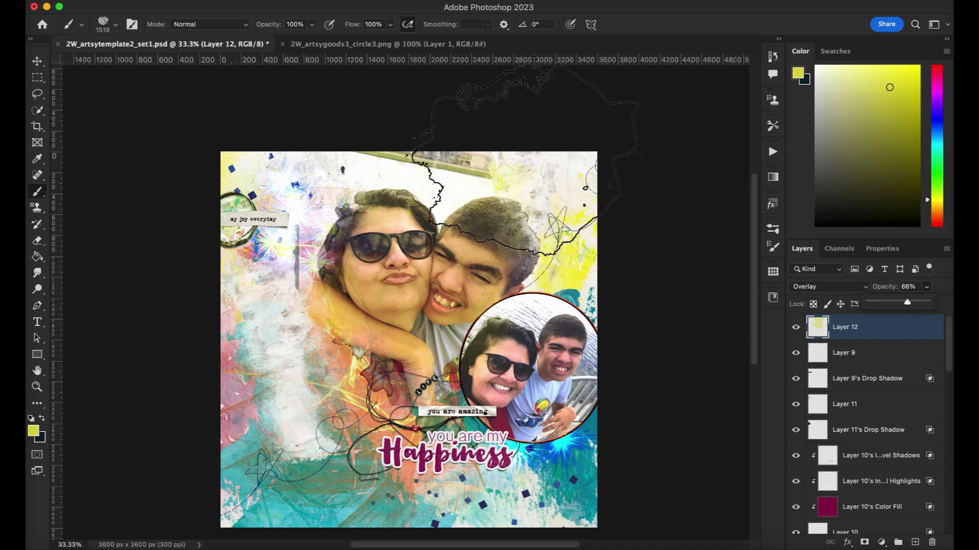
Change the foreground color to a muted golden orange and dab it over the top of the main photo on Layer 12
{"action": "left_click_drag", "start_coordinate": [937, 201], "coordinate": [937, 208]}
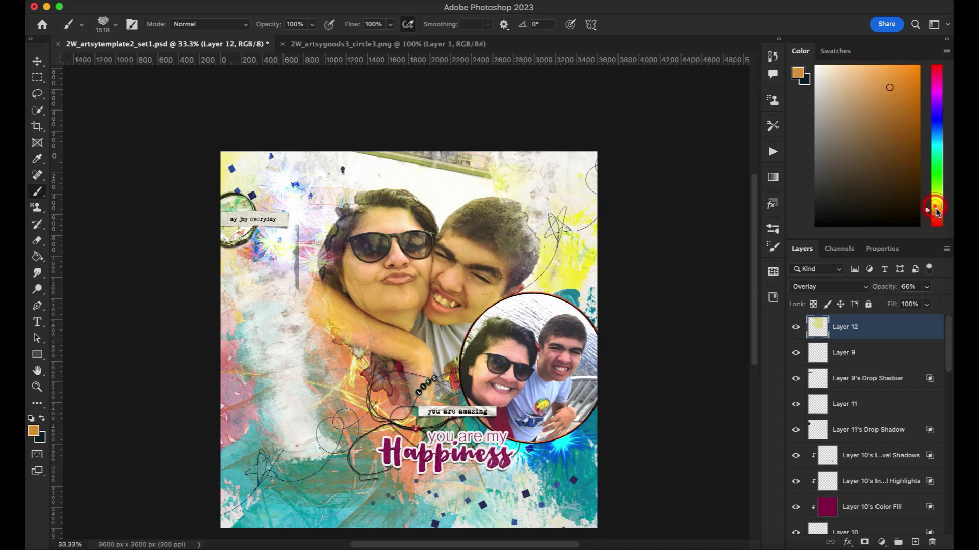
{"action": "left_click", "coordinate": [881, 101]}
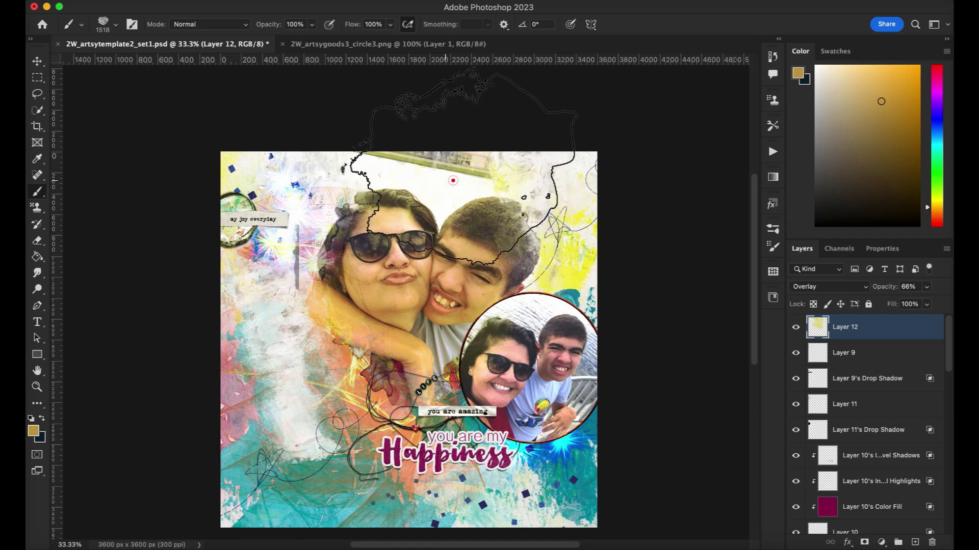
{"action": "left_click", "coordinate": [485, 164]}
Add a new layer directly above gesso 1 and choose the 2W_waterscriptD brush
{"action": "left_click_drag", "start_coordinate": [950, 355], "coordinate": [945, 460]}
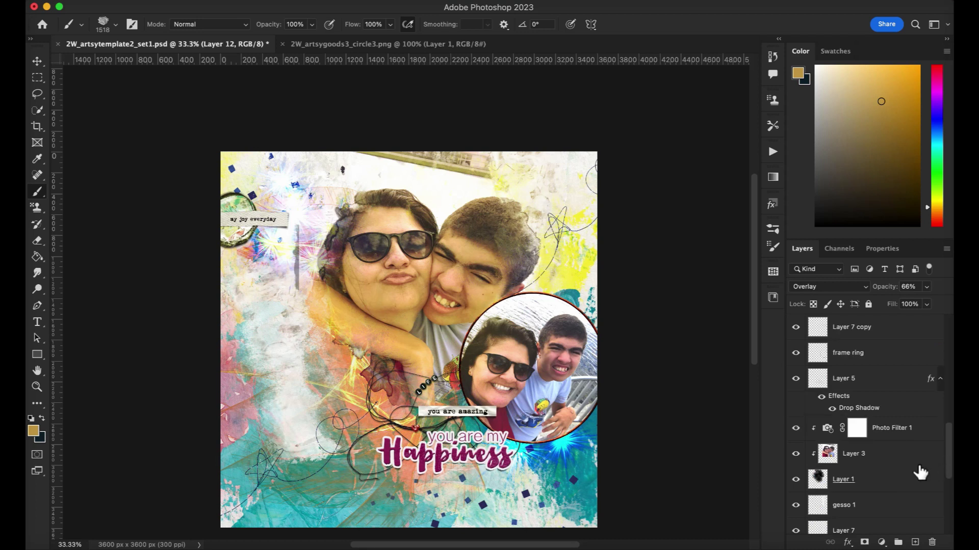
{"action": "left_click", "coordinate": [863, 499]}
{"action": "left_click", "coordinate": [916, 543]}
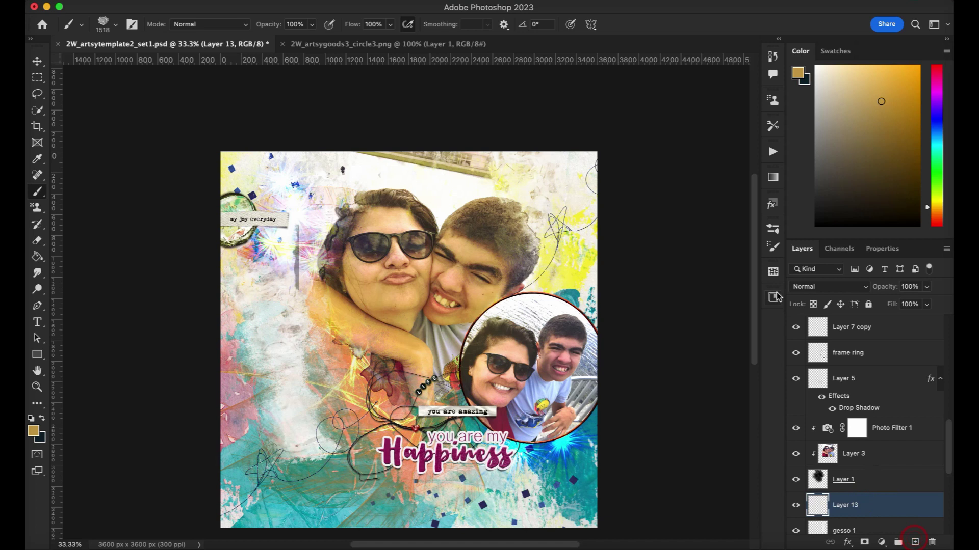
{"action": "left_click", "coordinate": [773, 230]}
{"action": "left_click", "coordinate": [678, 417]}
{"action": "left_click", "coordinate": [737, 103]}
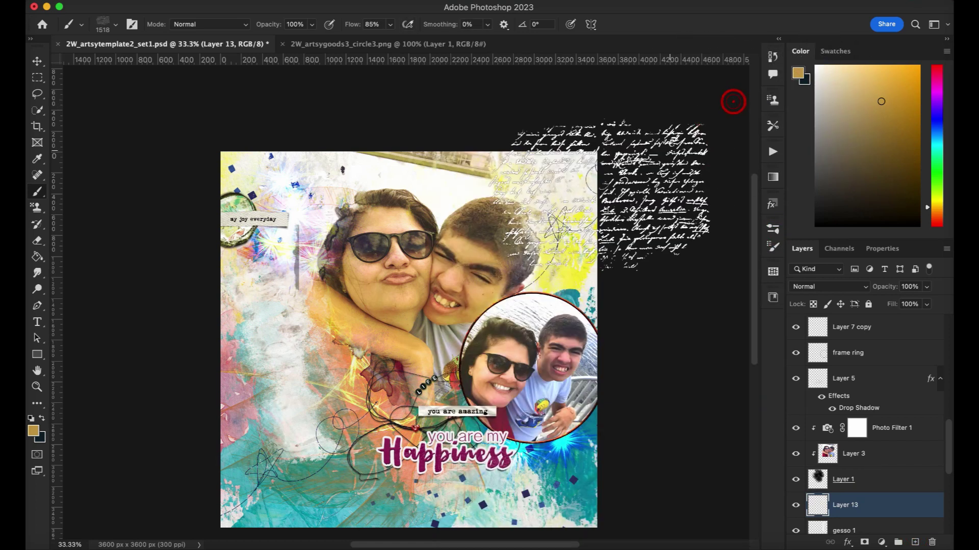
Set the foreground color to a deep pink and stamp script texture around the background beside and below the main photo
{"action": "left_click", "coordinate": [936, 84]}
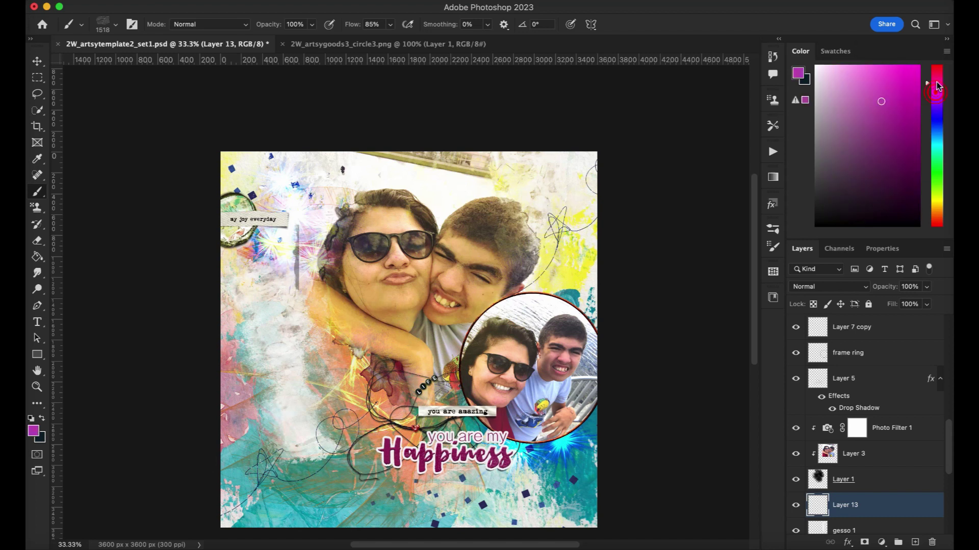
{"action": "left_click", "coordinate": [890, 88]}
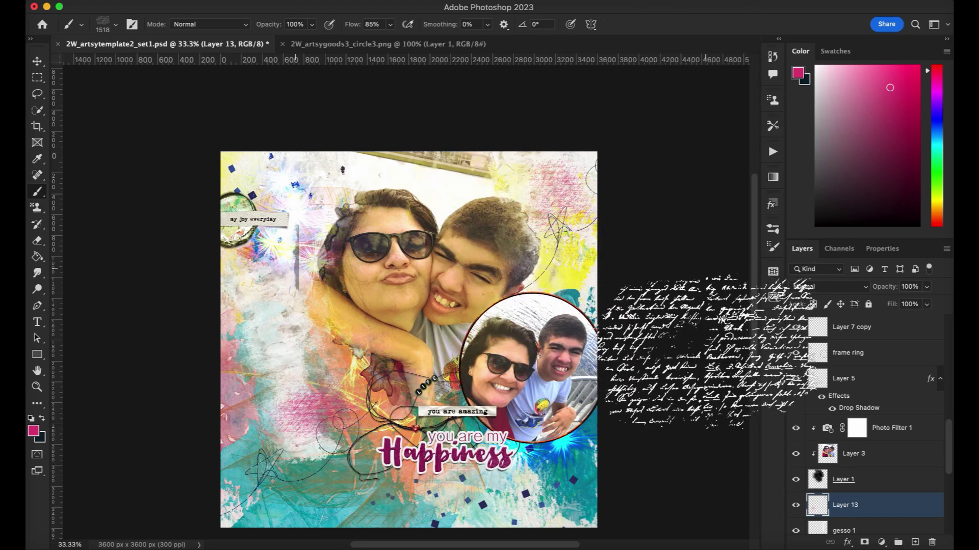
{"action": "left_click", "coordinate": [335, 384]}
{"action": "mouse_move", "coordinate": [335, 383]}
{"action": "left_mouse_down"}
{"action": "mouse_move", "coordinate": [346, 367]}
{"action": "mouse_move", "coordinate": [338, 361]}
{"action": "mouse_move", "coordinate": [373, 451]}
{"action": "left_mouse_up"}
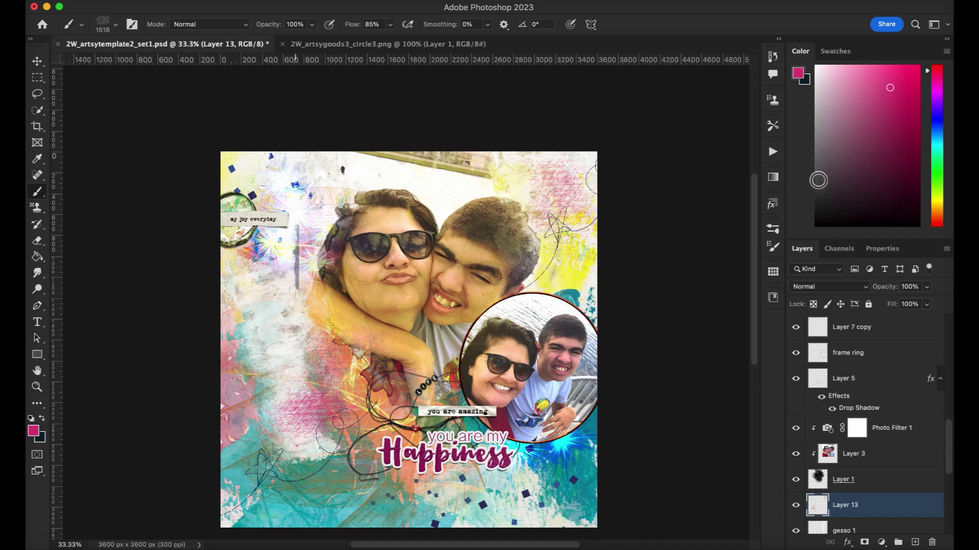
Close the 2W_artsygoods3_circle3.png document and switch to the Move tool in the scrapbook page
{"action": "key", "text": "shift+alt+p"}
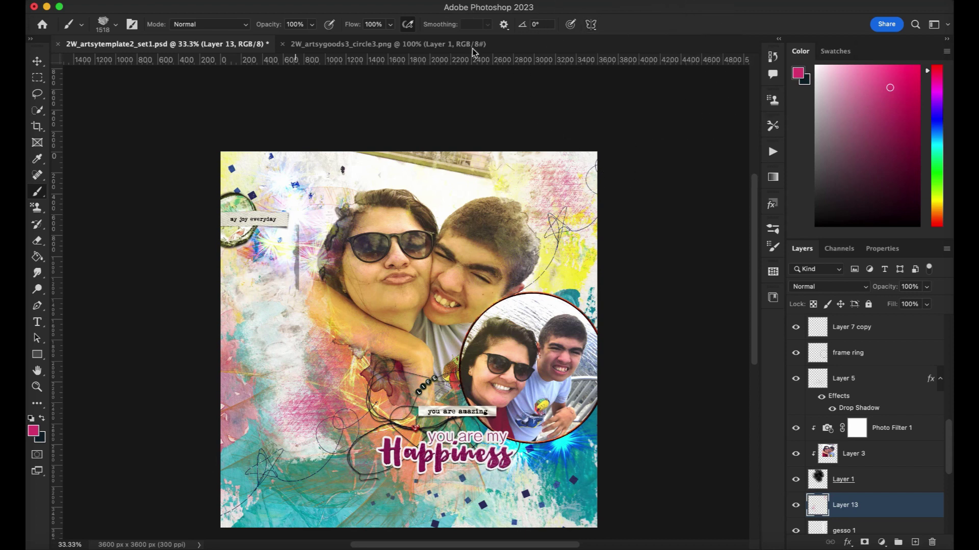
{"action": "left_click", "coordinate": [283, 45]}
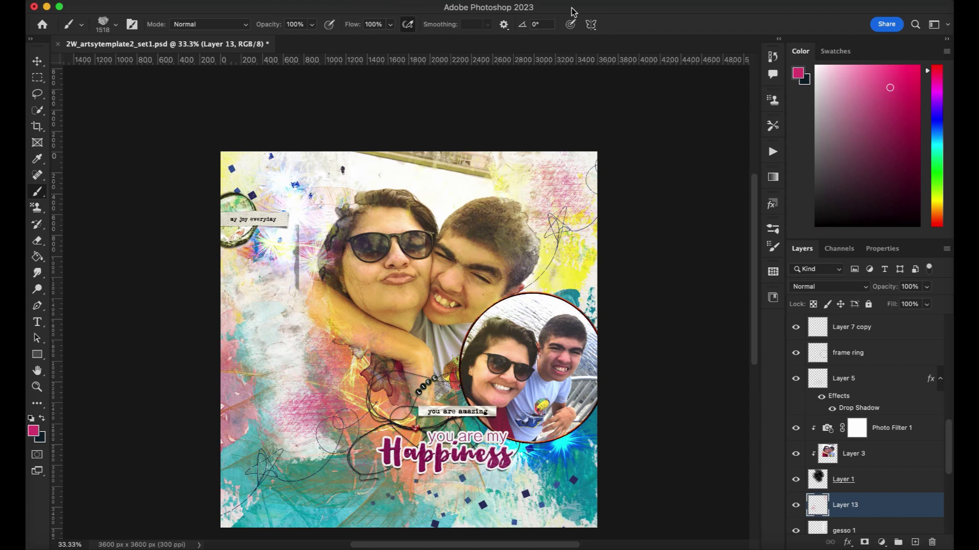
{"action": "left_click", "coordinate": [36, 61]}
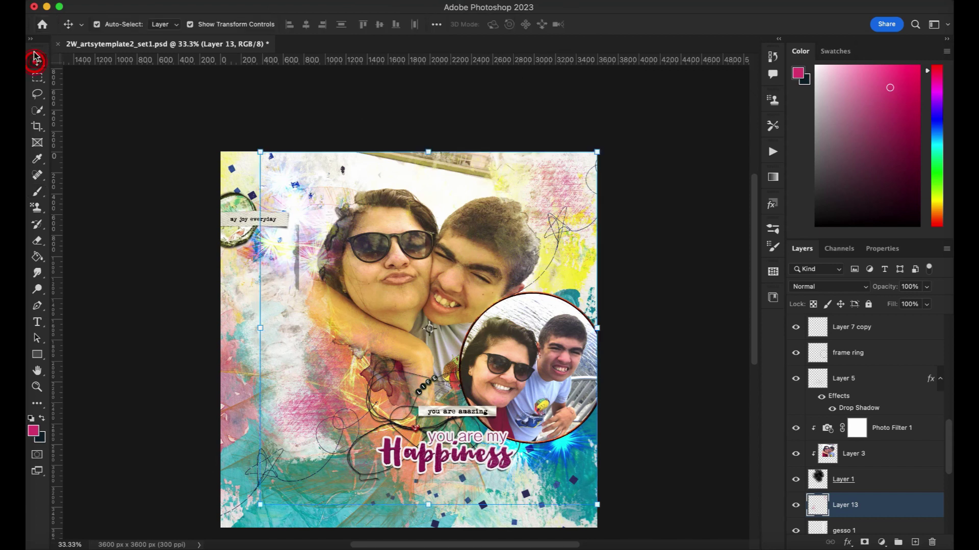